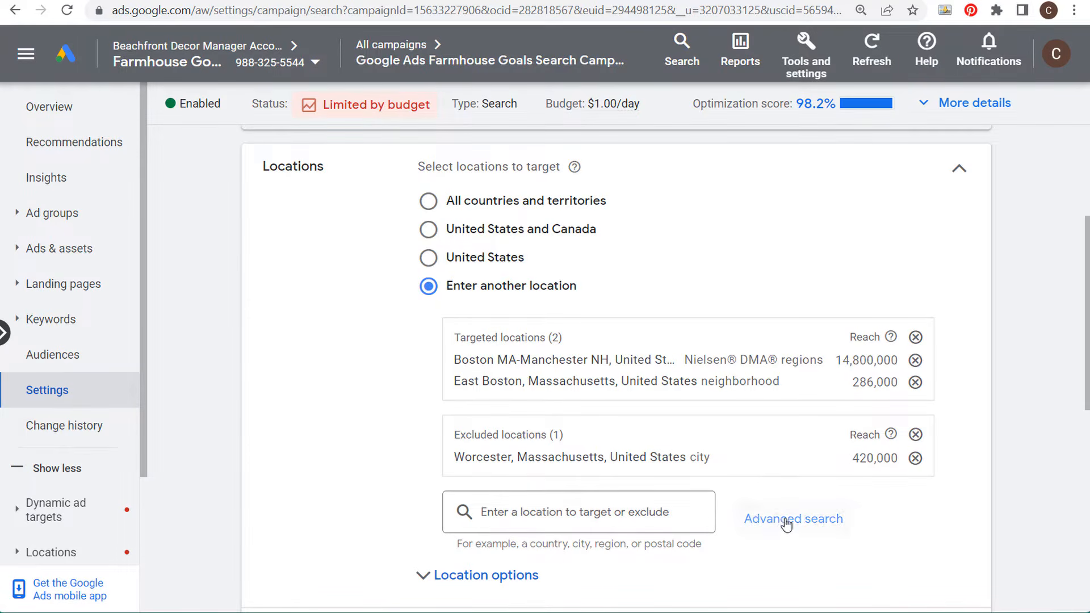
# Step: Search the advanced location search for Boston and review the matching location types before cancelling
pyautogui.scroll(-2, 414, 525)
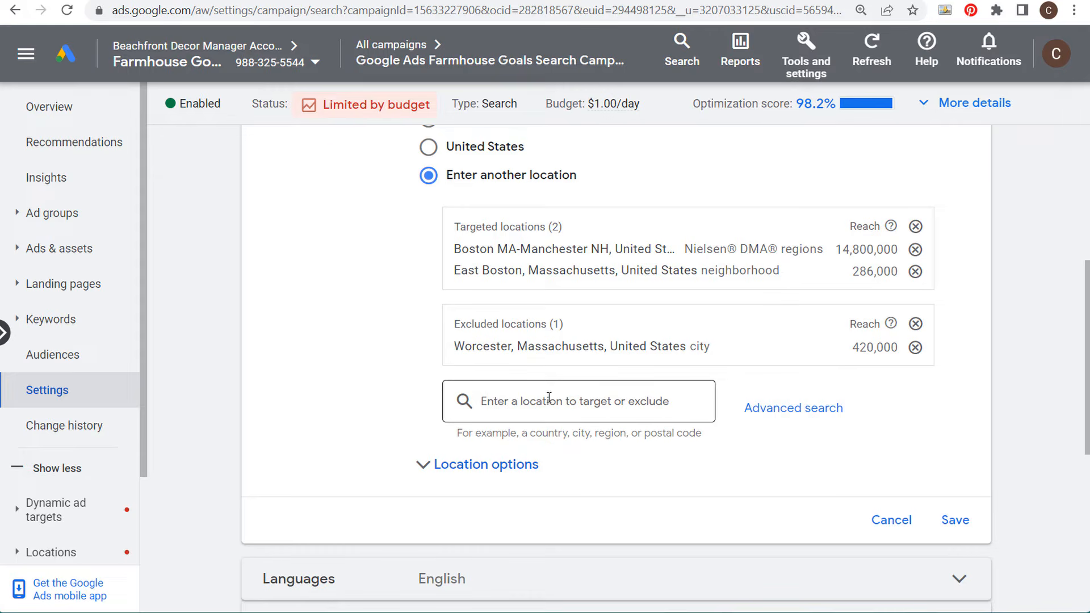
pyautogui.click(797, 410)
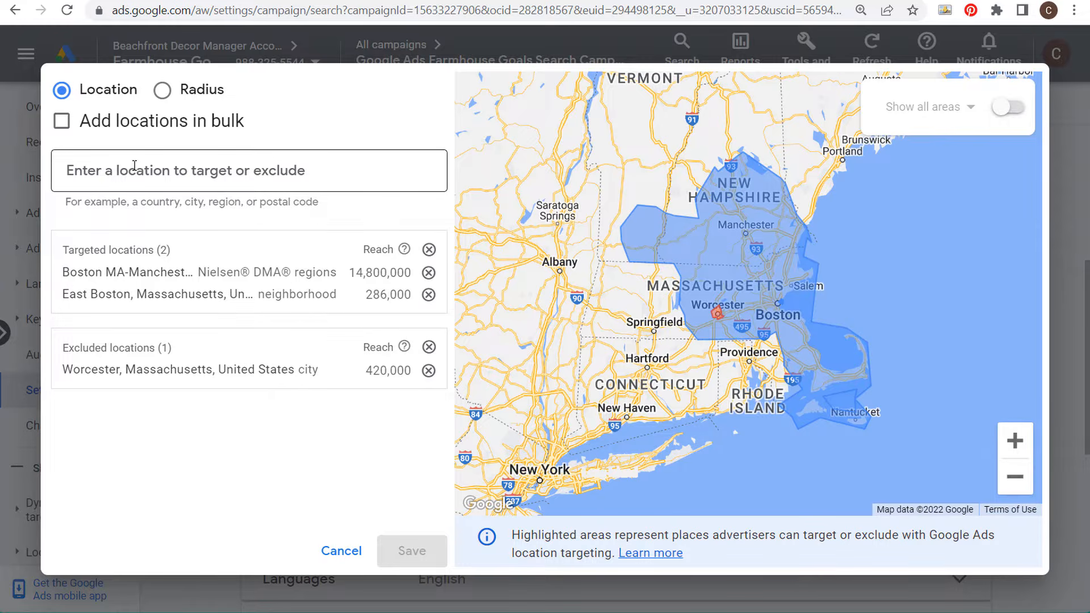
pyautogui.click(206, 172)
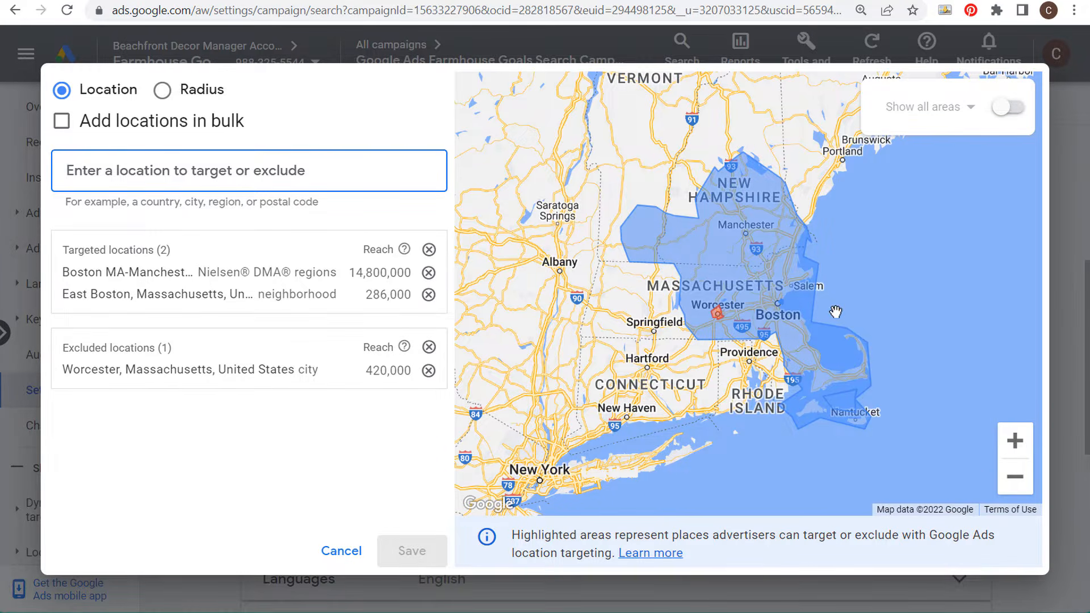
pyautogui.write('boston')
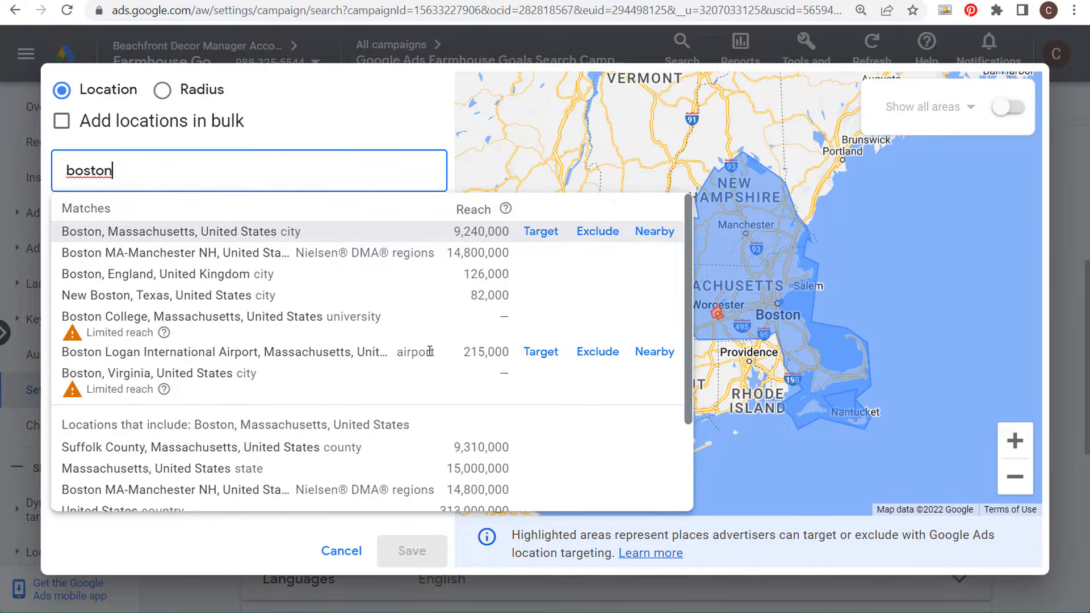
pyautogui.scroll(-1, 304, 446)
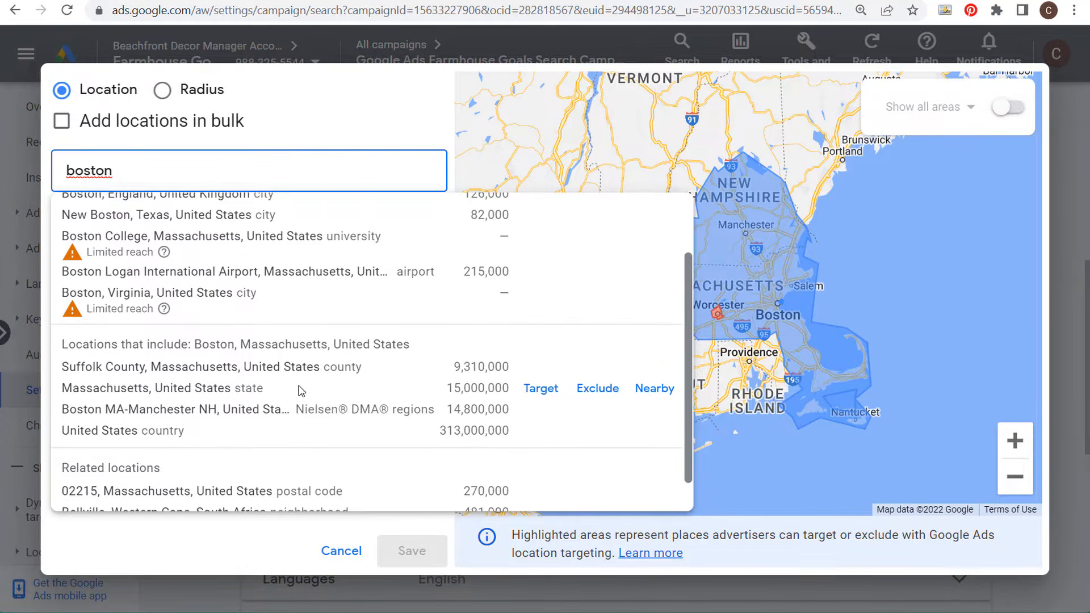
pyautogui.scroll(-1, 299, 391)
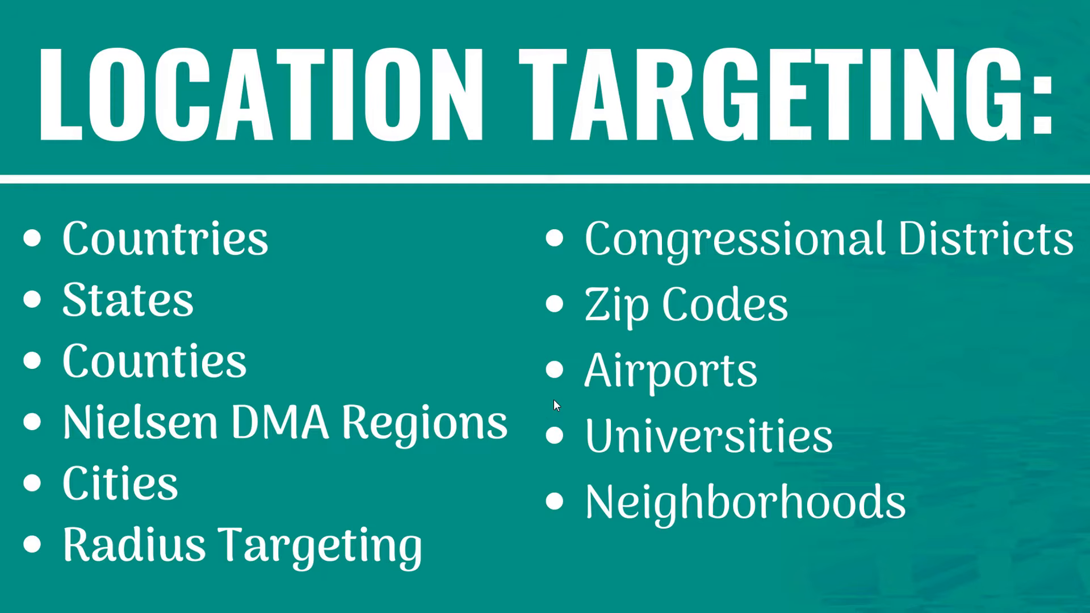
pyautogui.click(624, 509)
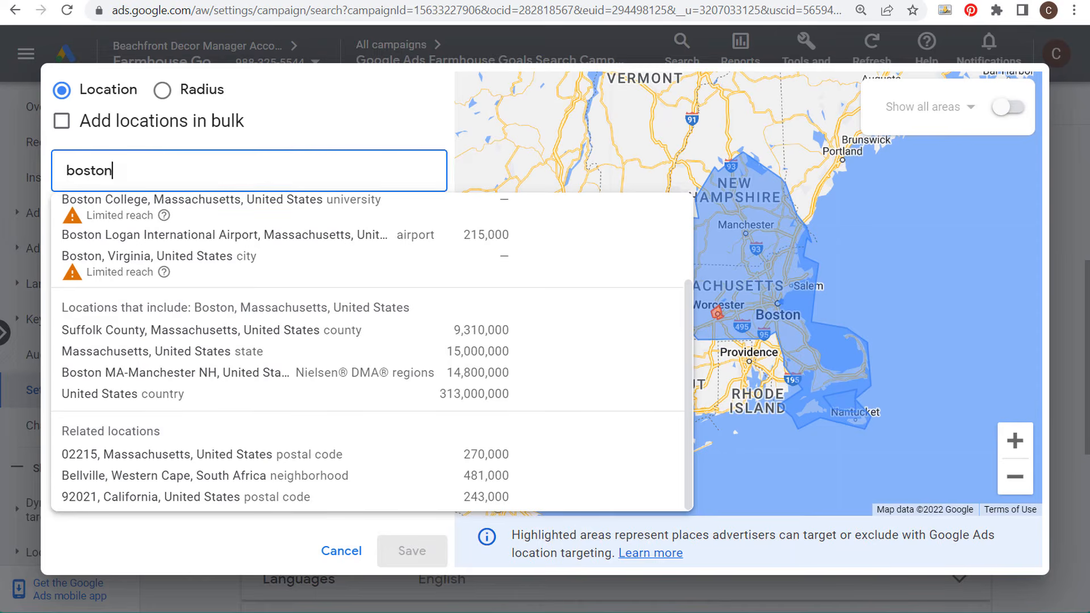
pyautogui.click(305, 510)
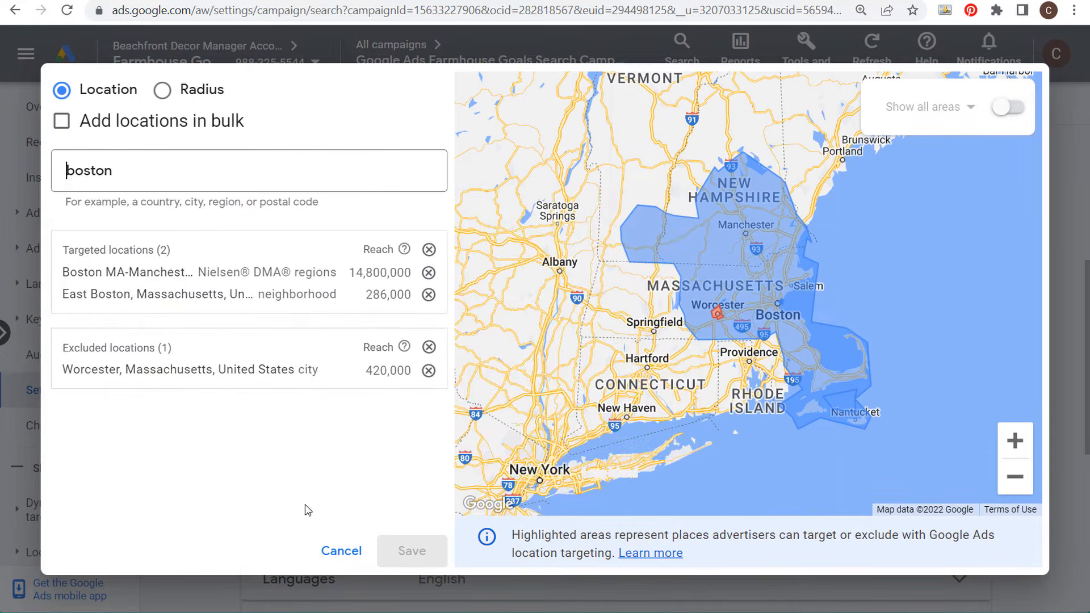
pyautogui.click(341, 551)
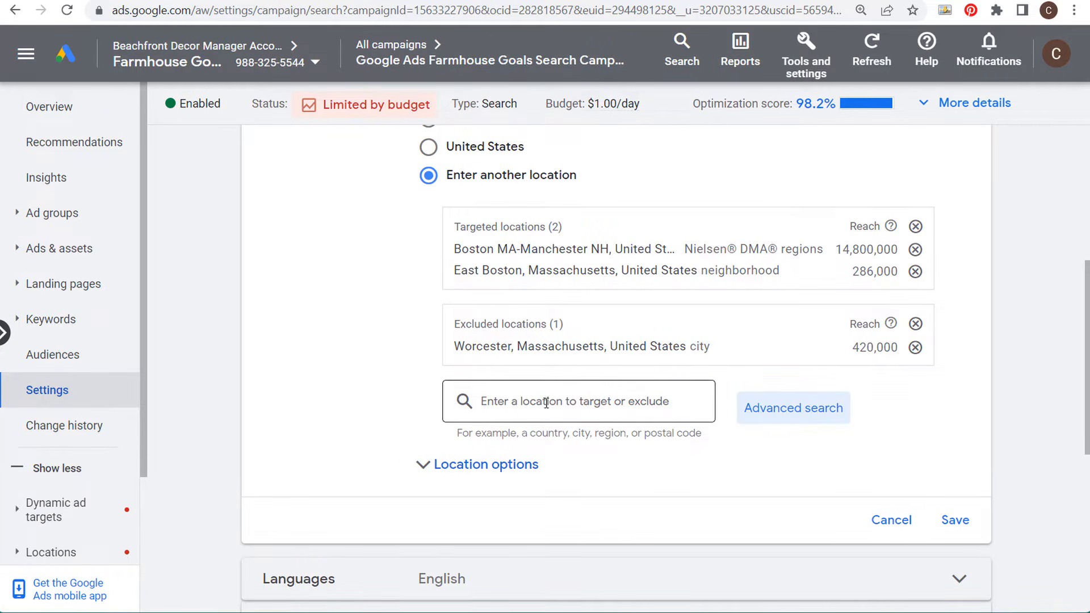
# Step: Add University of Connecticut as a targeted location through advanced search
pyautogui.click(789, 412)
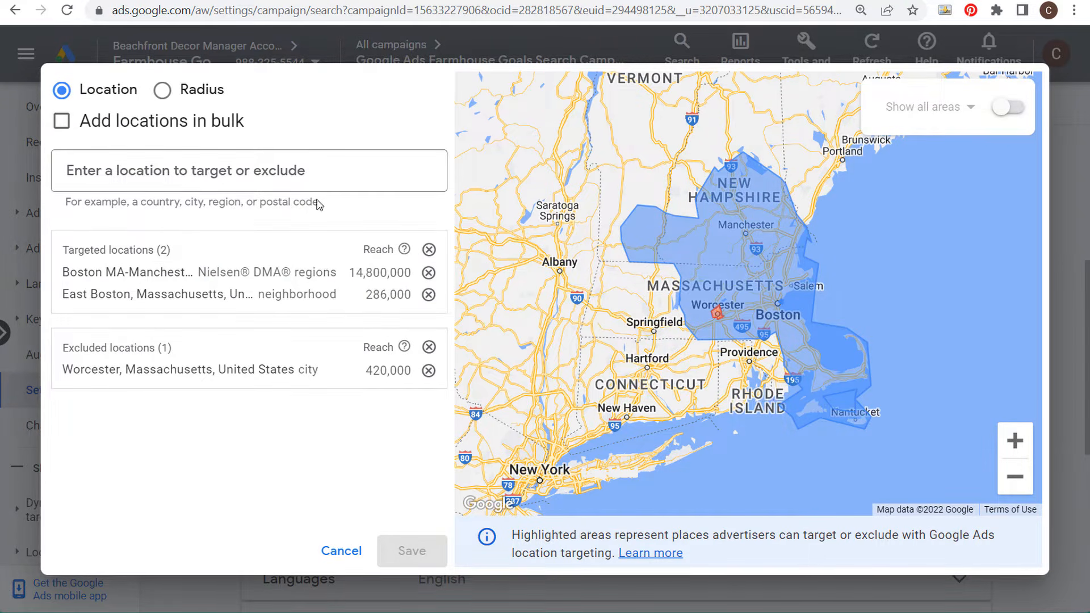
pyautogui.click(220, 164)
pyautogui.write('univer')
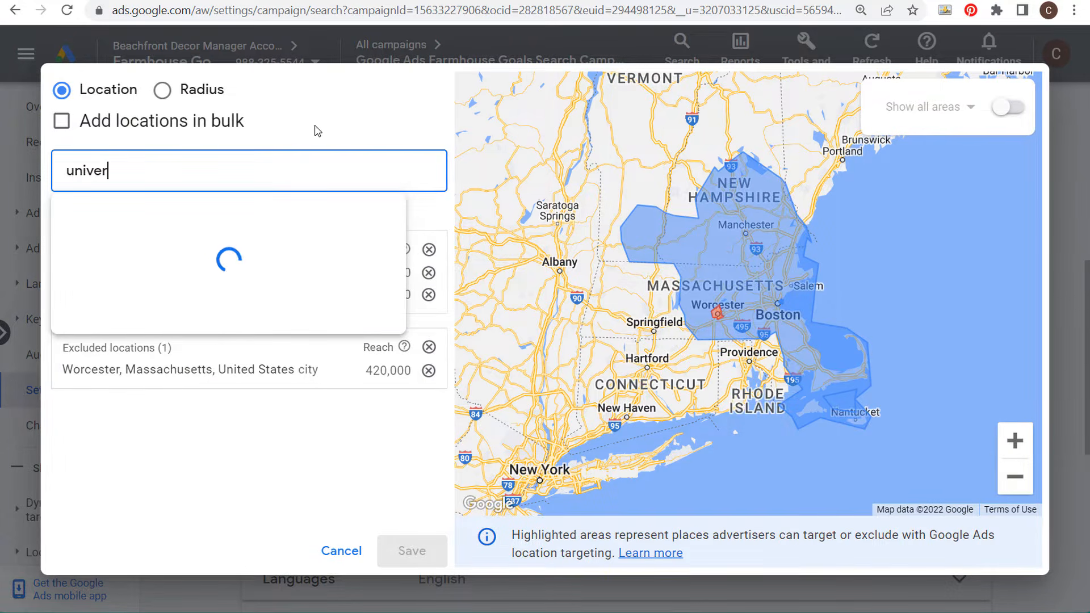
pyautogui.write('sity of conne')
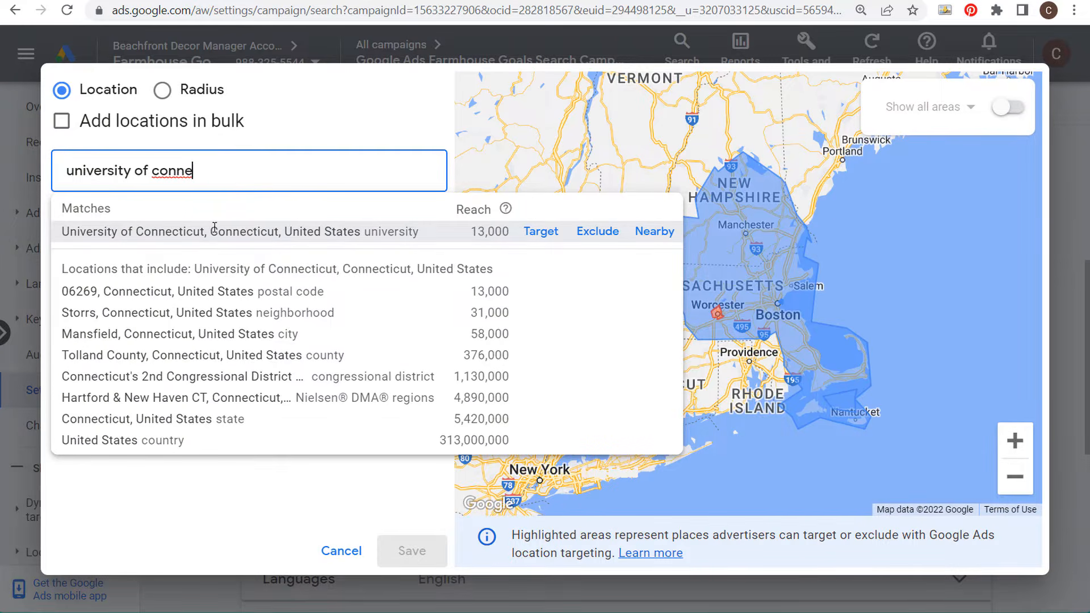
pyautogui.click(541, 232)
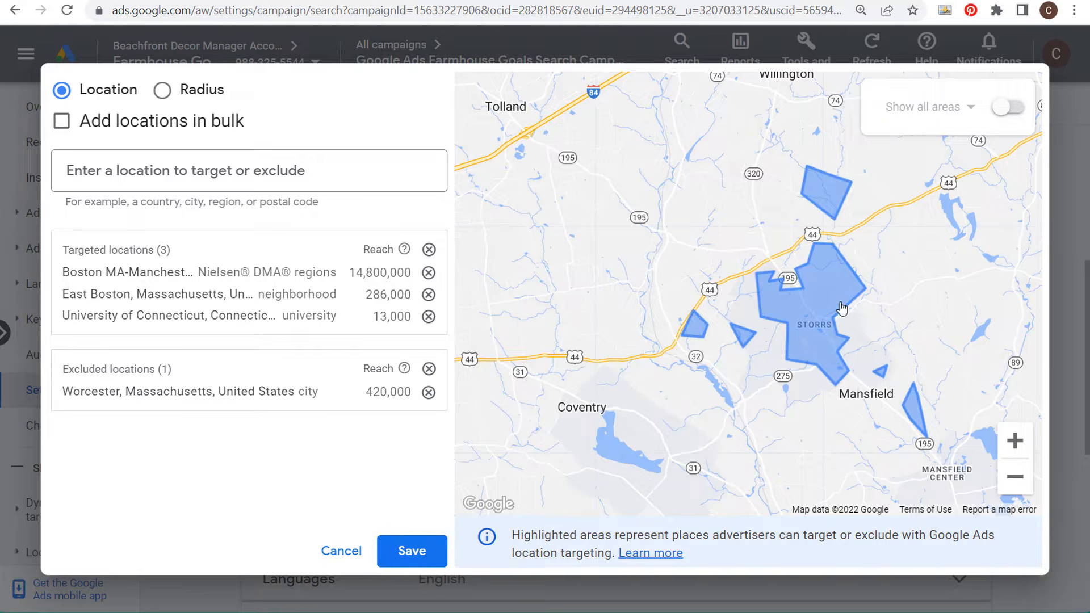
# Step: Remove University of Connecticut from the targeted locations
pyautogui.scroll(-2, 898, 343)
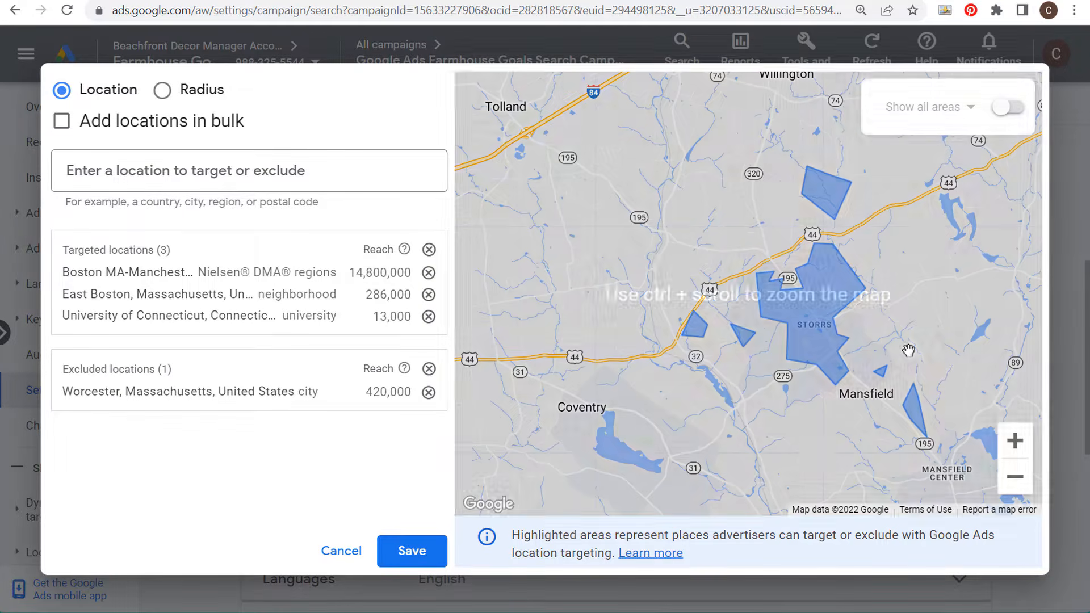
pyautogui.keyDown('ctrl'); pyautogui.scroll(-2, 912, 330); pyautogui.keyUp('ctrl')
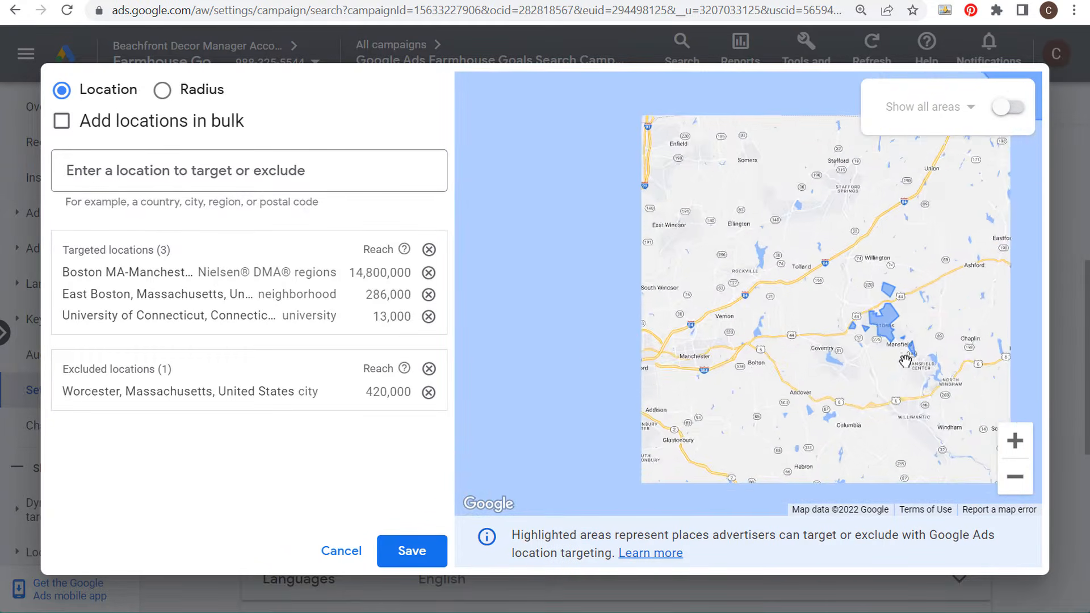
pyautogui.keyDown('ctrl'); pyautogui.scroll(-2, 907, 349); pyautogui.keyUp('ctrl')
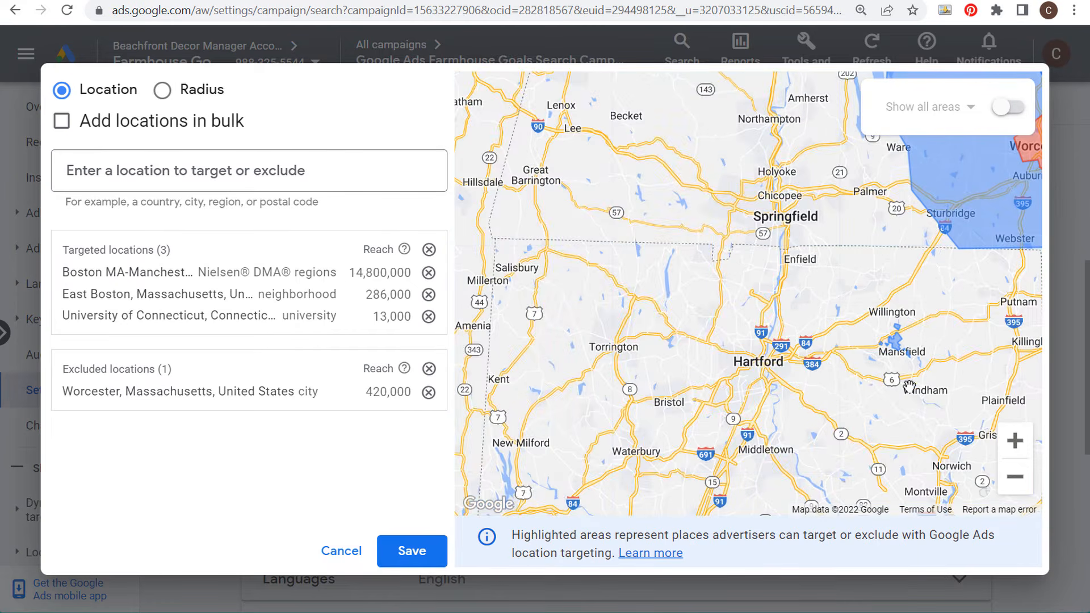
pyautogui.moveTo(904, 384); pyautogui.dragTo(786, 333)
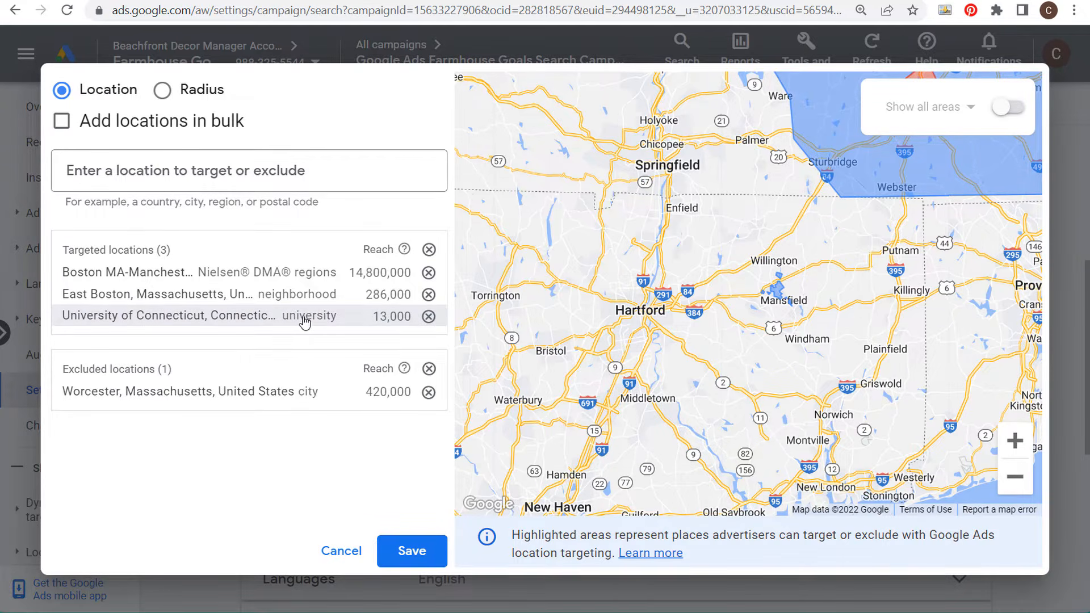
pyautogui.click(429, 317)
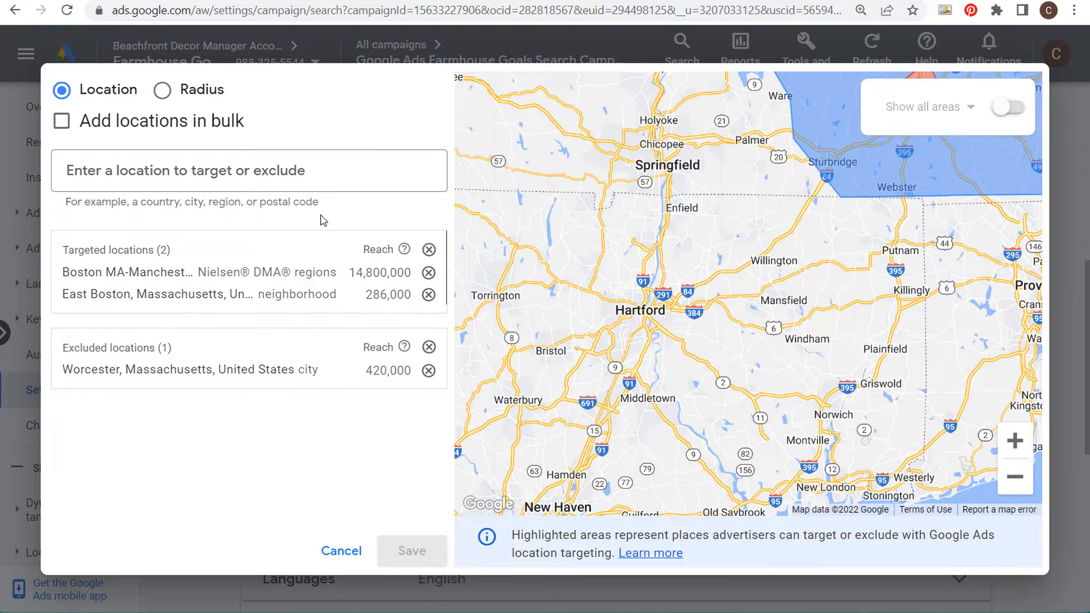
# Step: Add Los Angeles International Airport as a targeted location
pyautogui.click(284, 173)
pyautogui.write('los')
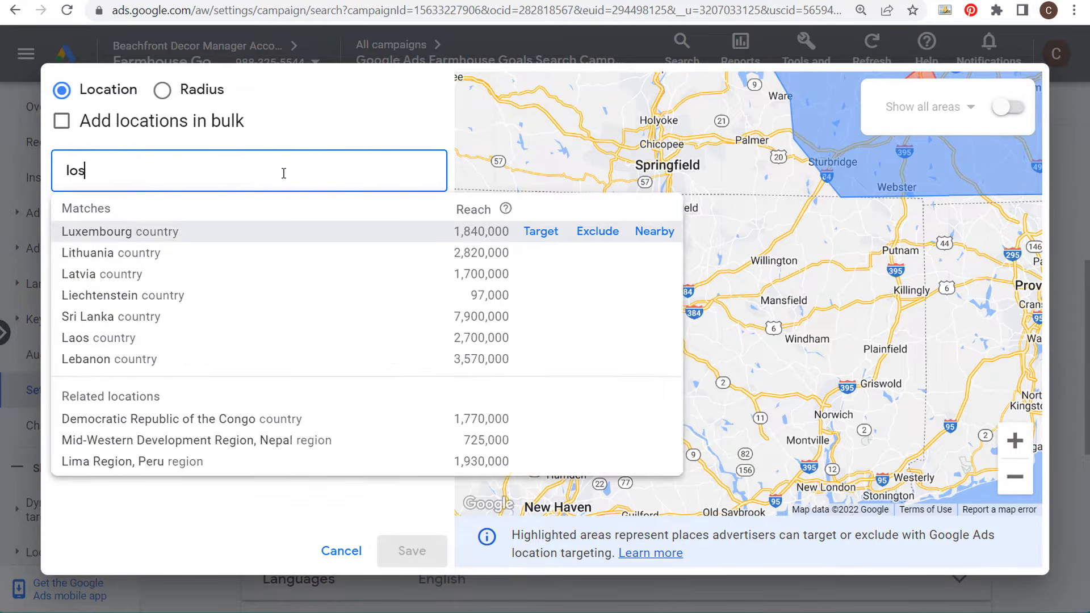
pyautogui.write(' angel')
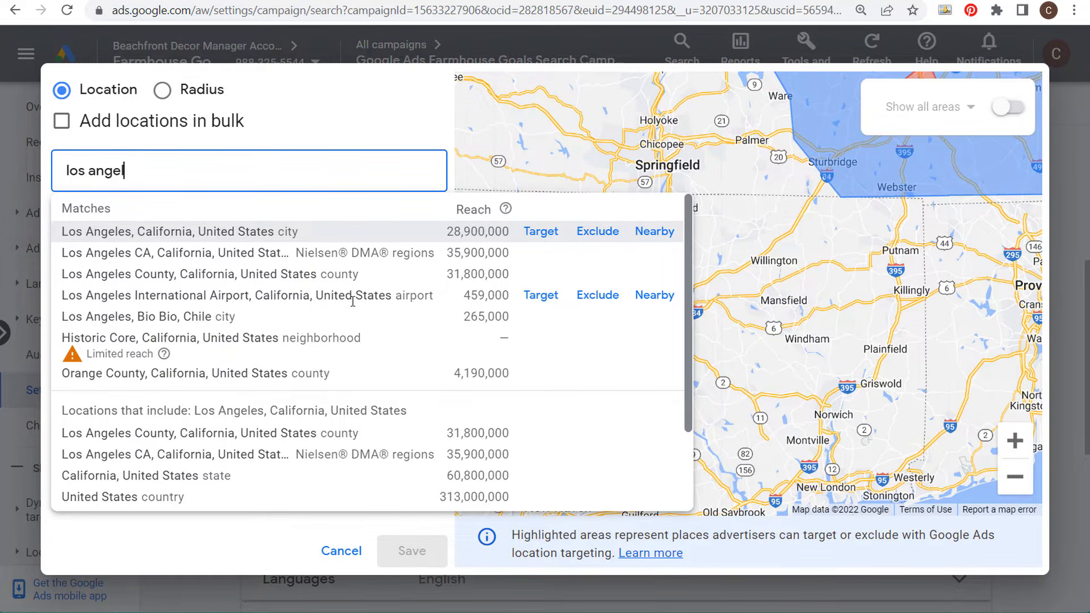
pyautogui.click(539, 298)
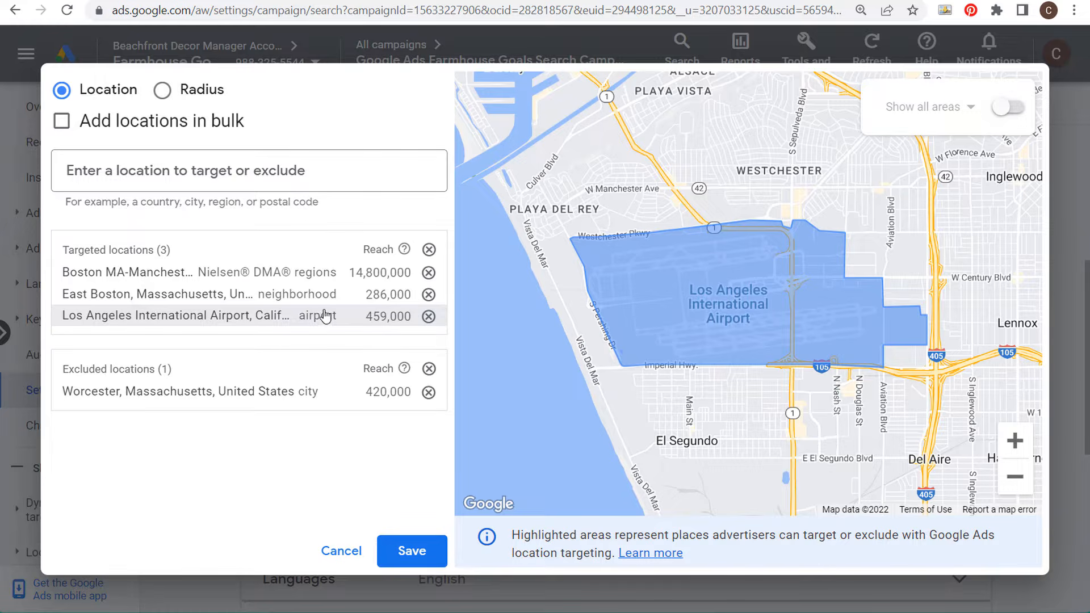
# Step: Remove all targeted and excluded locations, including the airport, East Boston, the Boston DMA region and Worcester
pyautogui.click(429, 316)
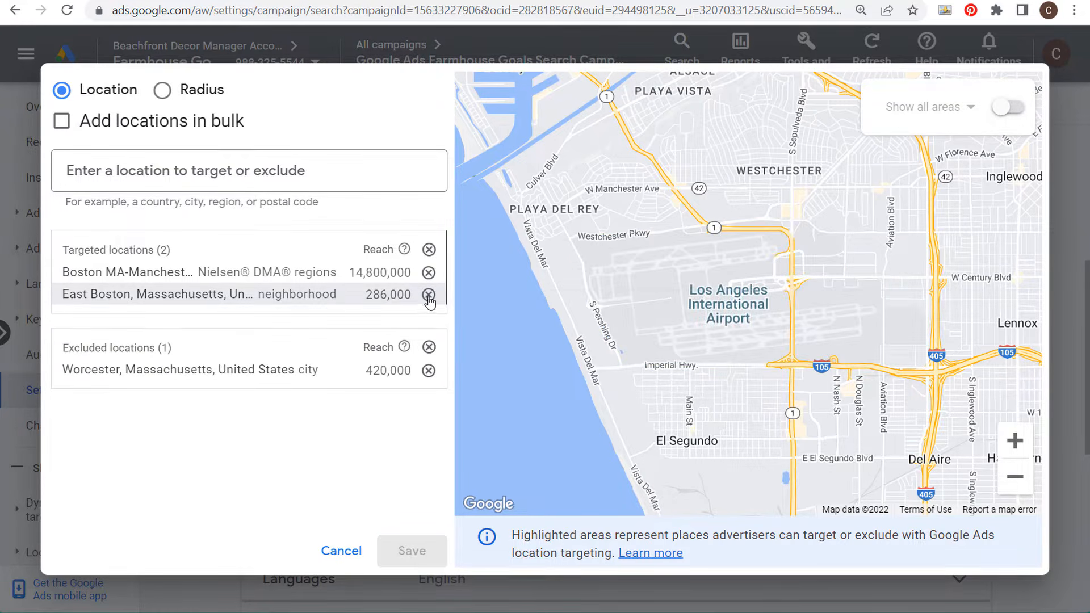
pyautogui.click(429, 294)
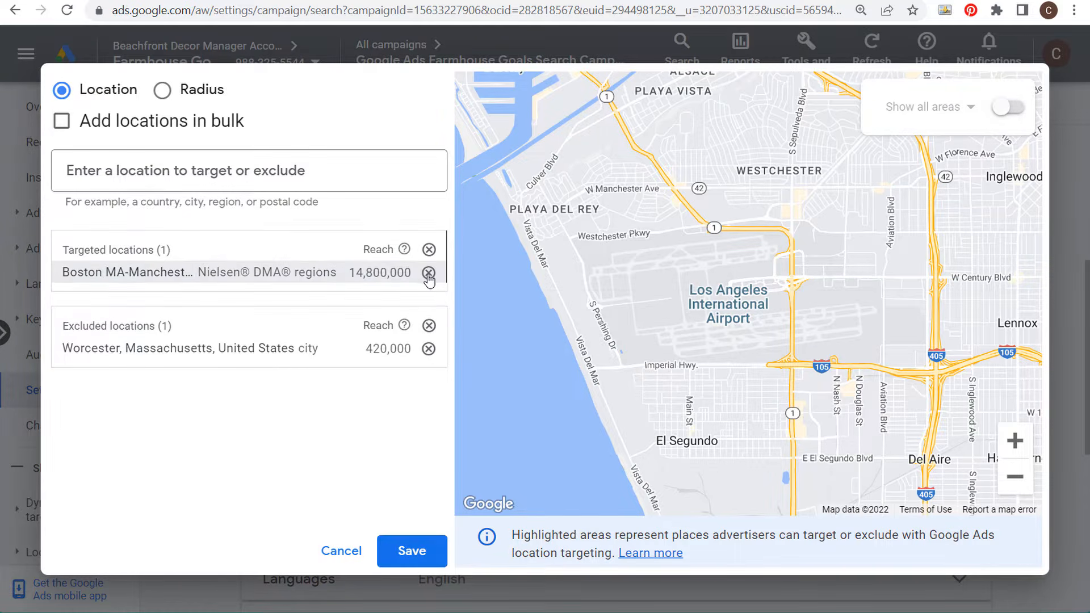
pyautogui.click(428, 273)
pyautogui.click(429, 330)
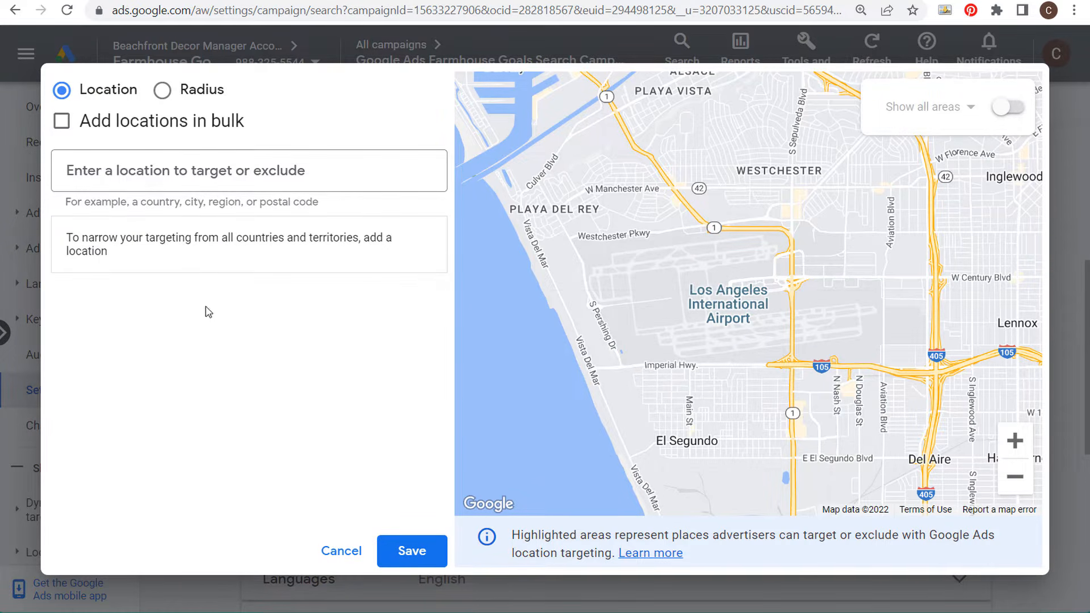
# Step: Search for Los Angeles and target the city of Los Angeles, California
pyautogui.click(168, 172)
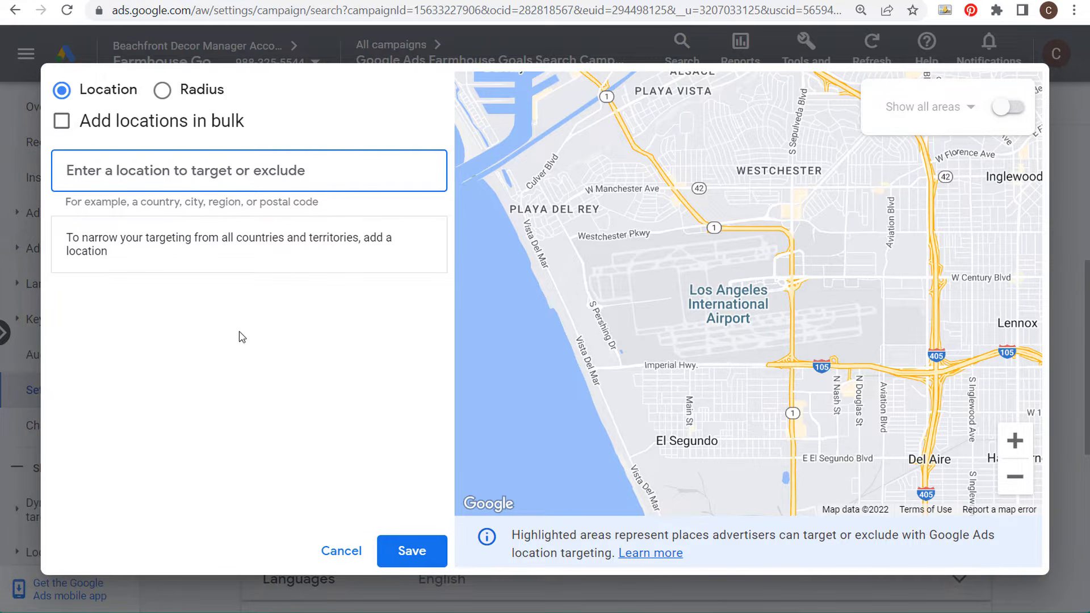
pyautogui.write('los angeles')
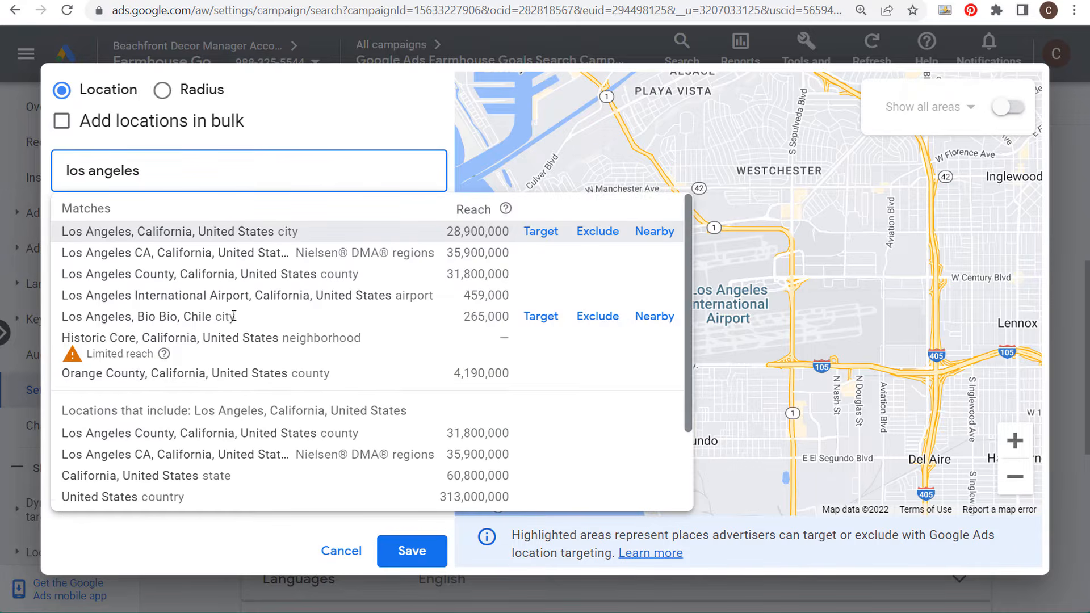
pyautogui.click(542, 232)
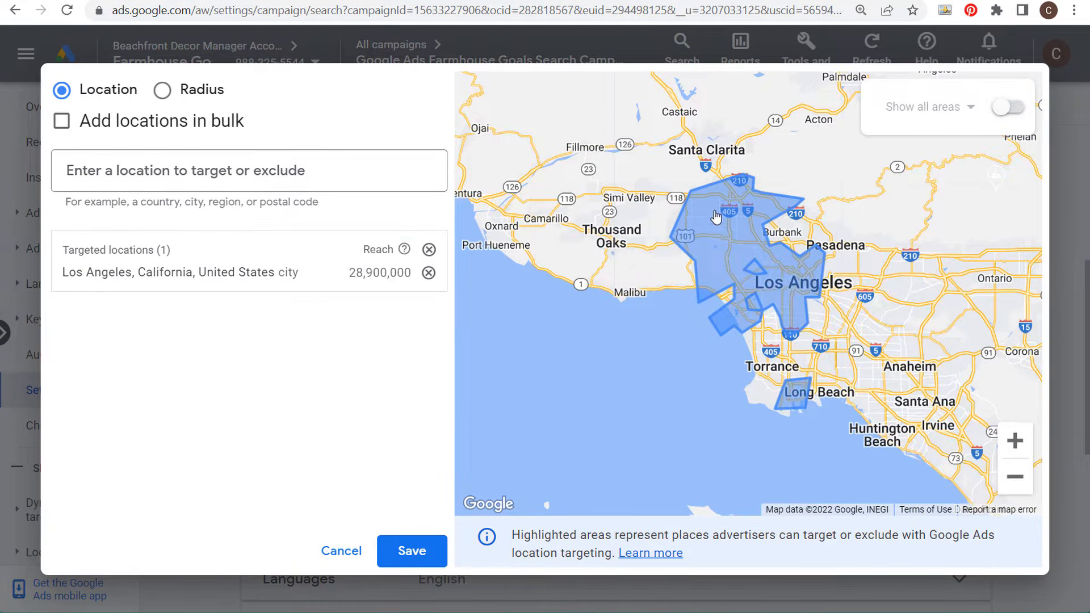
# Step: Target the Los Angeles CA Nielsen DMA region as an additional location
pyautogui.scroll(-2, 794, 280)
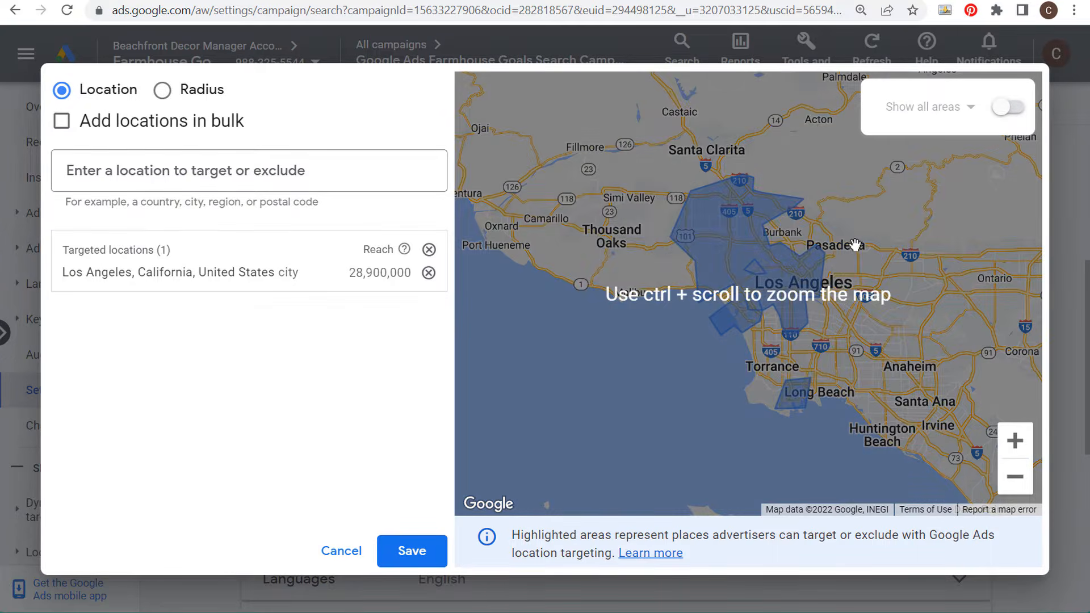
pyautogui.keyDown('ctrl'); pyautogui.scroll(-4, 857, 244); pyautogui.keyUp('ctrl')
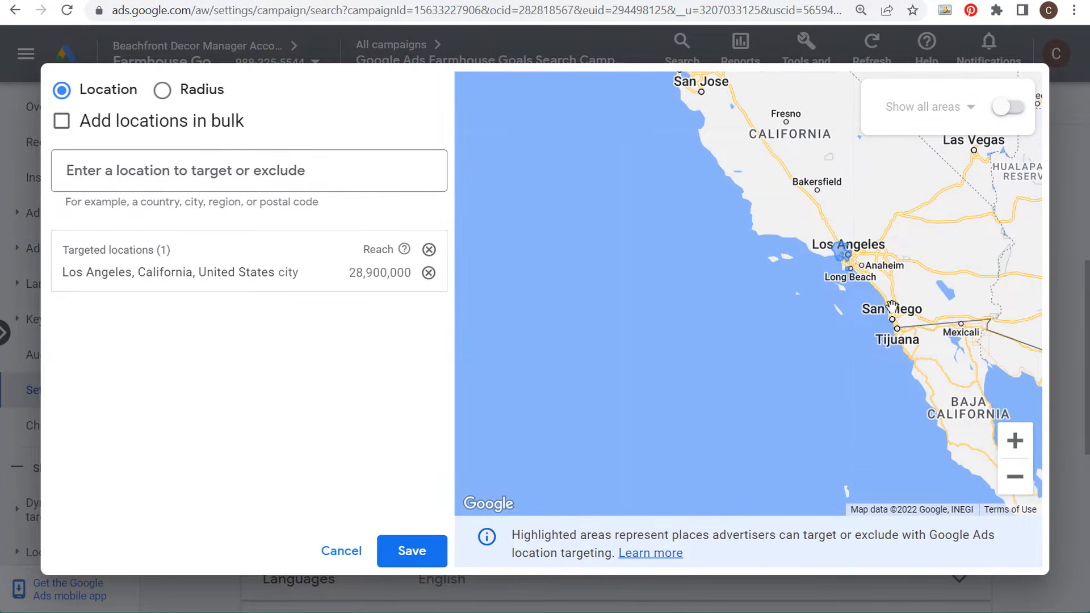
pyautogui.keyDown('ctrl'); pyautogui.scroll(-1, 889, 284); pyautogui.keyUp('ctrl')
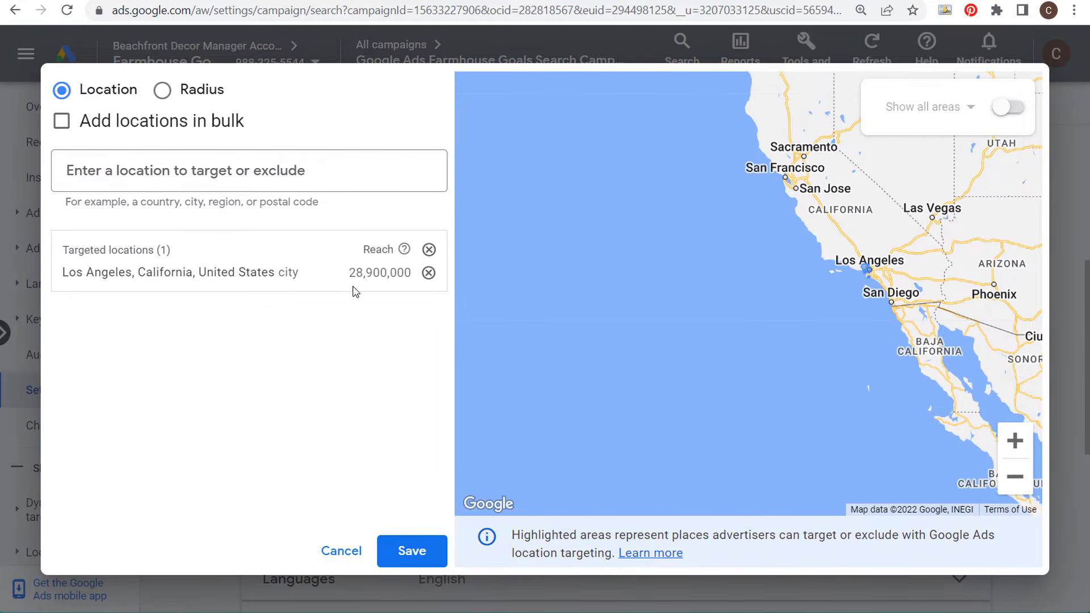
pyautogui.click(284, 175)
pyautogui.write('los ange')
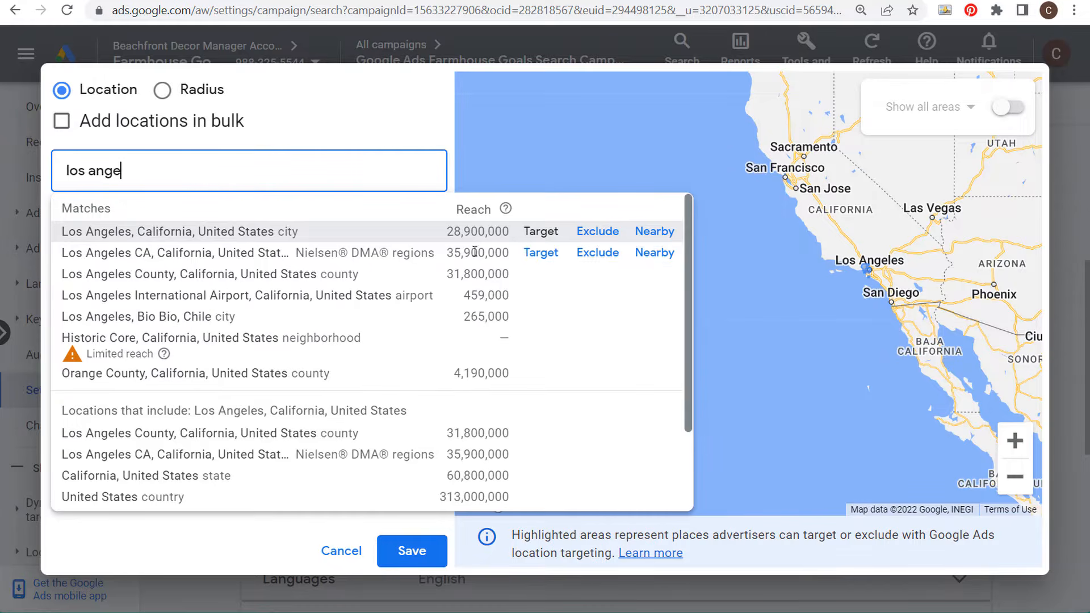
pyautogui.click(543, 254)
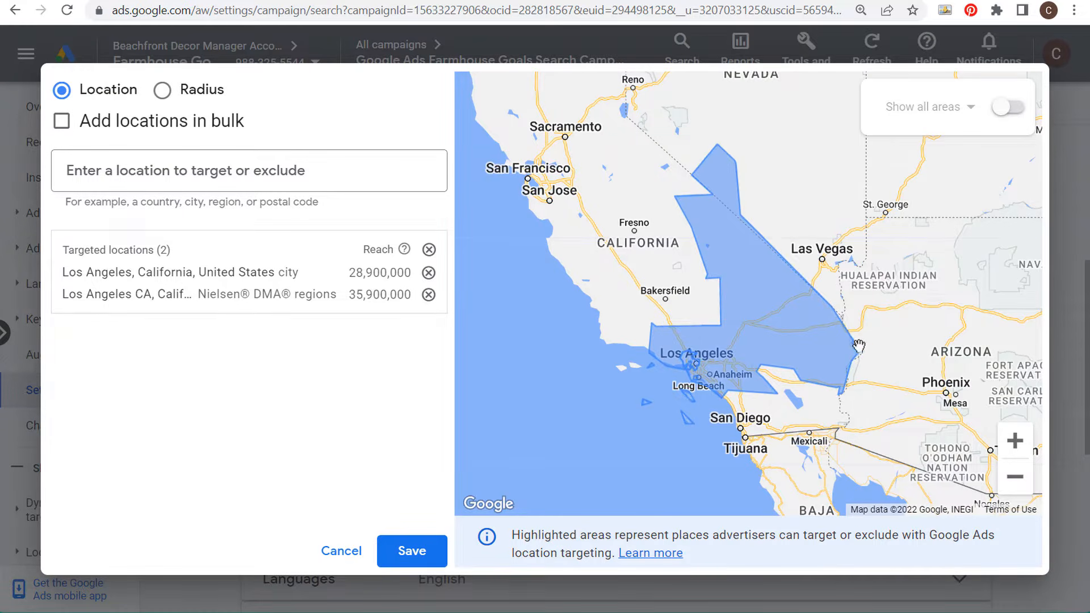
# Step: Search for San Diego and target the San Diego CA Nielsen DMA region
pyautogui.click(190, 181)
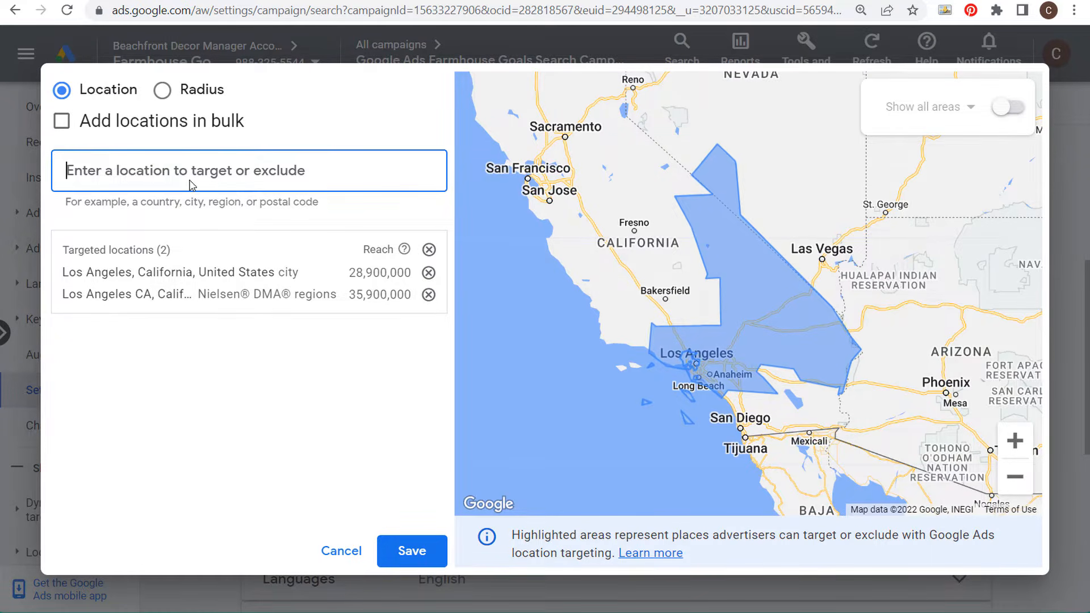
pyautogui.write('san diego')
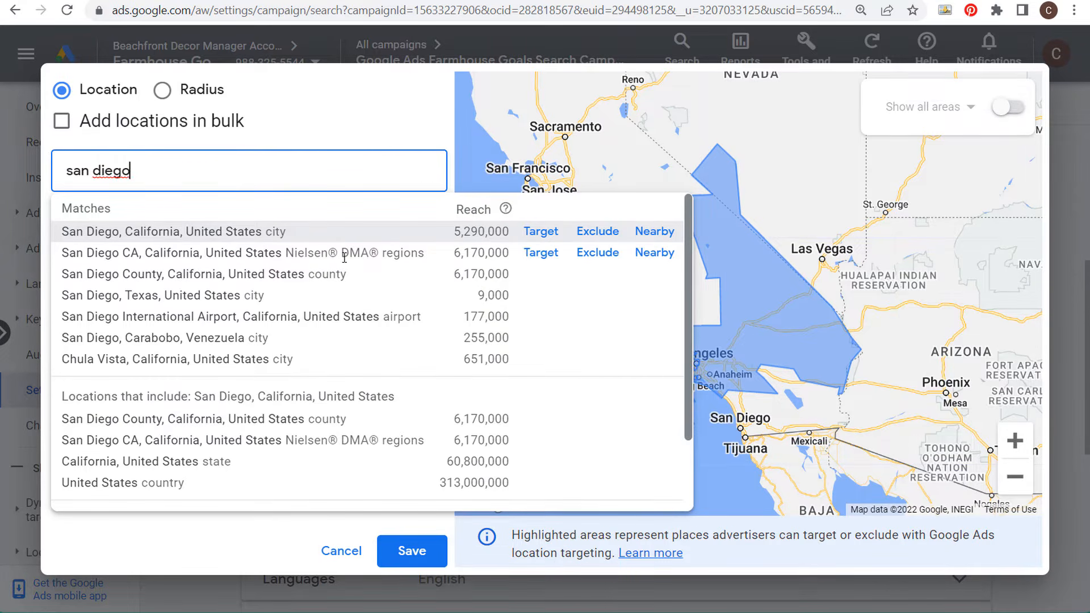
pyautogui.click(542, 253)
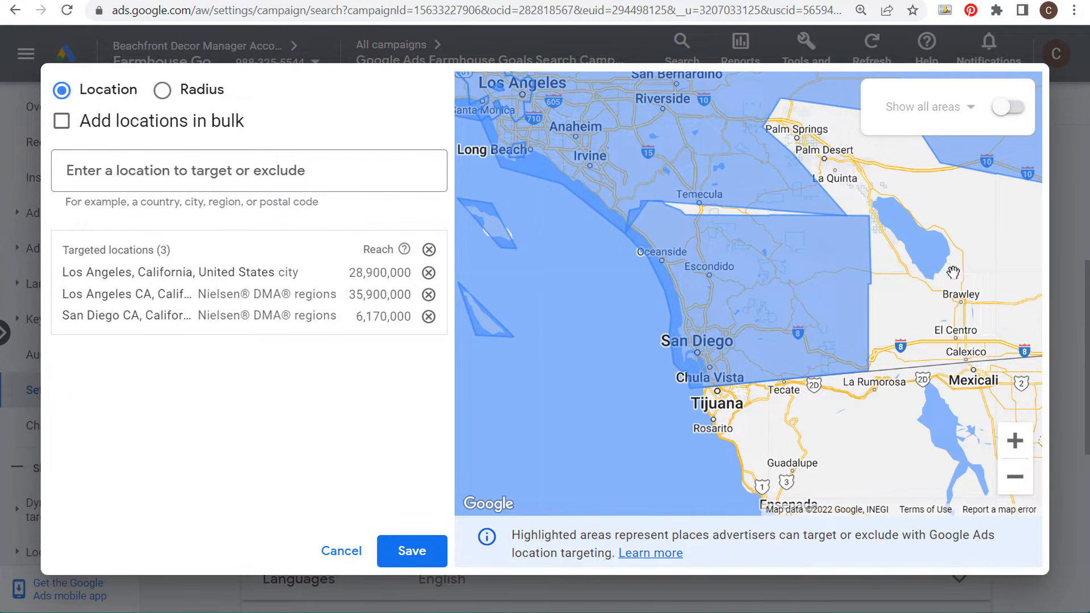
# Step: Zoom out and pan the map to examine the targeted Los Angeles and San Diego areas
pyautogui.scroll(-3, 959, 275)
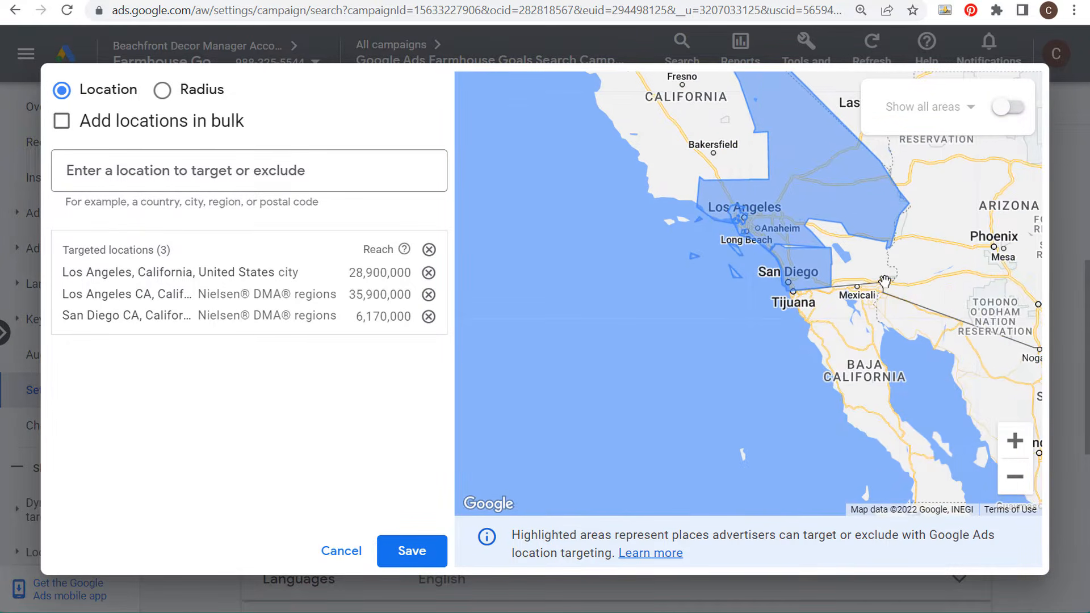
pyautogui.scroll(-2, 908, 304)
pyautogui.moveTo(925, 321); pyautogui.dragTo(736, 304)
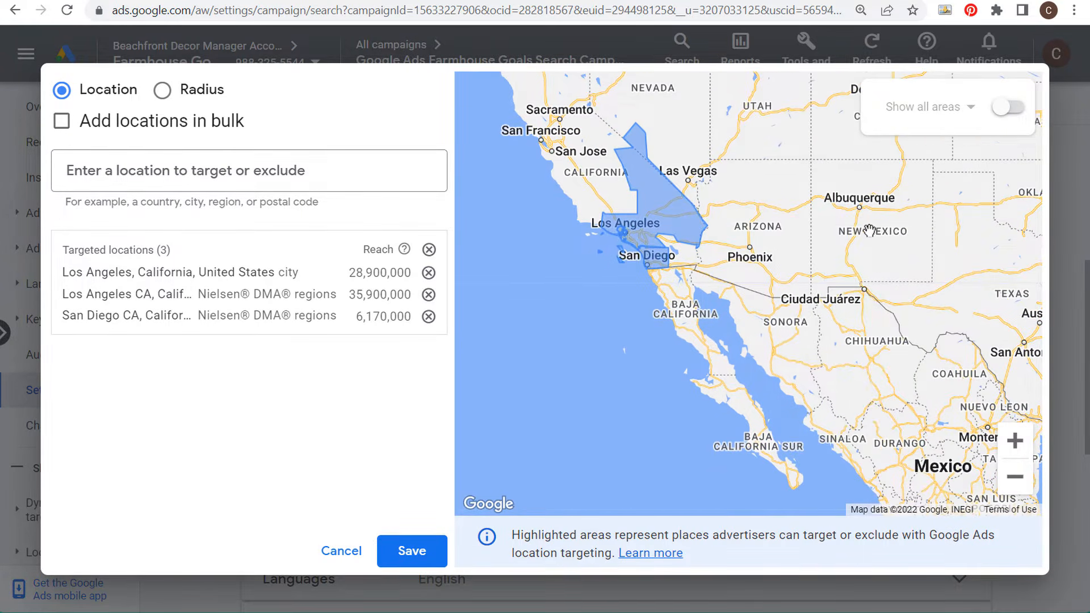
pyautogui.scroll(-1, 869, 224)
pyautogui.moveTo(915, 373); pyautogui.dragTo(691, 289)
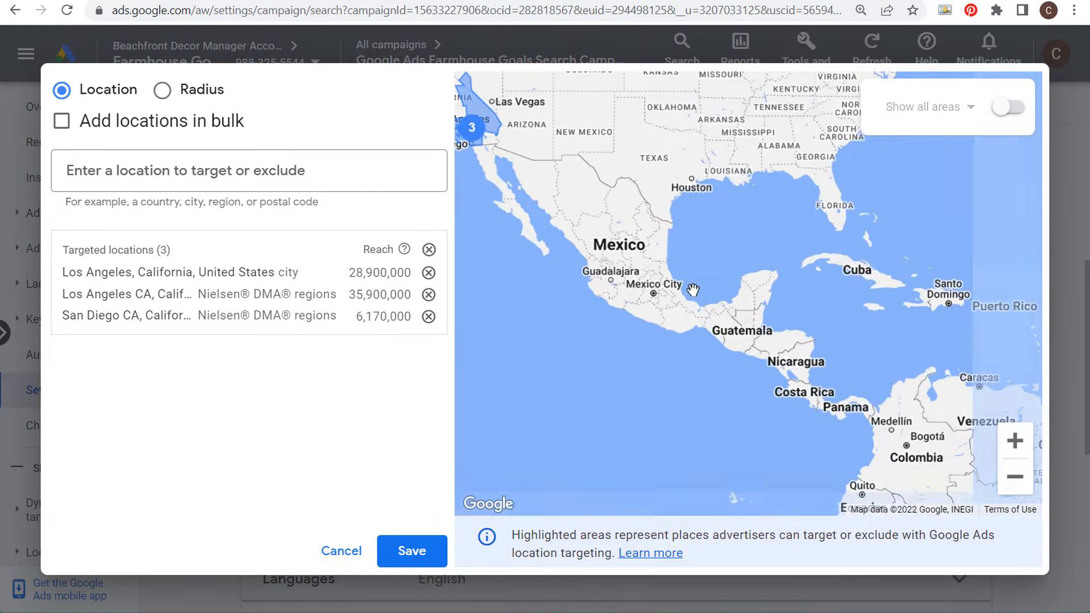
pyautogui.moveTo(810, 295); pyautogui.dragTo(660, 115)
pyautogui.moveTo(794, 258); pyautogui.dragTo(738, 203)
pyautogui.moveTo(820, 334); pyautogui.dragTo(741, 221)
# Step: Search for Peru and target the country of Peru
pyautogui.click(340, 170)
pyautogui.write('peru')
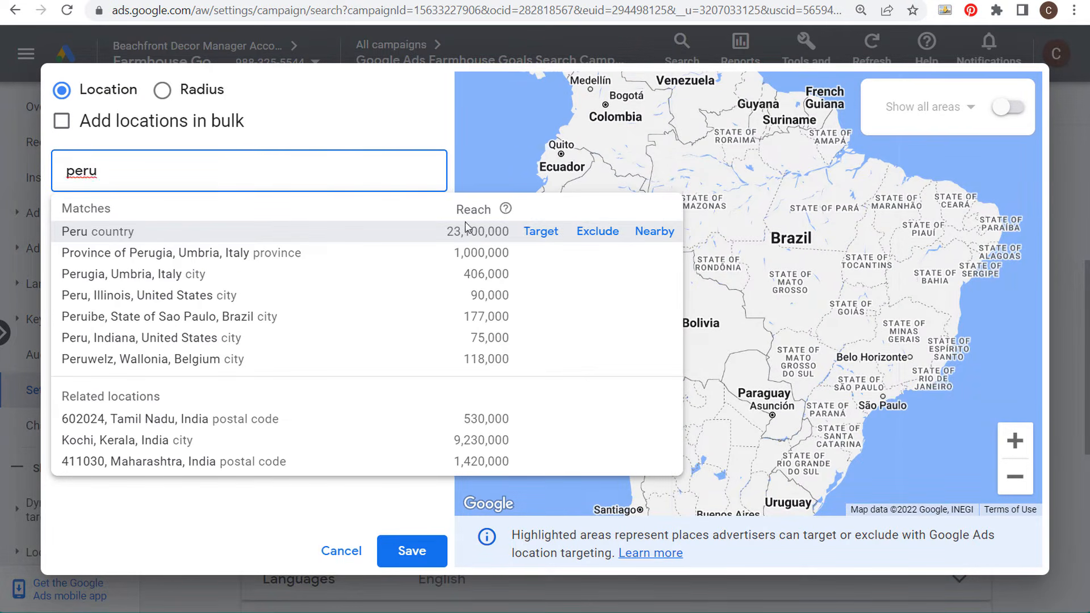
pyautogui.click(542, 231)
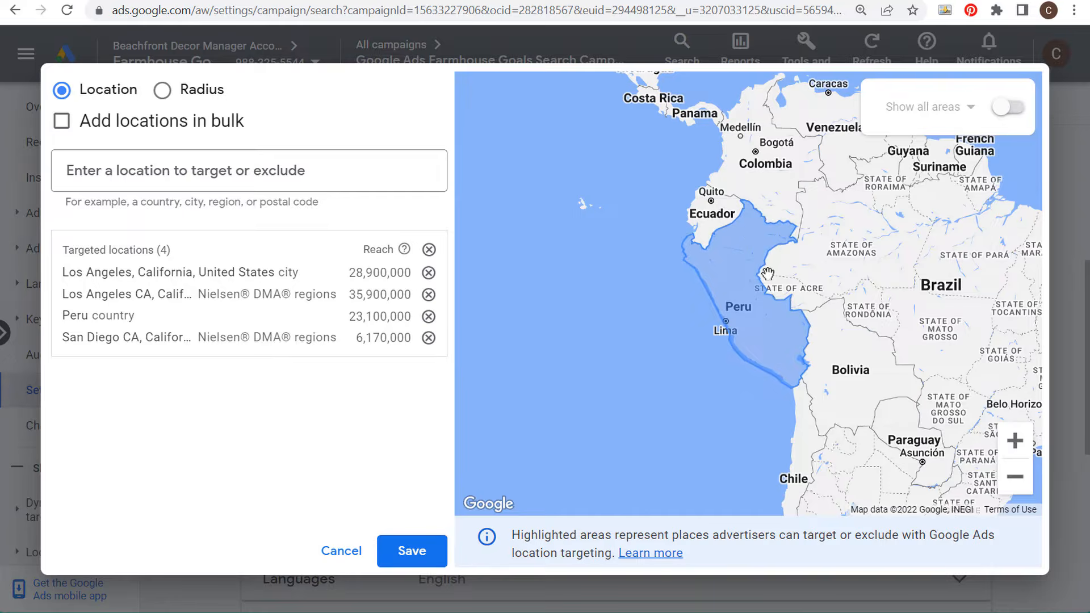
pyautogui.scroll(5, 767, 274)
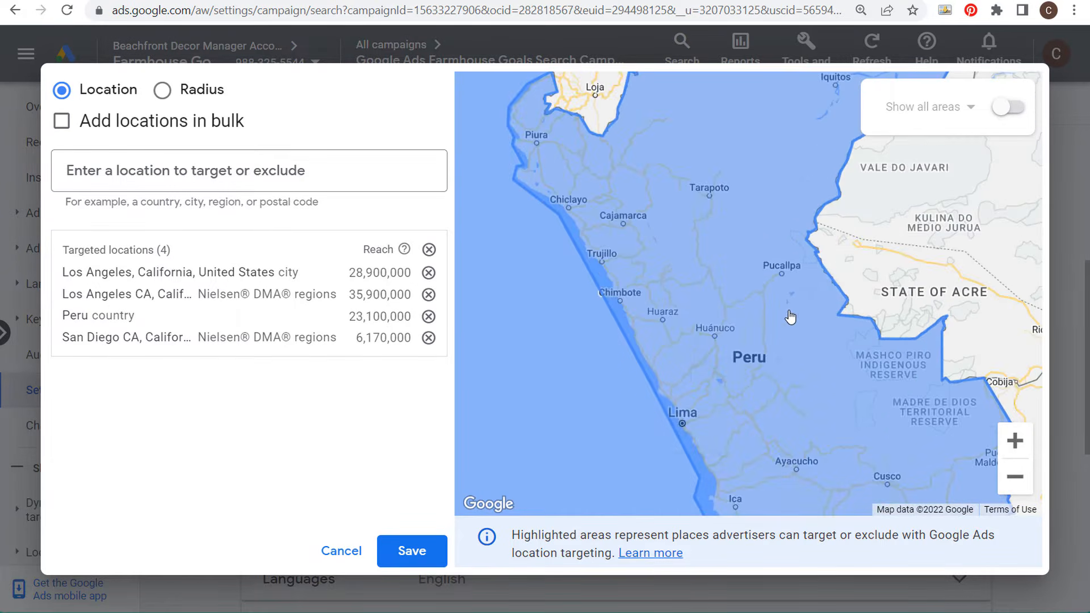
pyautogui.moveTo(786, 377); pyautogui.dragTo(617, 249)
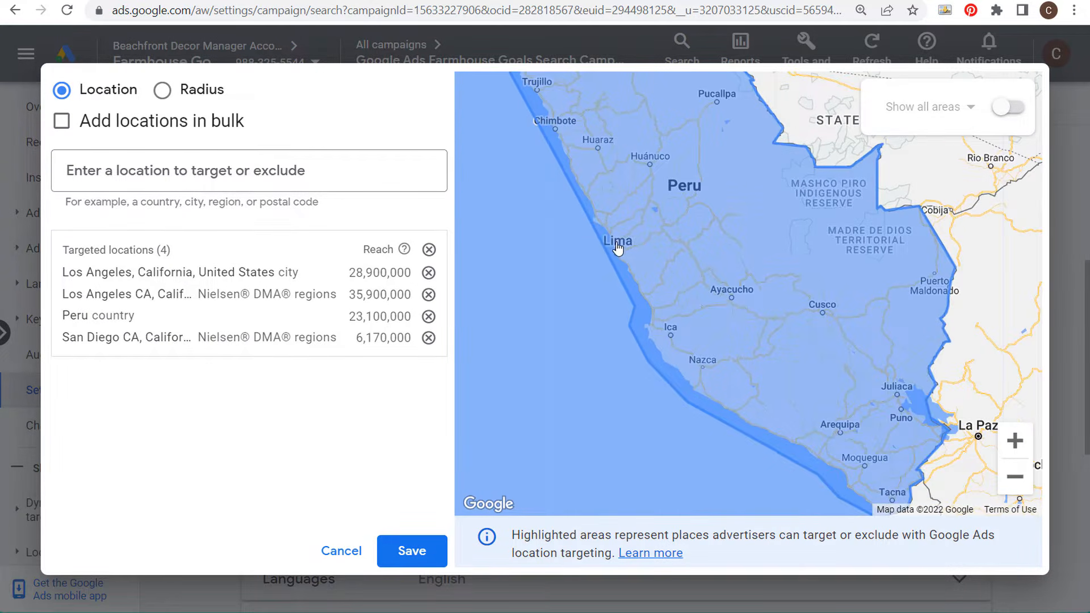
pyautogui.click(191, 163)
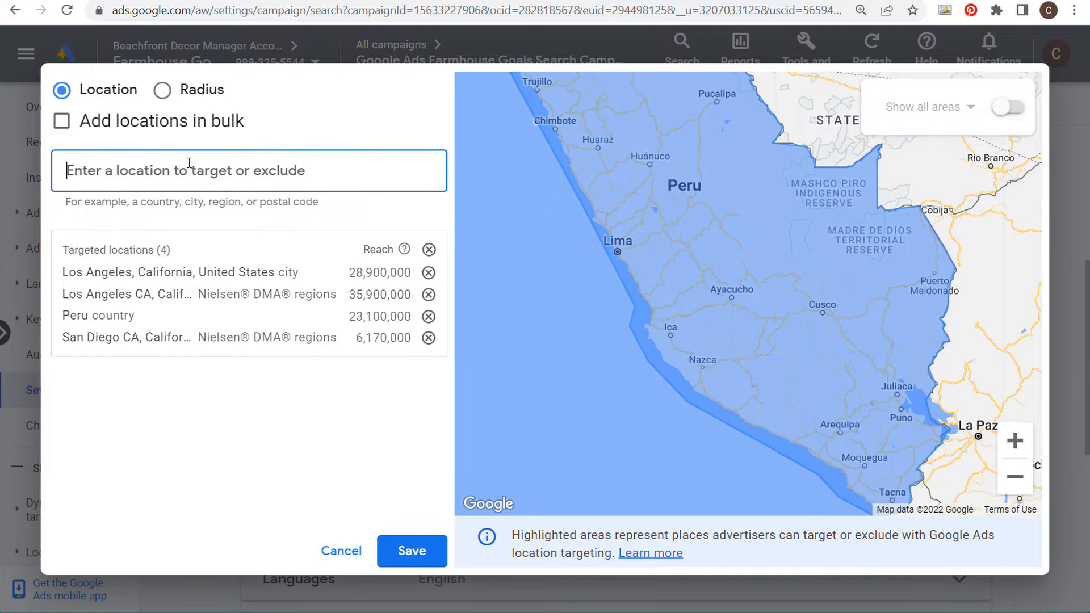
pyautogui.write('lima')
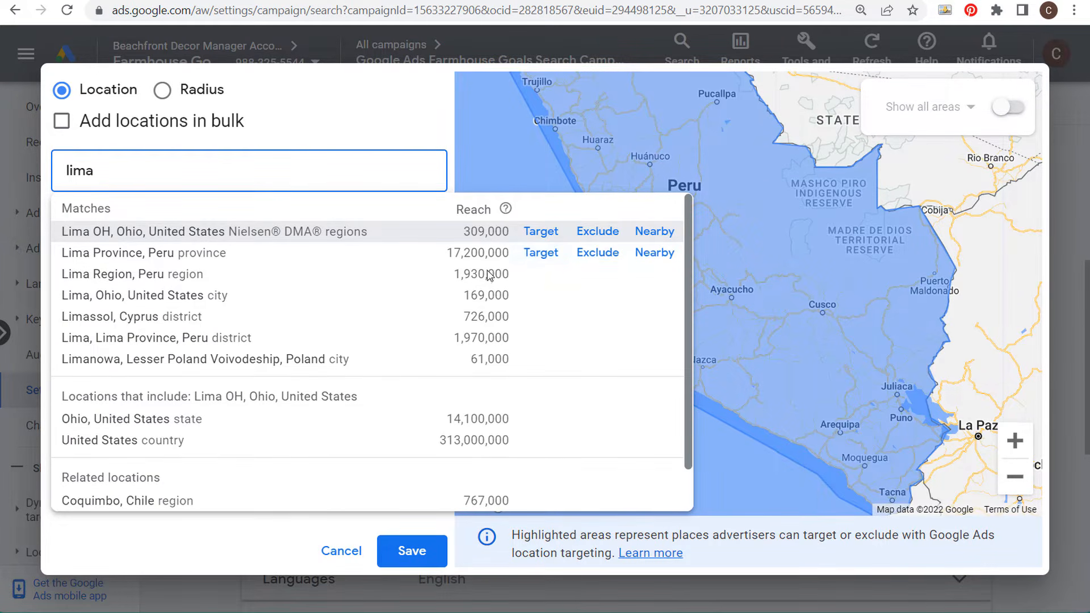
pyautogui.click(545, 255)
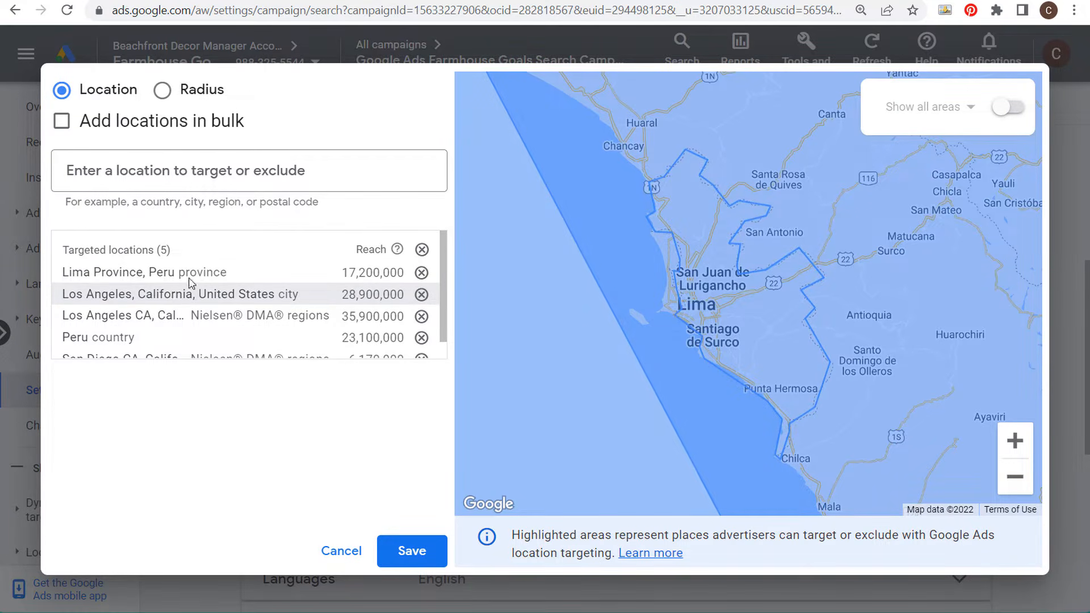
pyautogui.click(421, 272)
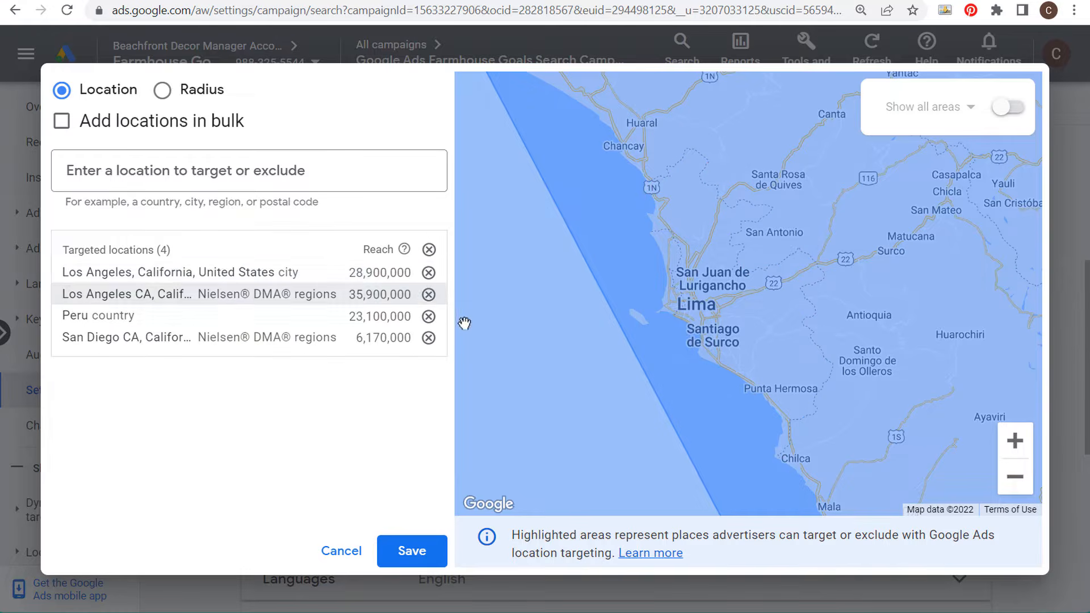
# Step: Search for Lima and exclude Lima Province, Peru
pyautogui.click(215, 175)
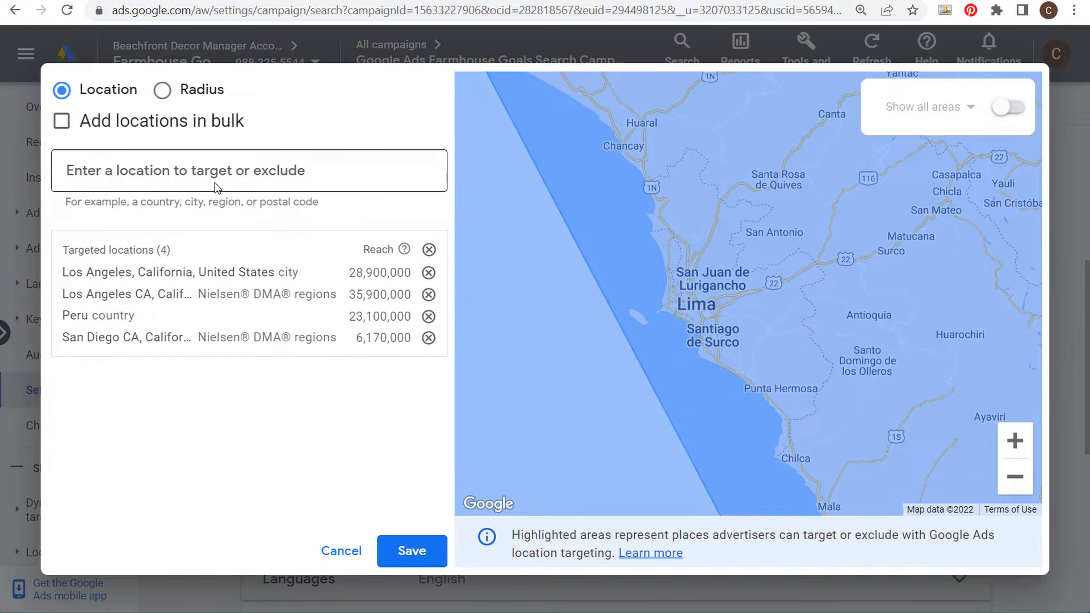
pyautogui.write('lima')
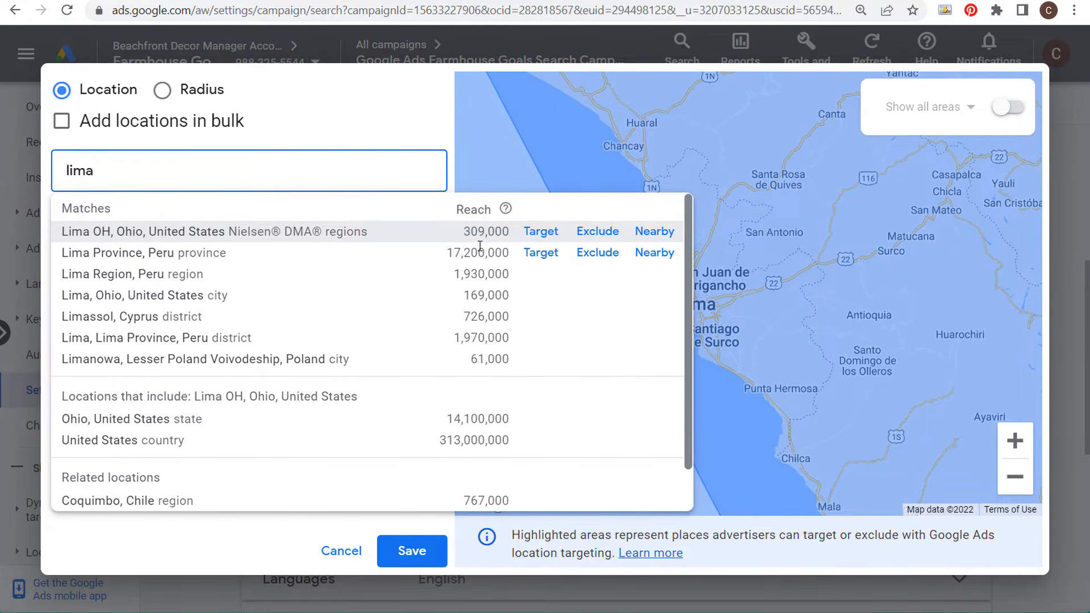
pyautogui.click(606, 253)
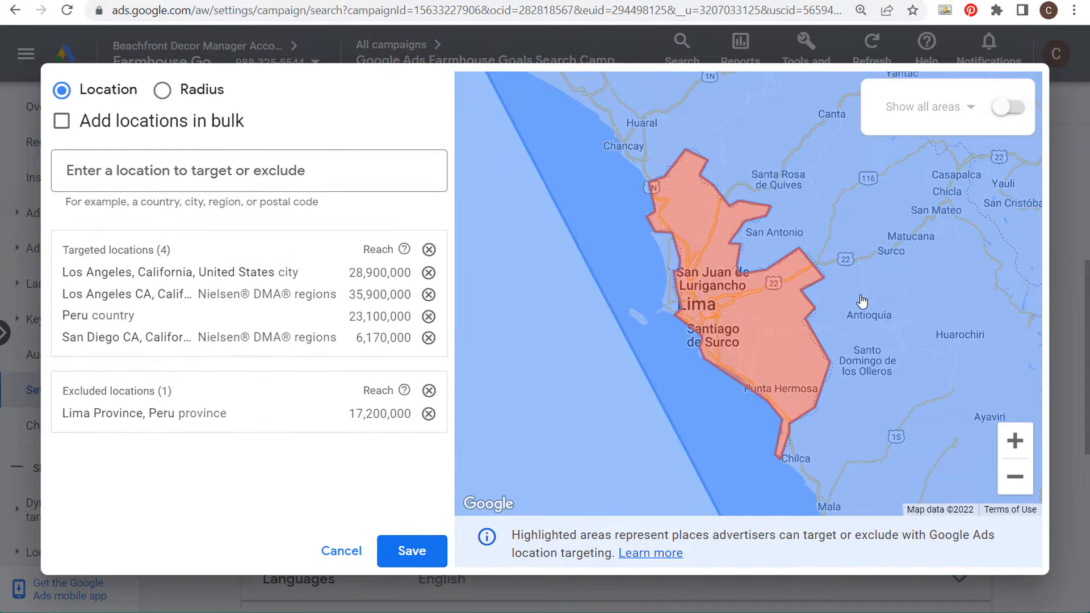
# Step: Zoom out the map to review the targeted and excluded areas
pyautogui.scroll(-3, 867, 294)
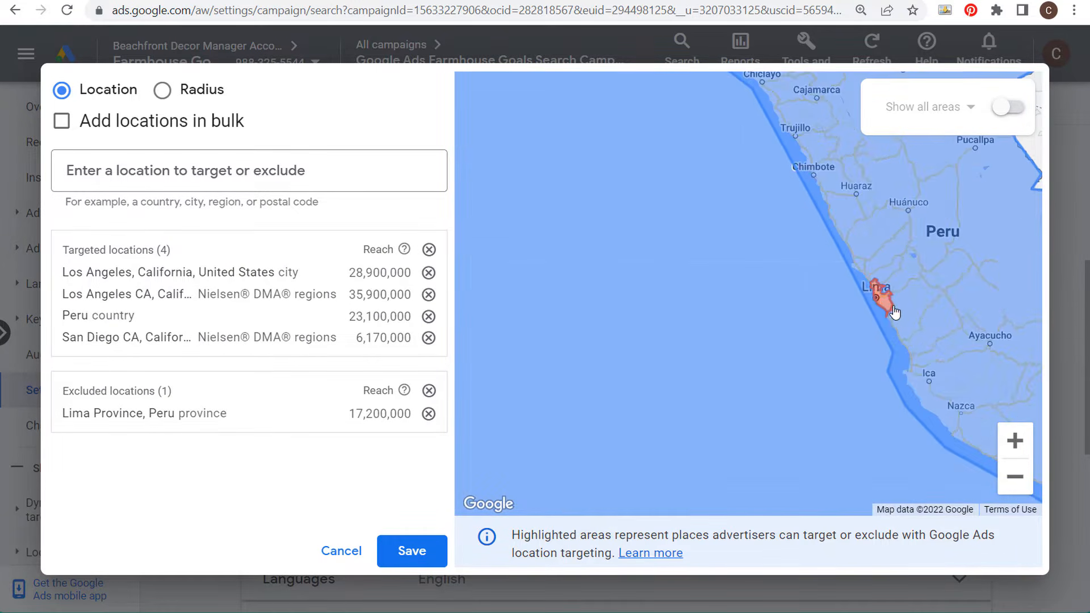
pyautogui.scroll(-2, 823, 296)
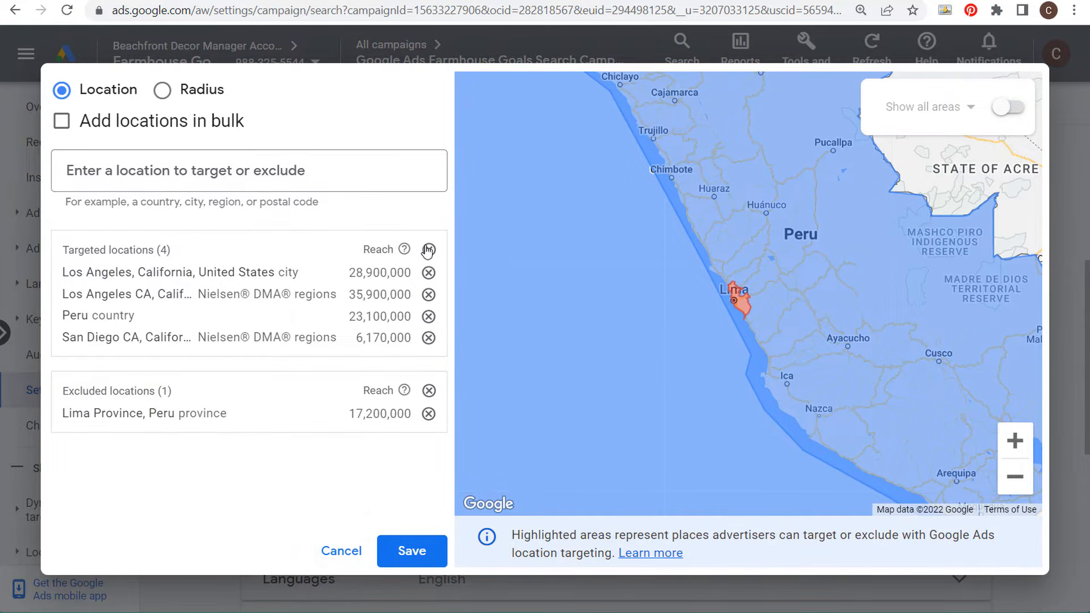
pyautogui.scroll(-1, 694, 250)
pyautogui.scroll(-1, 733, 257)
pyautogui.scroll(-1, 773, 258)
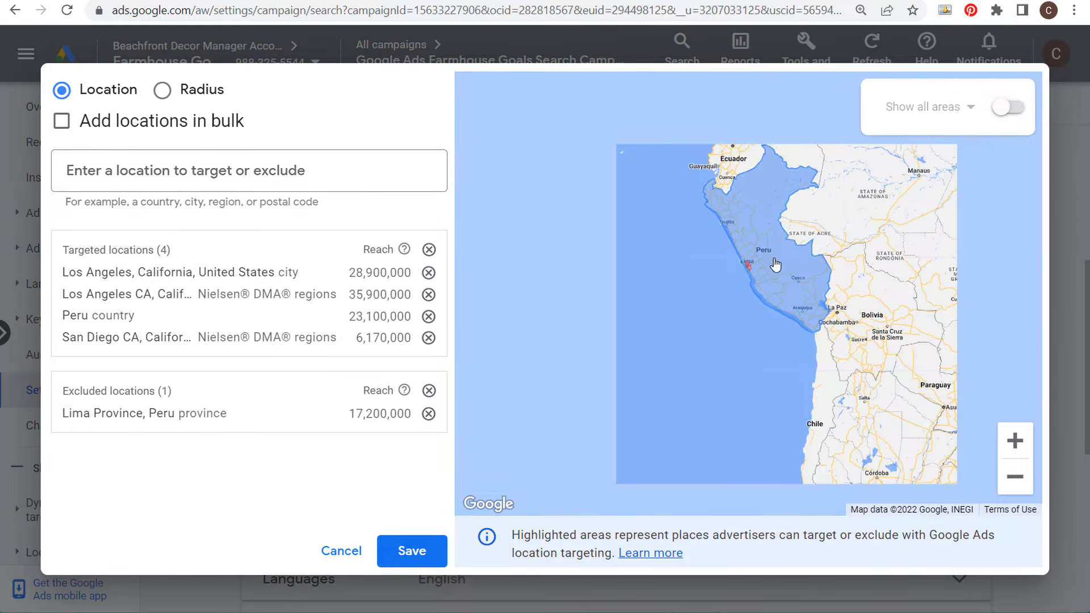
pyautogui.scroll(-1, 780, 257)
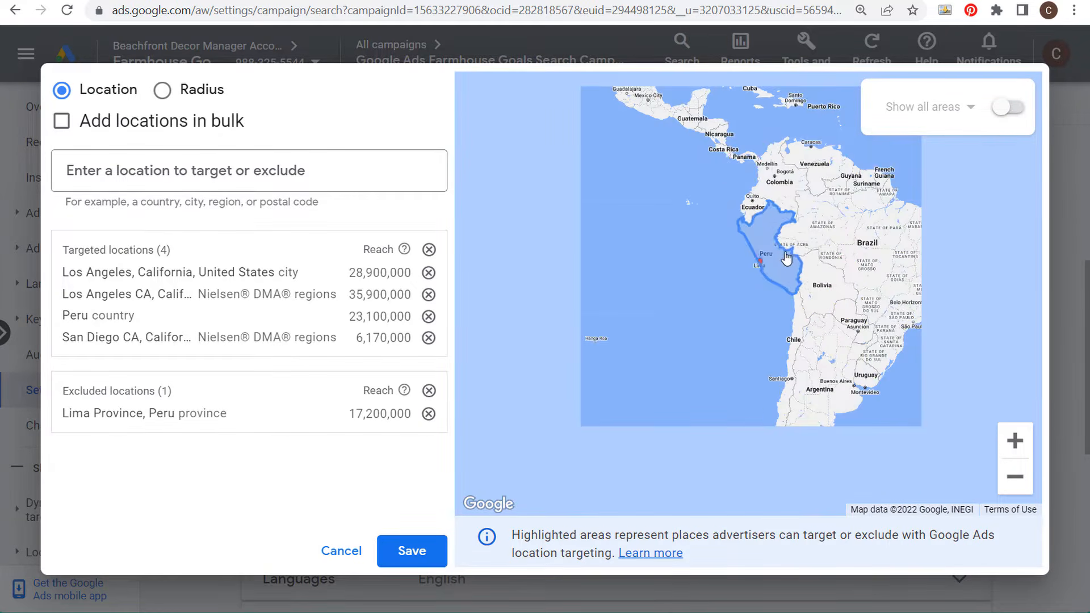
pyautogui.scroll(-1, 795, 250)
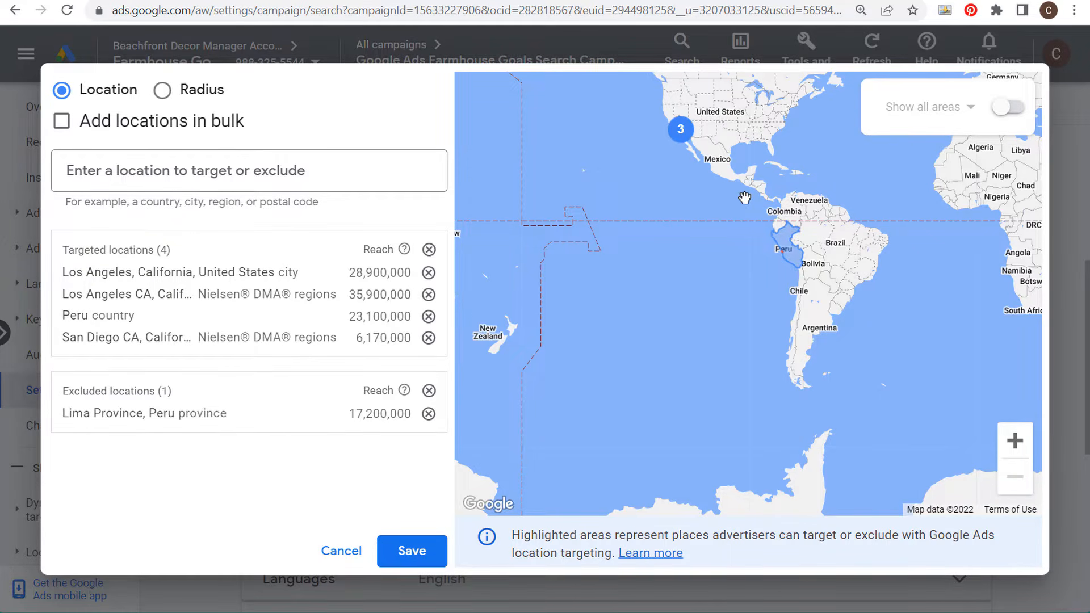
# Step: Remove all targeted and excluded locations and cancel the advanced location dialog
pyautogui.click(428, 249)
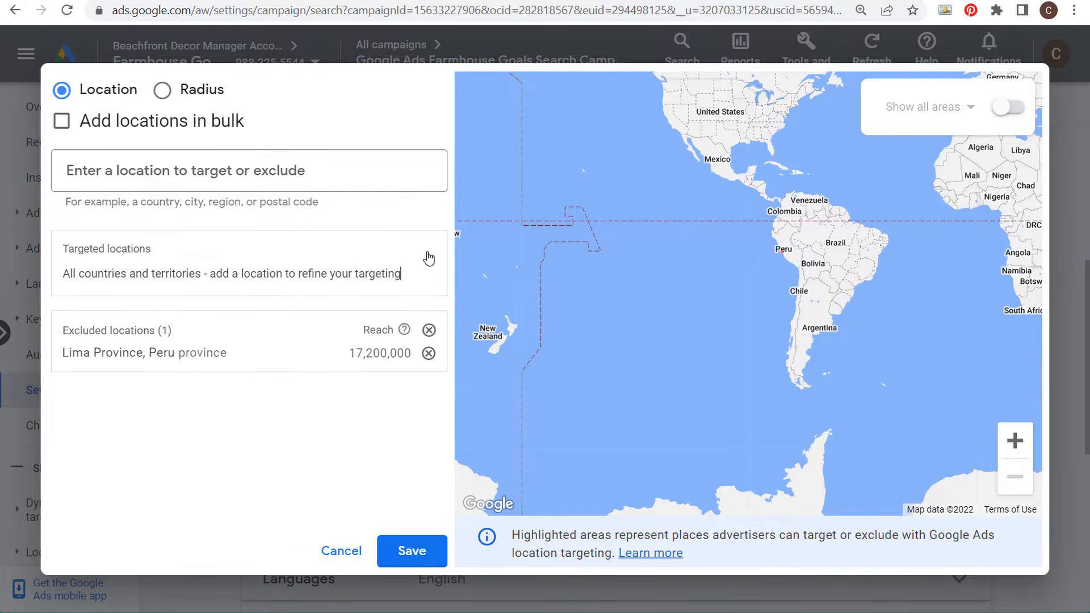
pyautogui.click(429, 331)
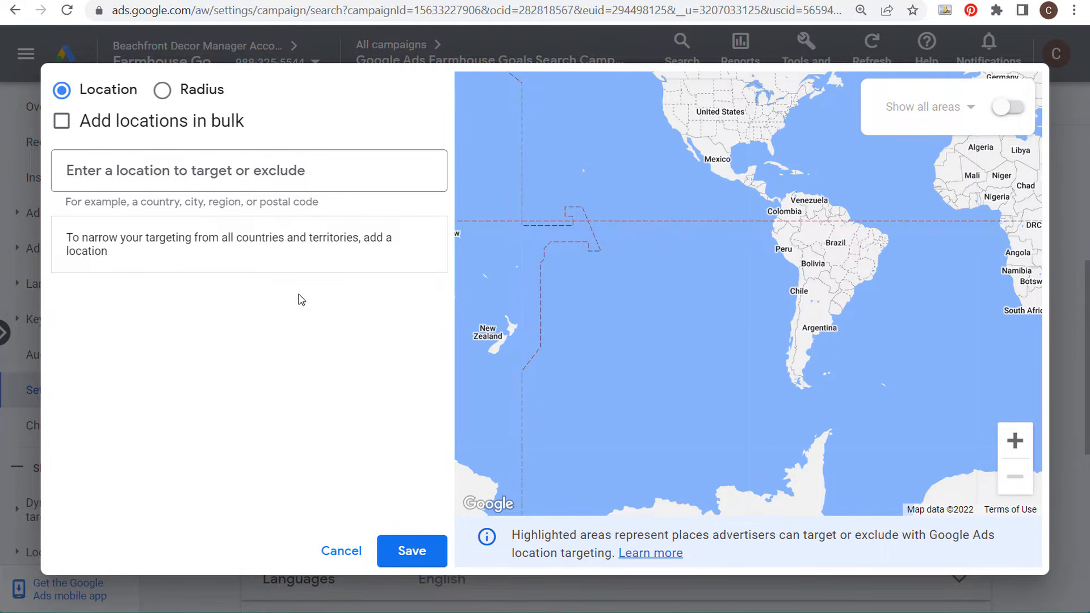
pyautogui.click(329, 552)
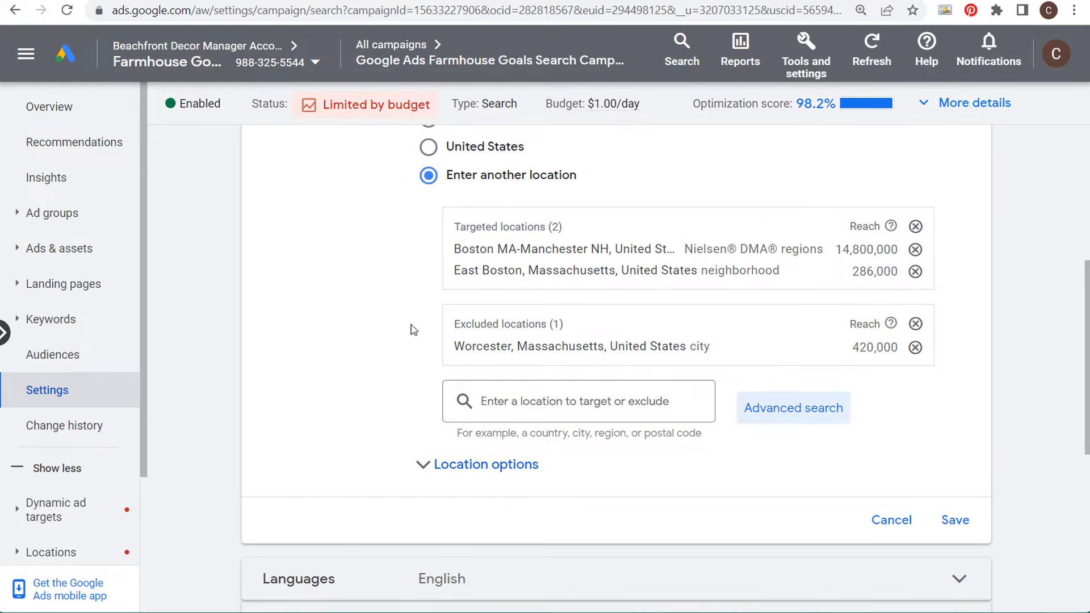
# Step: Expand the location options and set targeting to Presence: People in or regularly in your targeted locations
pyautogui.scroll(-2, 359, 291)
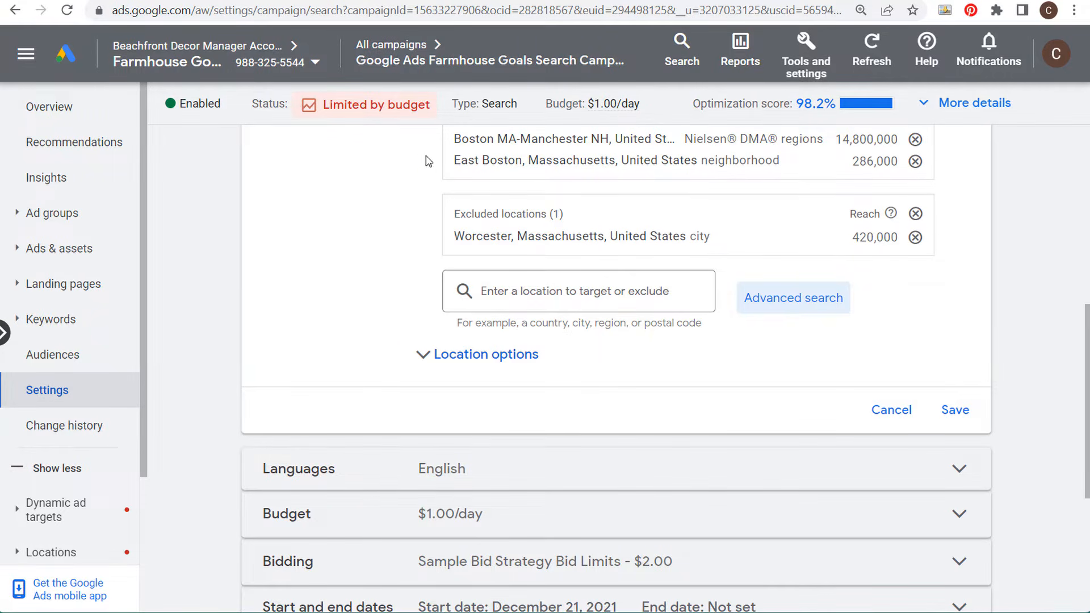
pyautogui.scroll(2, 428, 161)
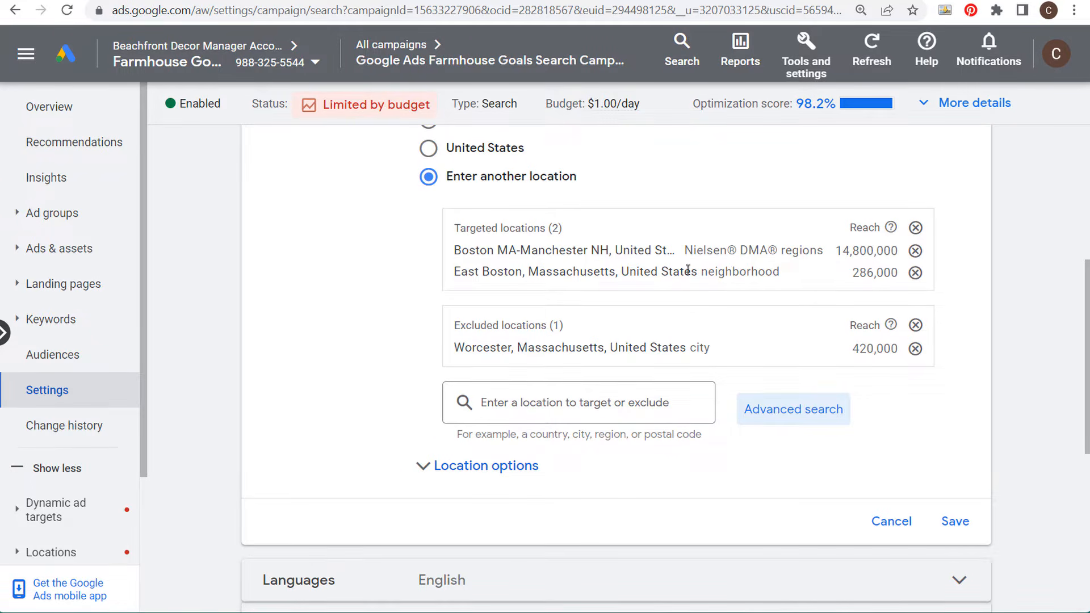
pyautogui.click(450, 473)
pyautogui.scroll(-4, 367, 286)
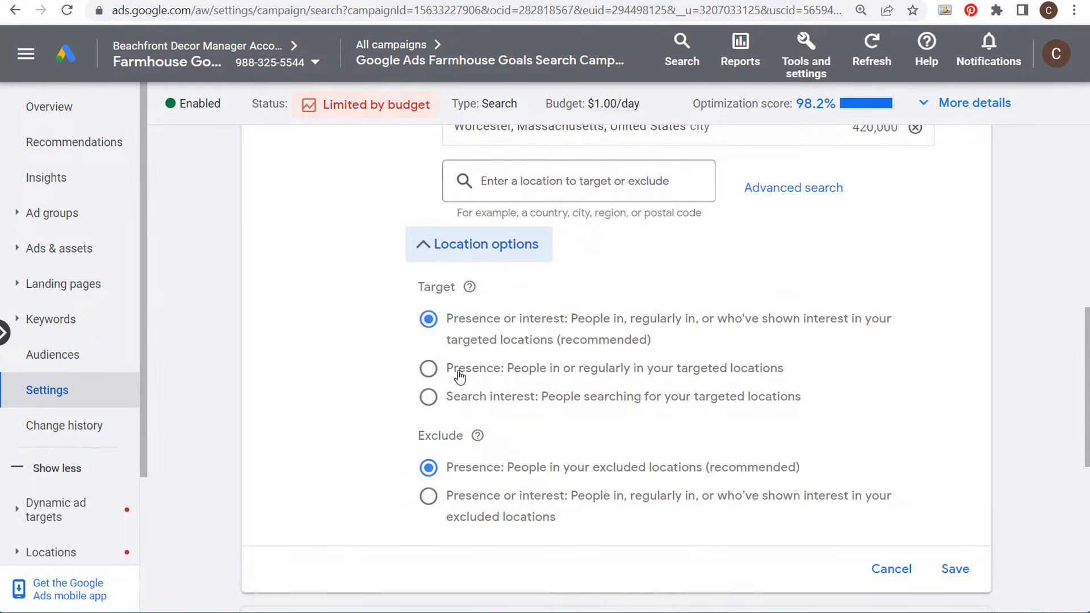
pyautogui.scroll(2, 613, 347)
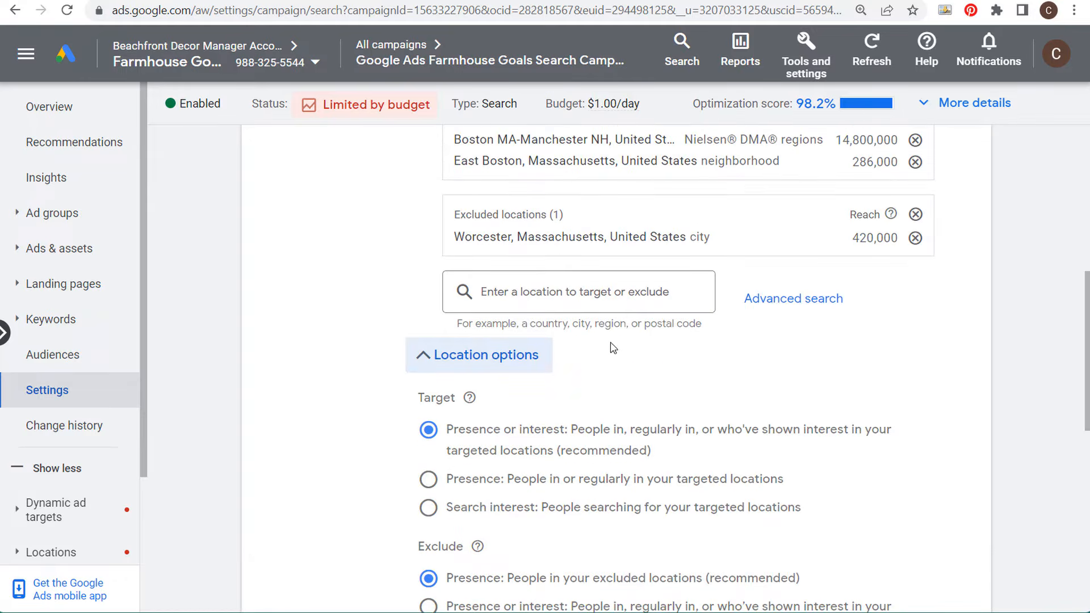
pyautogui.moveTo(457, 139); pyautogui.dragTo(521, 141)
pyautogui.click(547, 142)
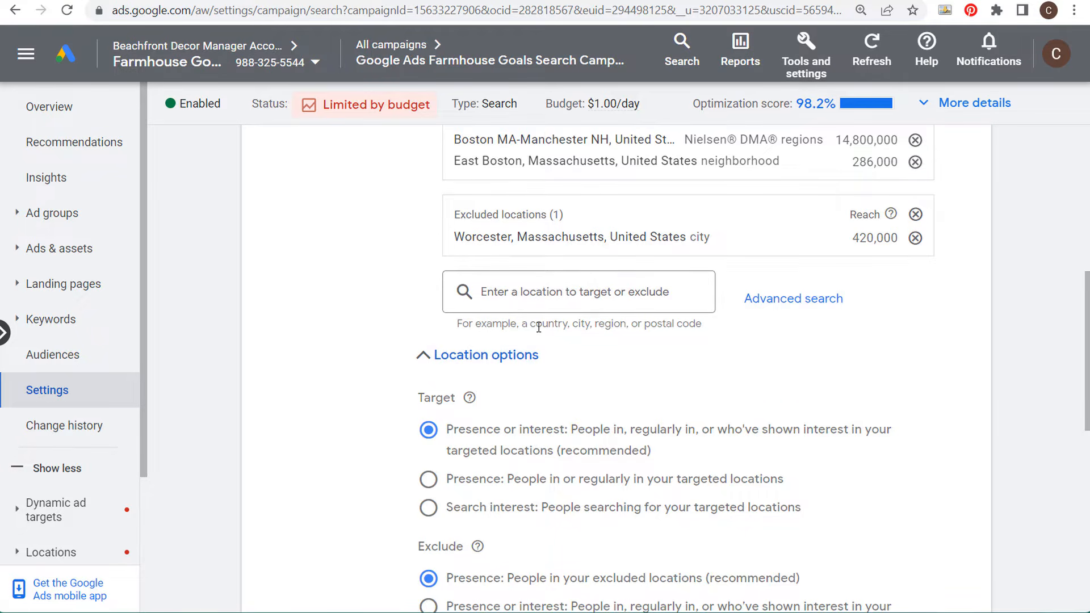
pyautogui.click(485, 483)
pyautogui.scroll(-2, 874, 460)
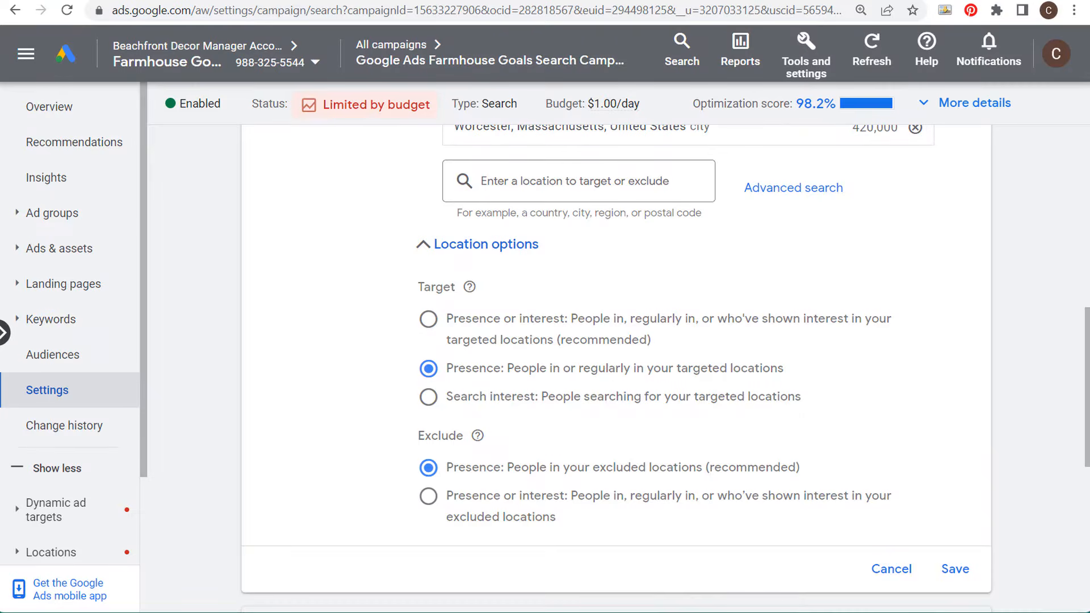
# Step: Open the advanced location search and switch to adding locations in bulk
pyautogui.click(816, 189)
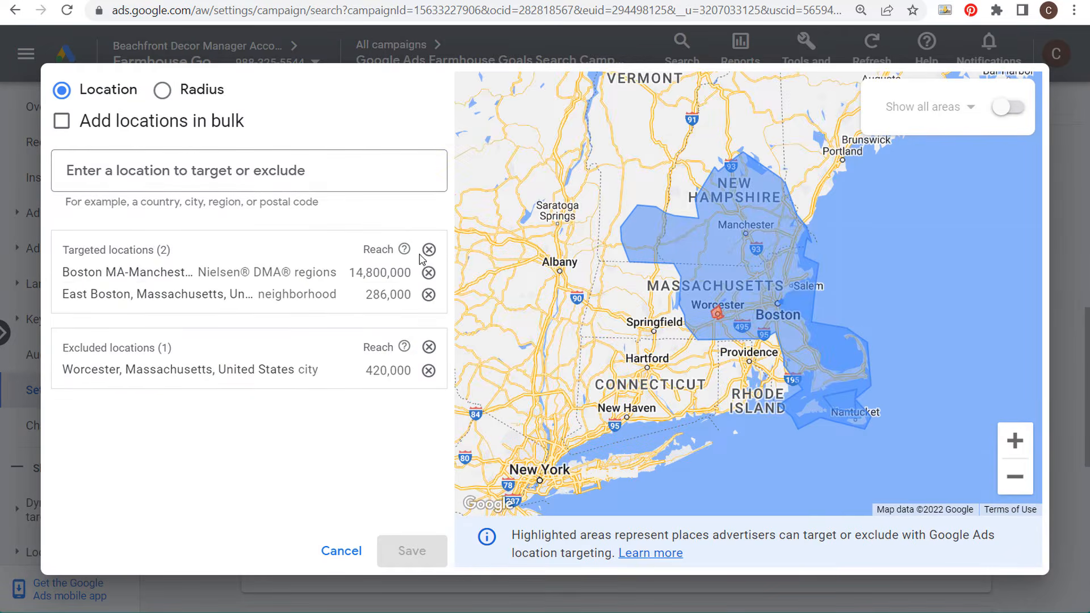
pyautogui.click(81, 121)
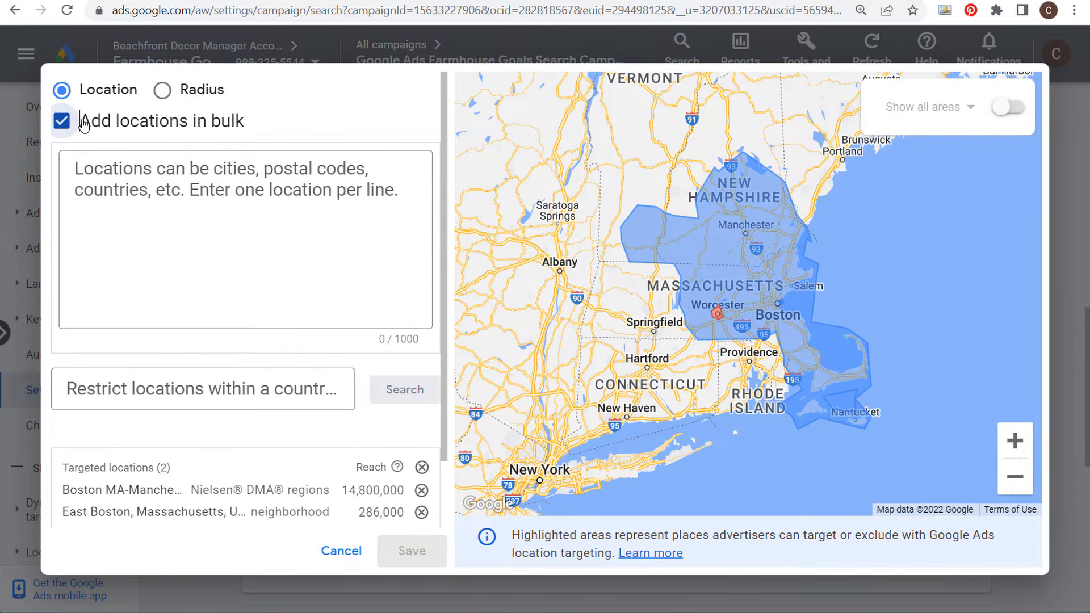
pyautogui.click(310, 168)
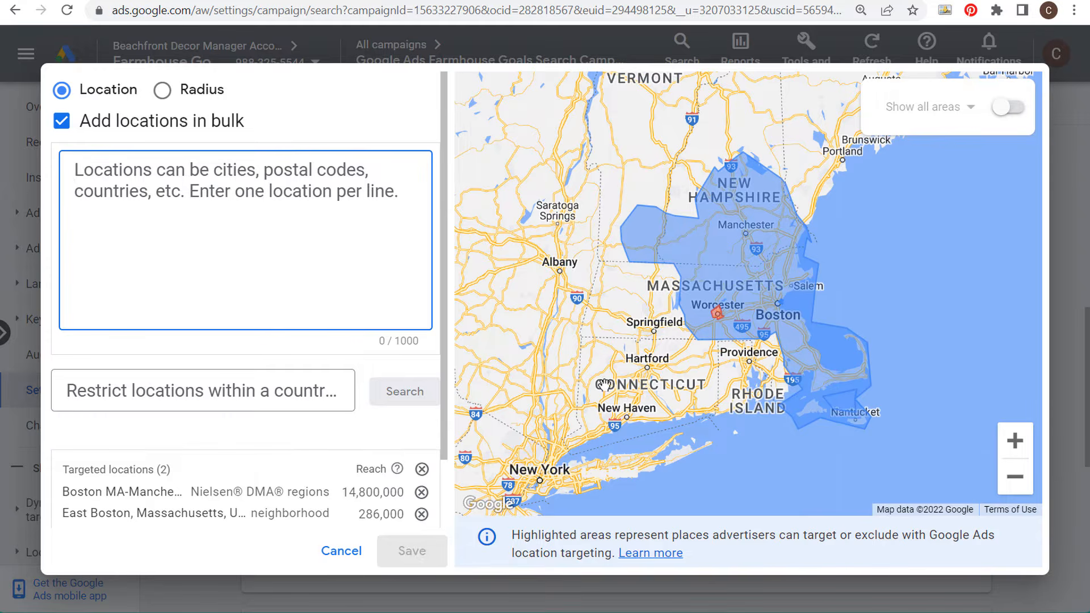
# Step: Enter philadelphia, pittsburgh, allentown, harrisburg, york and lancaster as bulk locations, one per line, and search them
pyautogui.scroll(-3, 581, 349)
pyautogui.moveTo(596, 325); pyautogui.dragTo(892, 307)
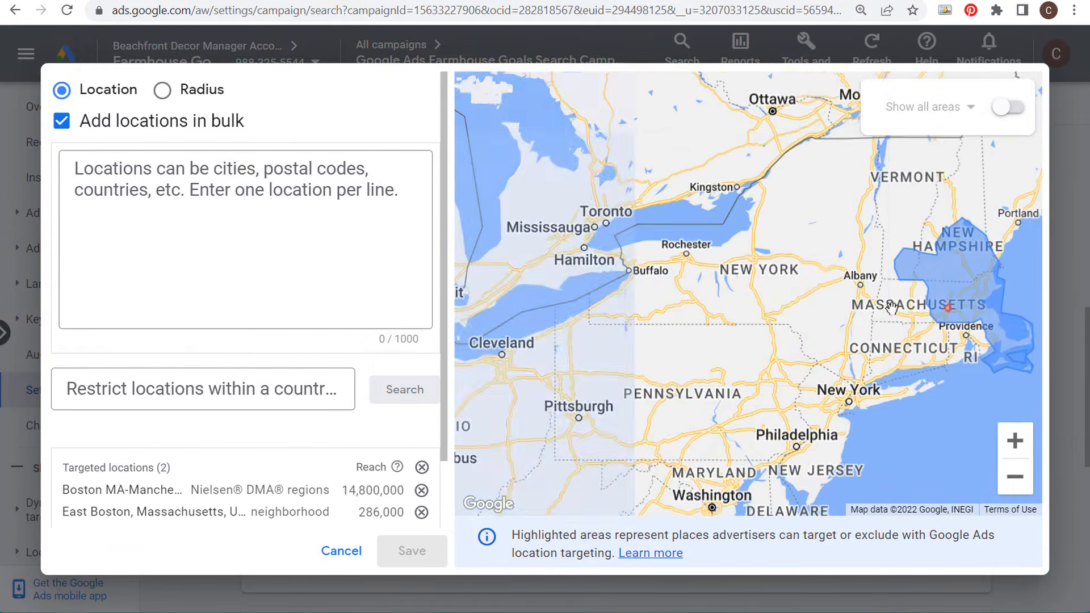
pyautogui.moveTo(718, 398); pyautogui.dragTo(714, 315)
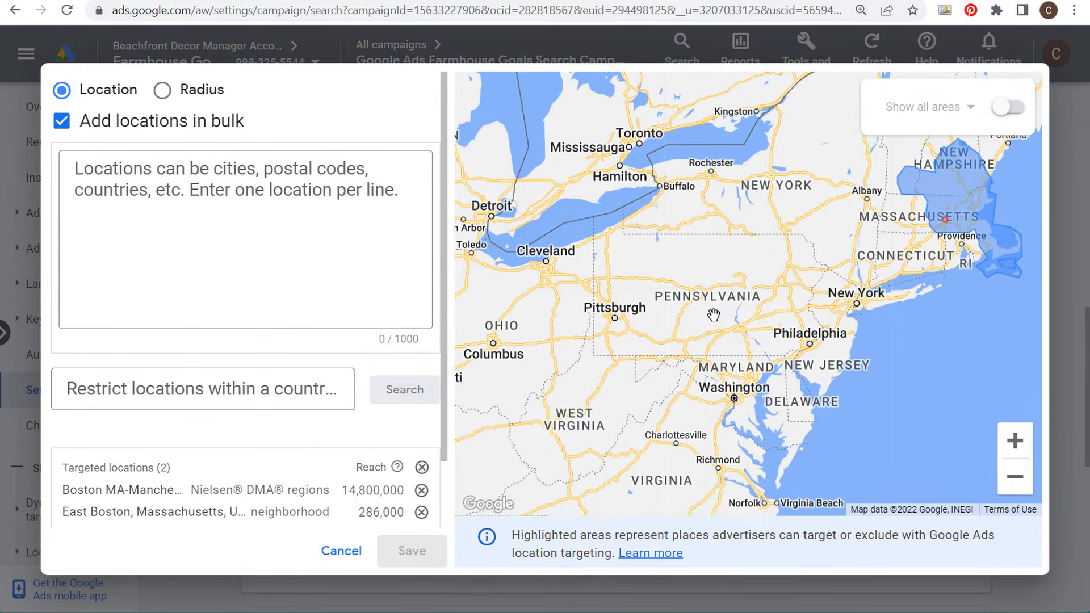
pyautogui.scroll(2, 713, 315)
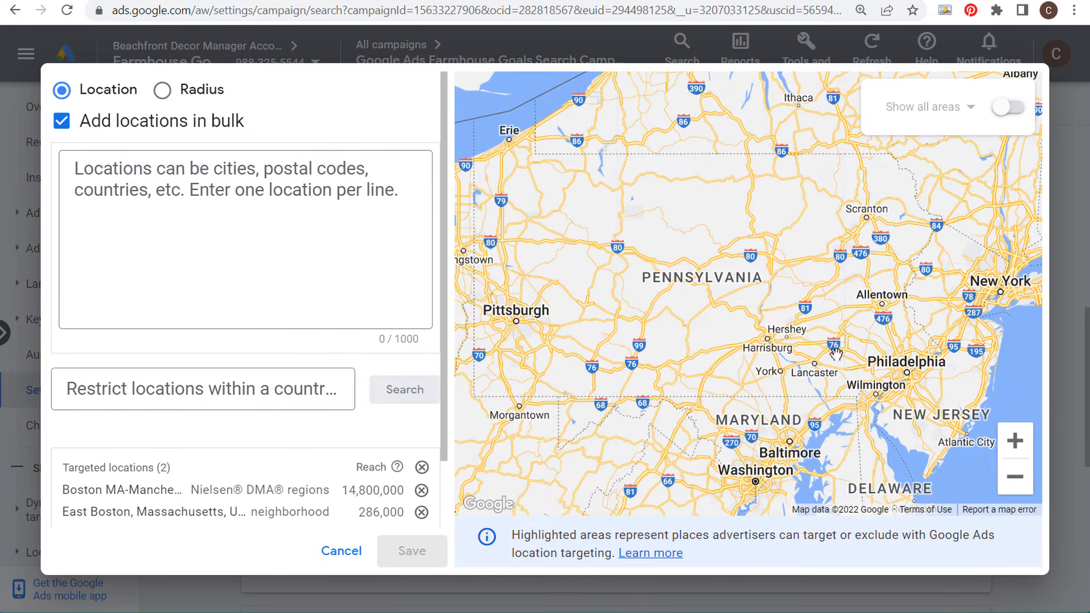
pyautogui.click(178, 227)
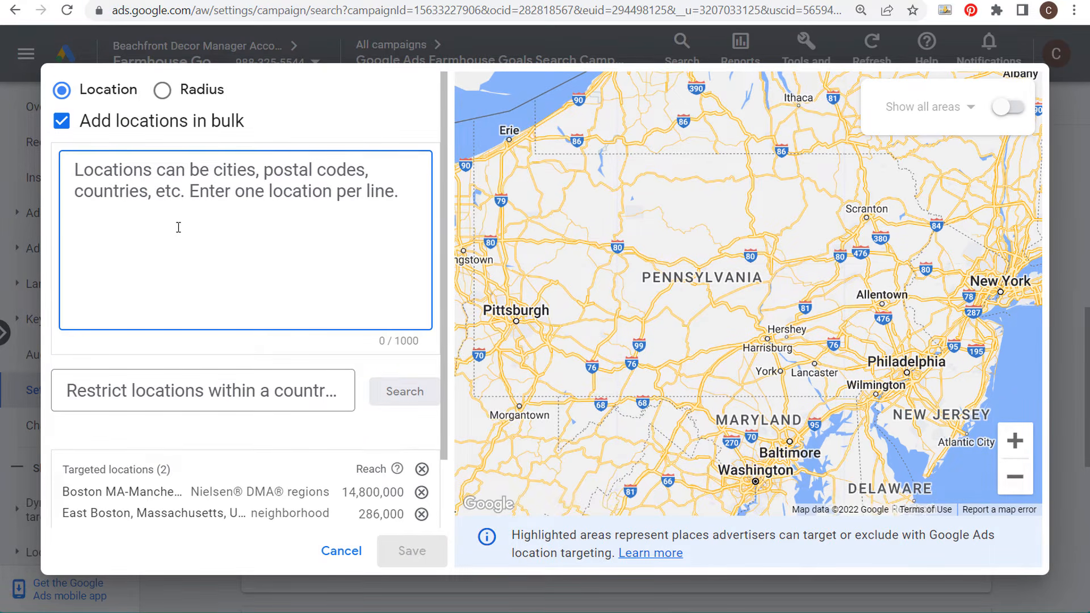
pyautogui.write('philadelphia')
pyautogui.press('Return')
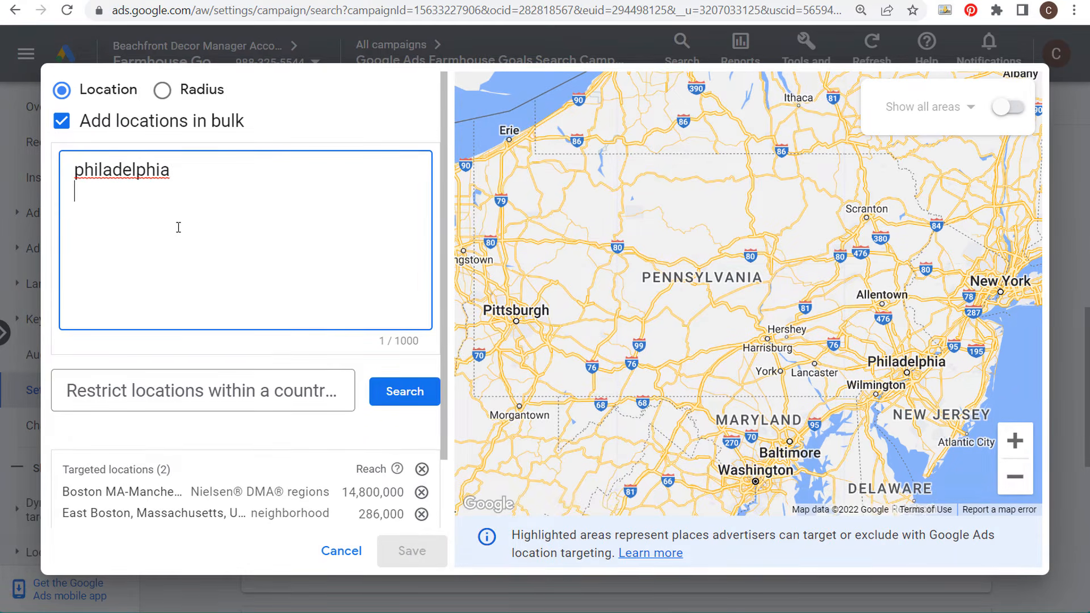
pyautogui.write('pittsburgh ')
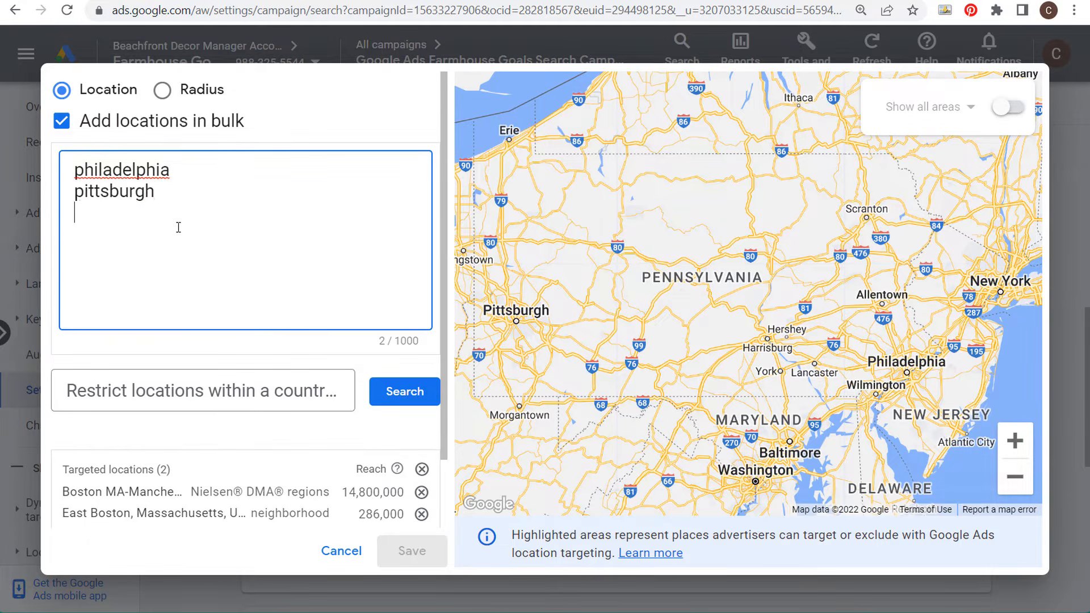
pyautogui.write('allentown')
pyautogui.press('Return')
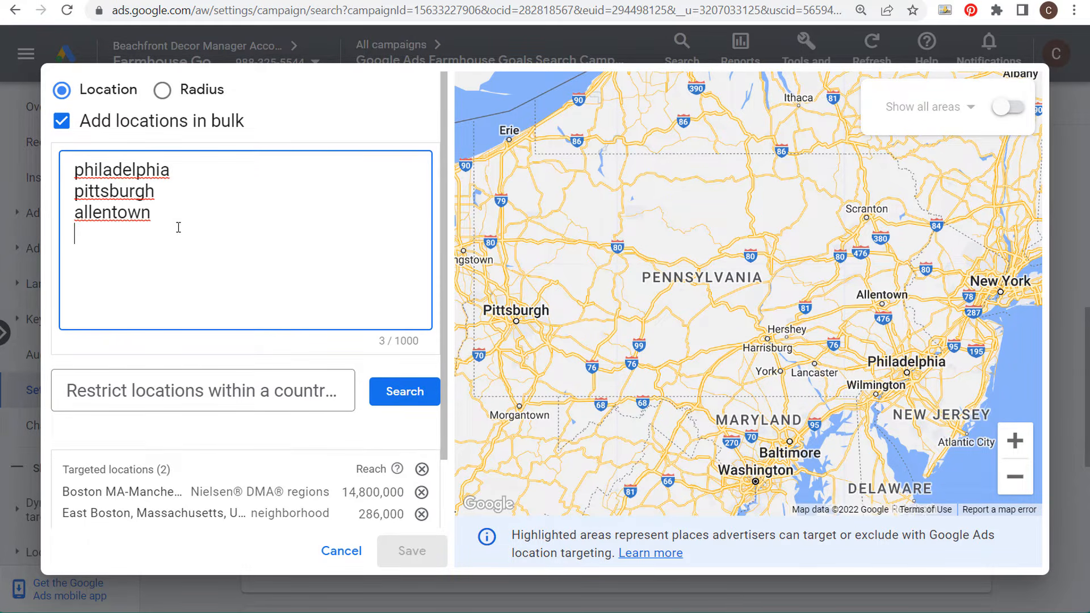
pyautogui.write('harrisbur')
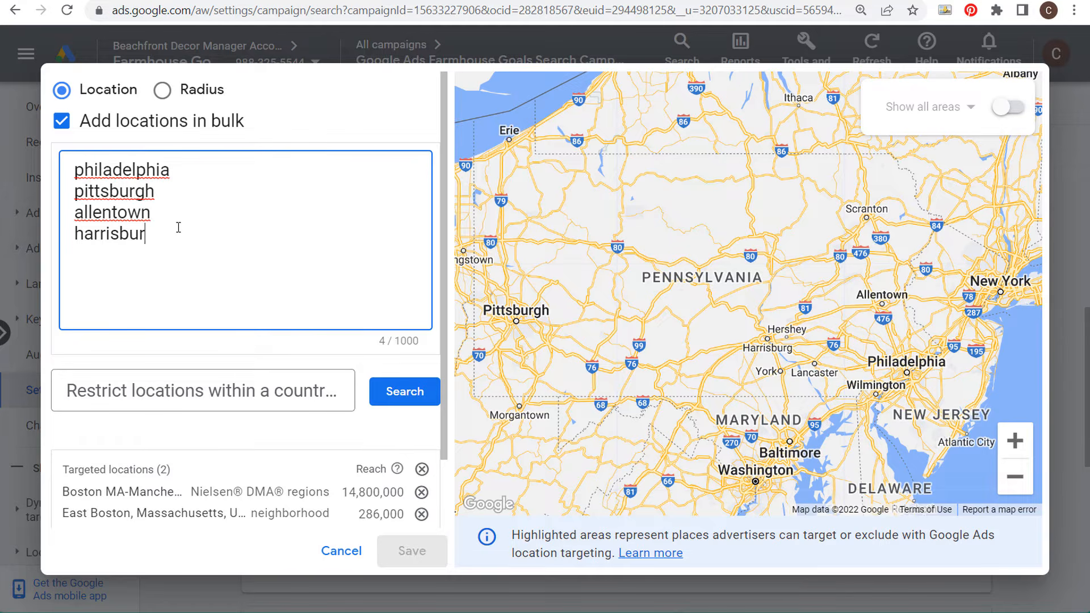
pyautogui.write('g')
pyautogui.press('Return')
pyautogui.write('york')
pyautogui.press('Return')
pyautogui.write('l')
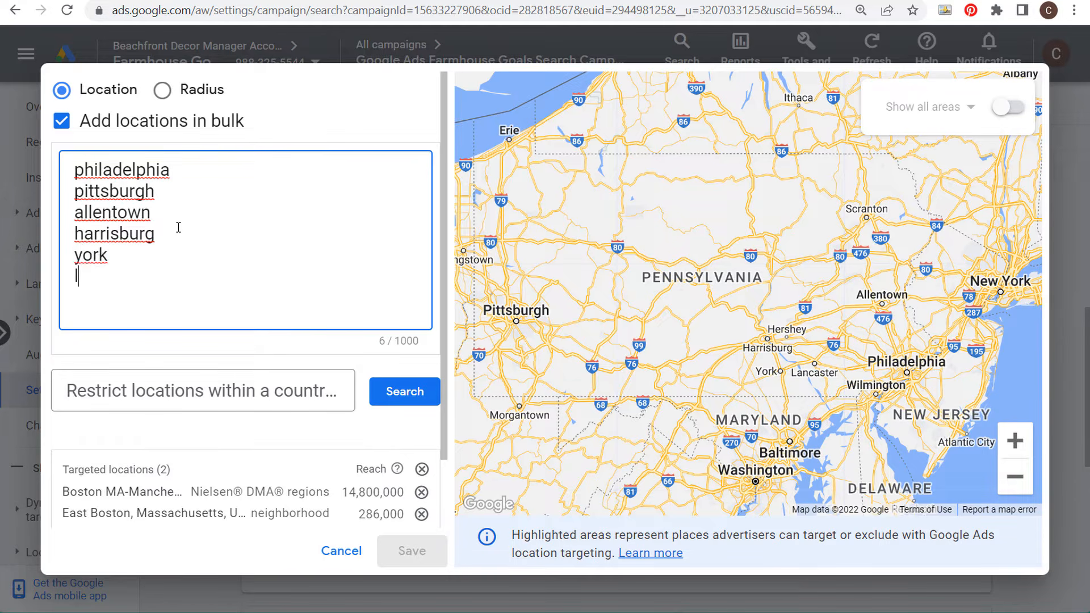
pyautogui.write('ancaser')
pyautogui.click(117, 279)
pyautogui.write('t')
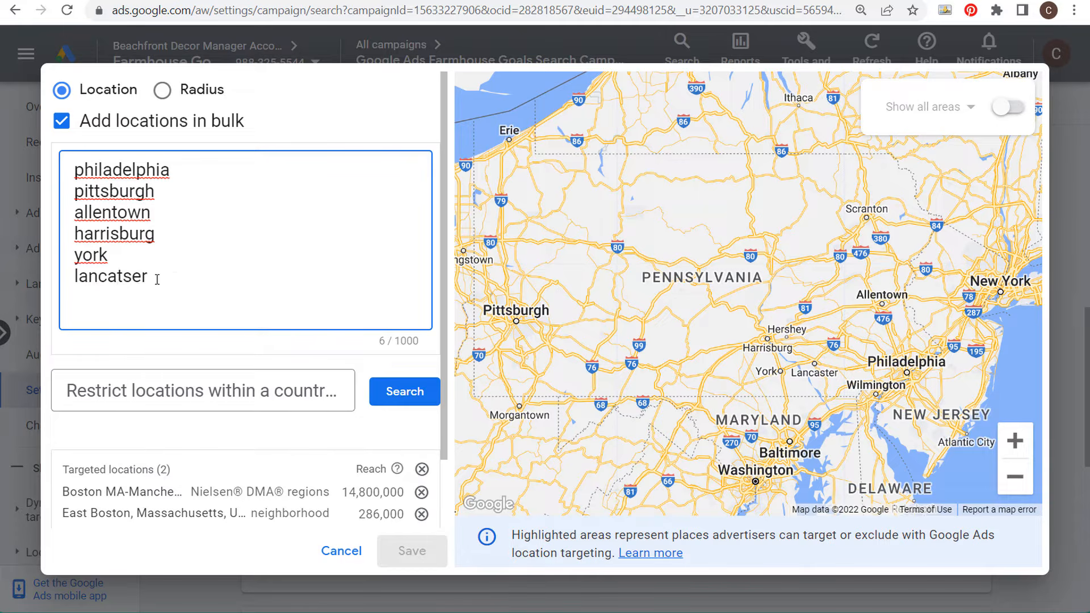
pyautogui.press('BackSpace')
pyautogui.write('t')
pyautogui.click(224, 265)
pyautogui.click(413, 401)
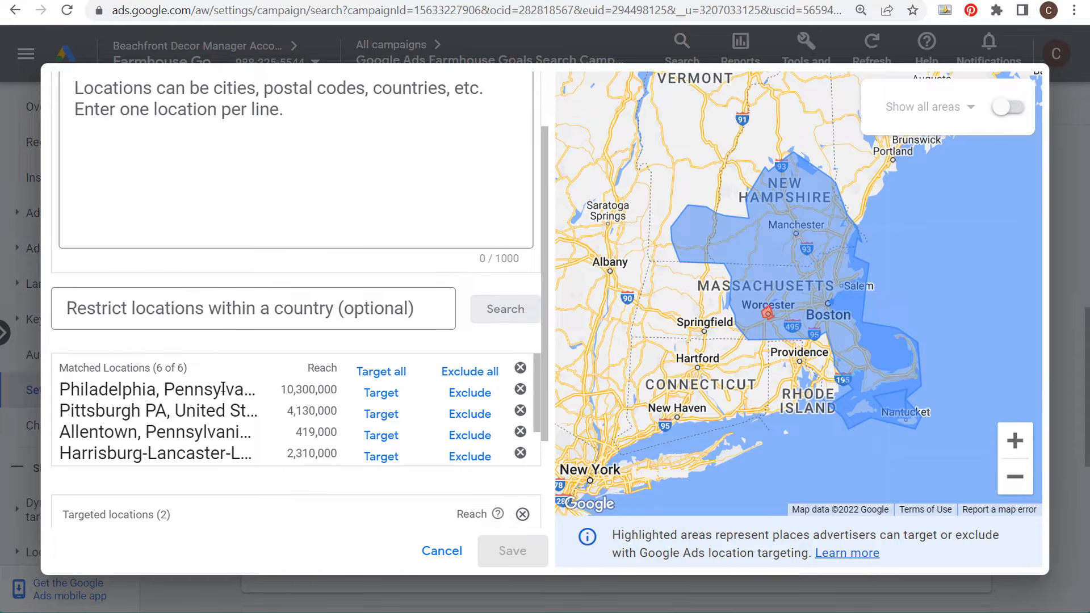
# Step: Target all six matched locations from the bulk search
pyautogui.scroll(-2, 287, 392)
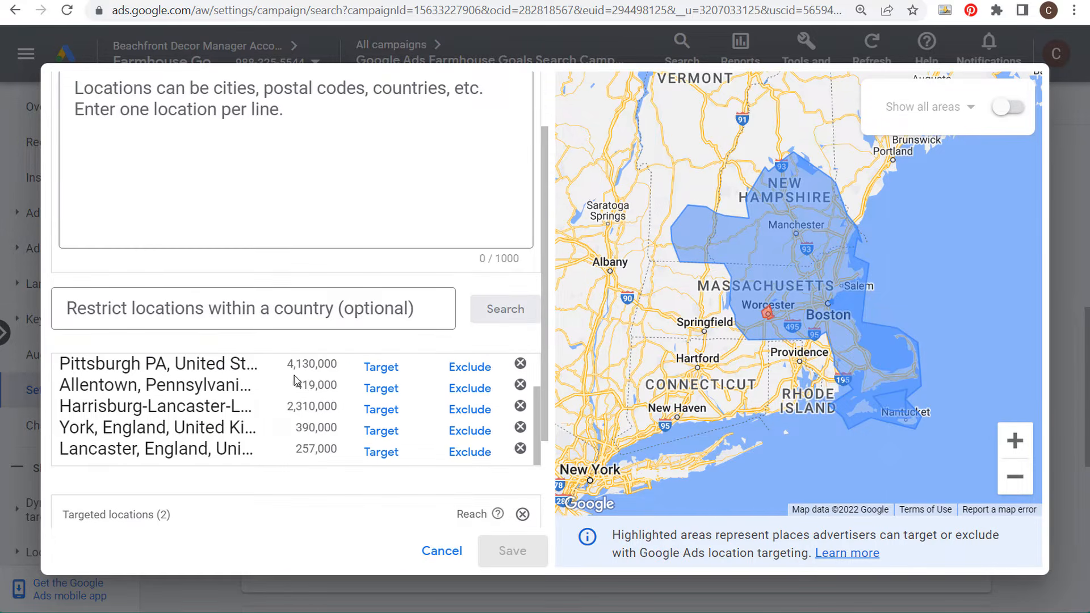
pyautogui.scroll(2, 210, 377)
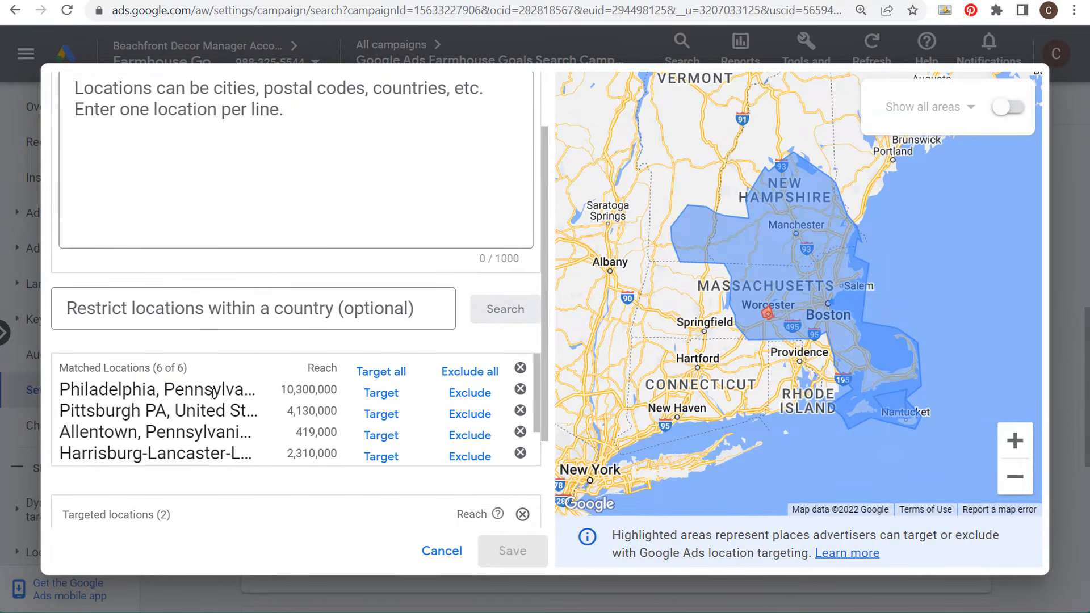
pyautogui.click(369, 373)
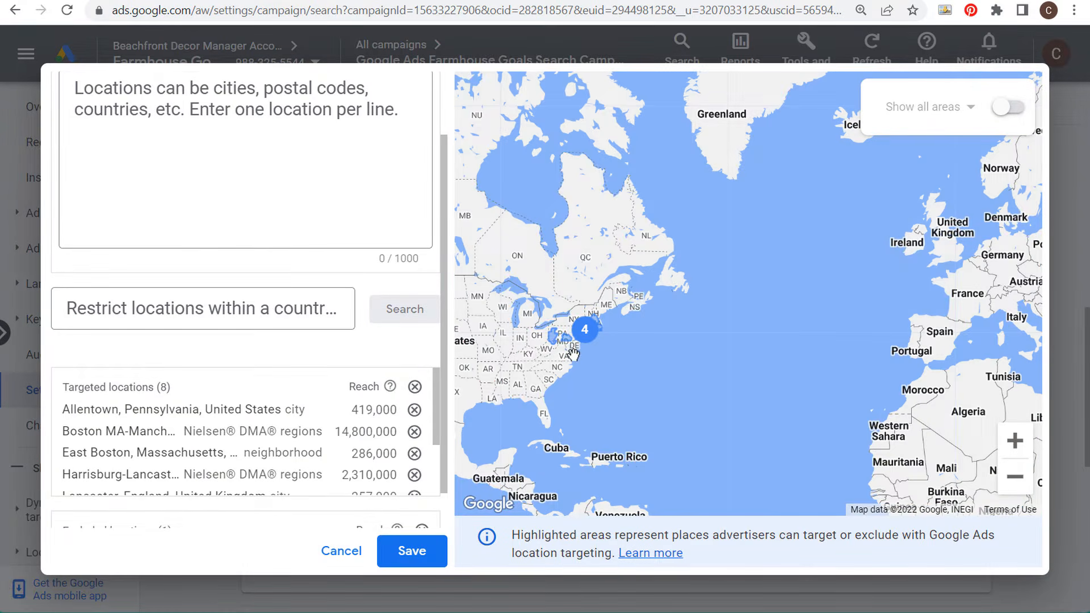
# Step: Zoom and pan the map to review the targeted Pennsylvania areas
pyautogui.scroll(2, 571, 357)
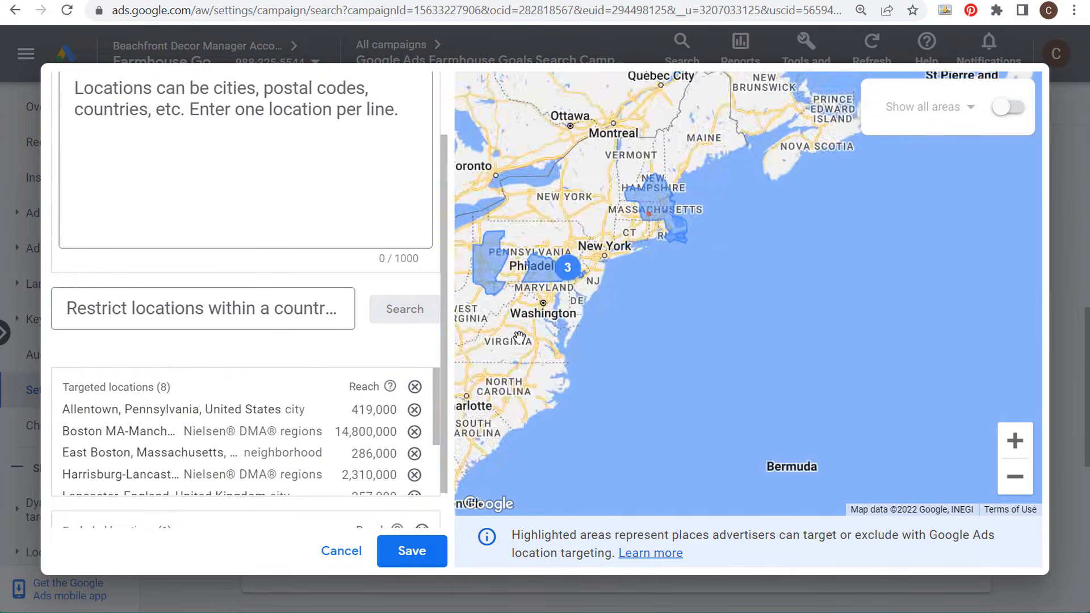
pyautogui.moveTo(519, 335); pyautogui.dragTo(589, 367)
pyautogui.scroll(1, 589, 367)
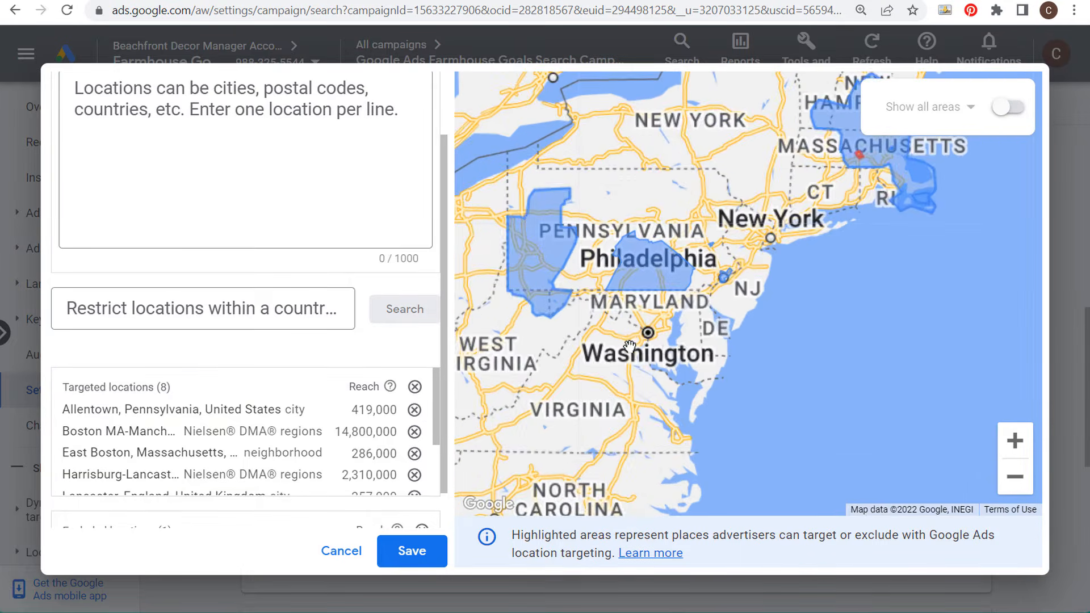
pyautogui.moveTo(612, 348); pyautogui.dragTo(631, 412)
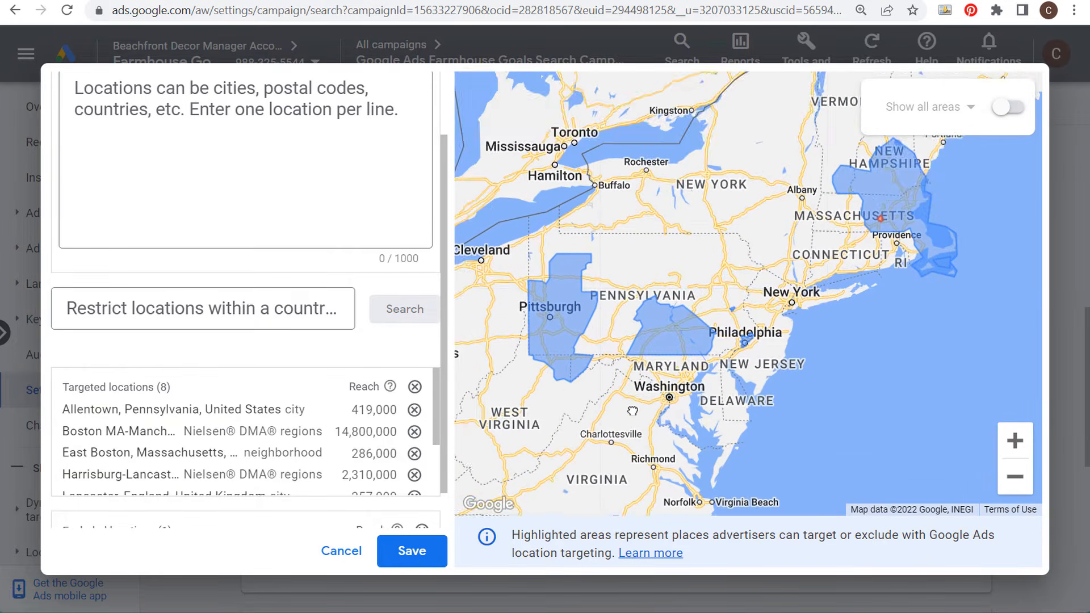
pyautogui.scroll(1, 631, 410)
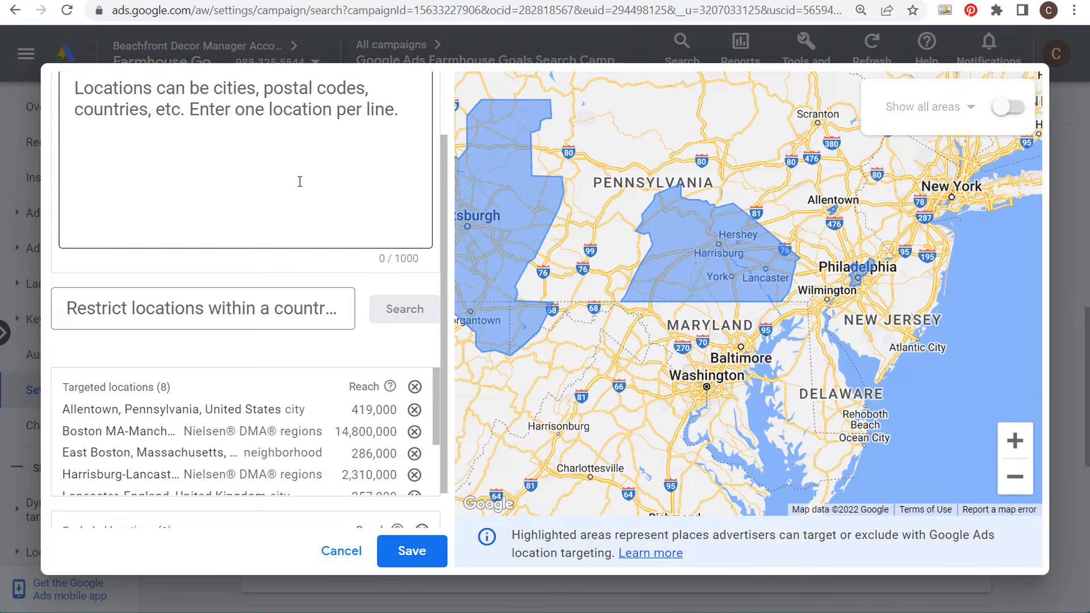
pyautogui.click(282, 163)
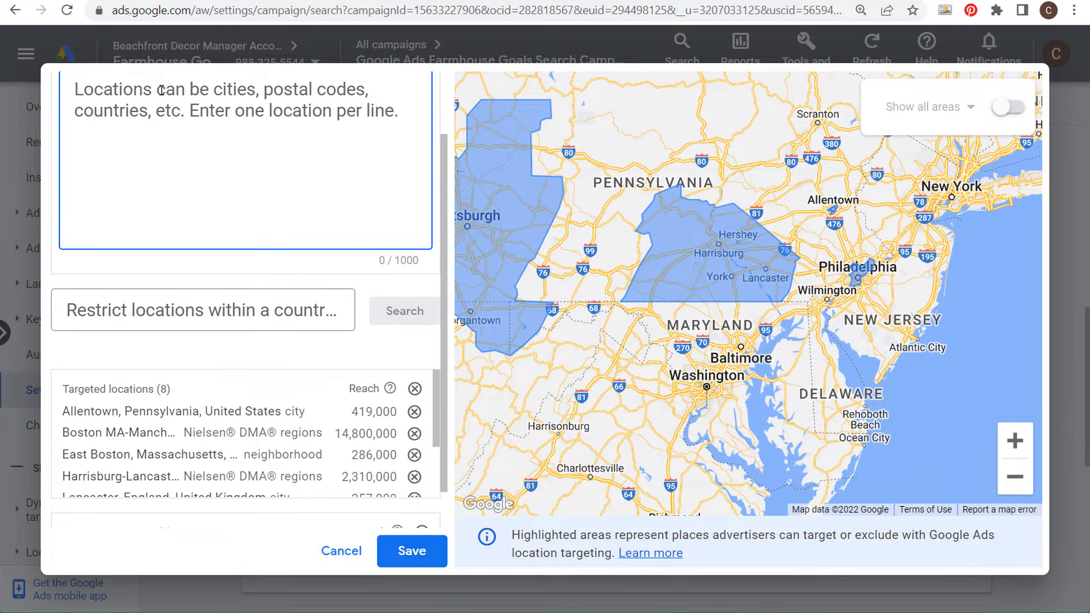
pyautogui.moveTo(491, 266); pyautogui.dragTo(616, 213)
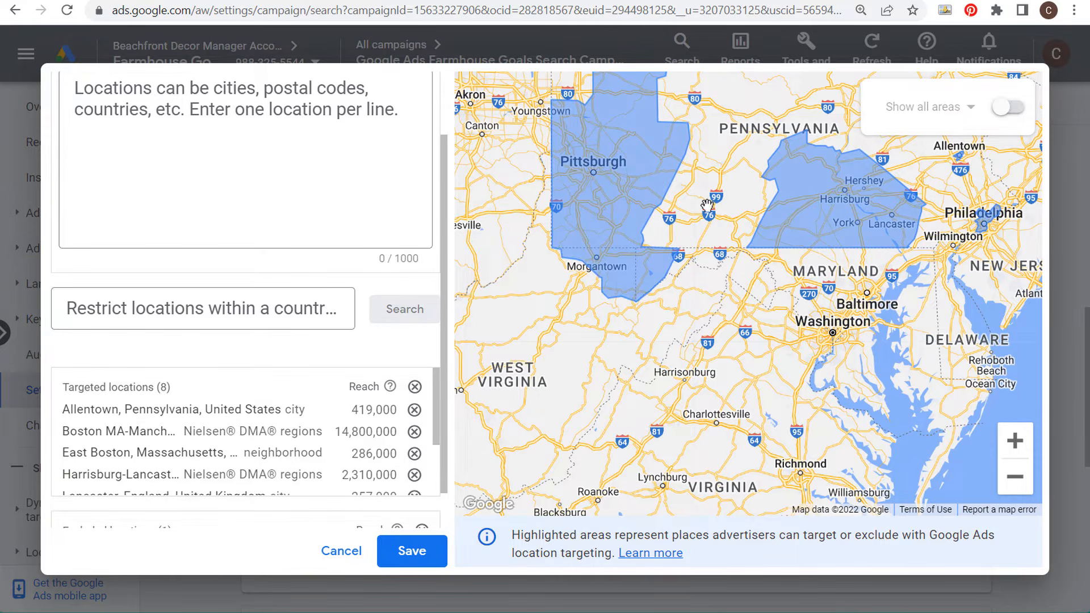
pyautogui.moveTo(712, 184); pyautogui.dragTo(723, 254)
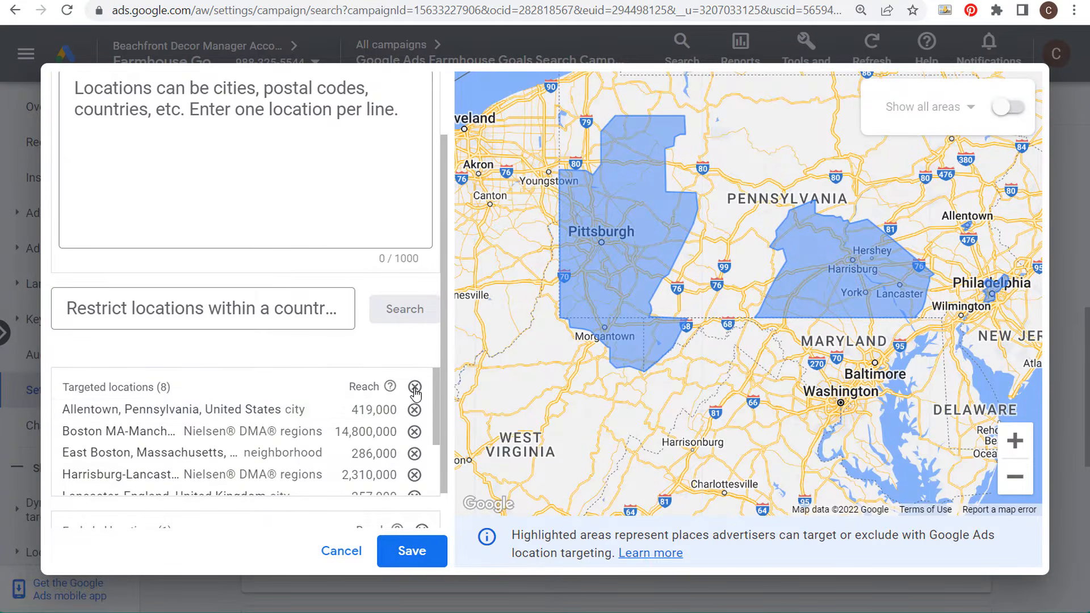
# Step: Remove all targeted locations from the list
pyautogui.click(415, 386)
pyautogui.scroll(2, 335, 296)
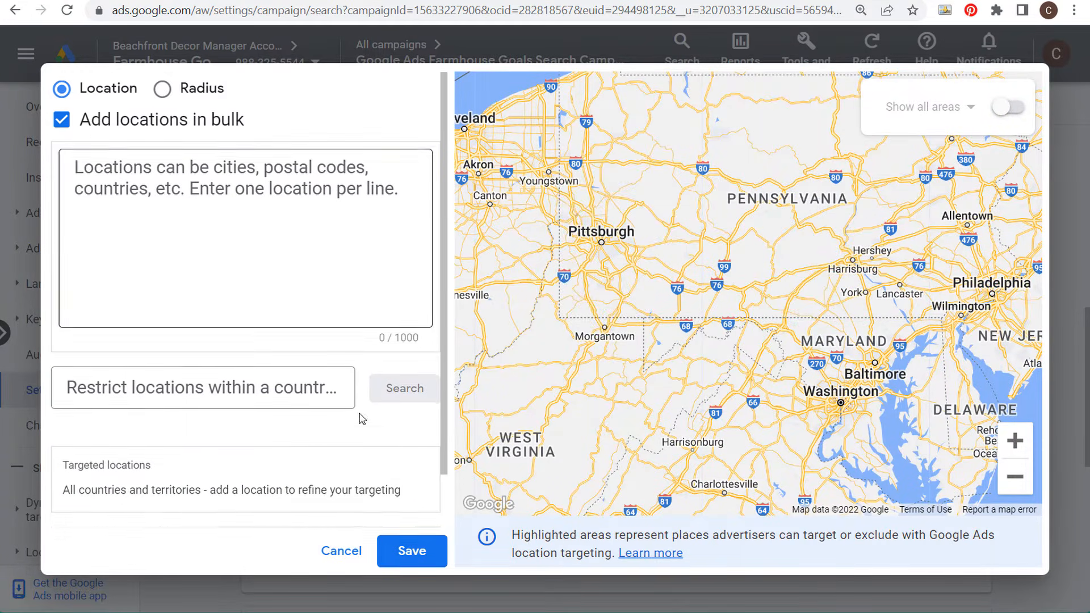
# Step: Switch to radius targeting, set the radius to 40 mi, and pin-target a circle around Pittsburgh
pyautogui.click(162, 91)
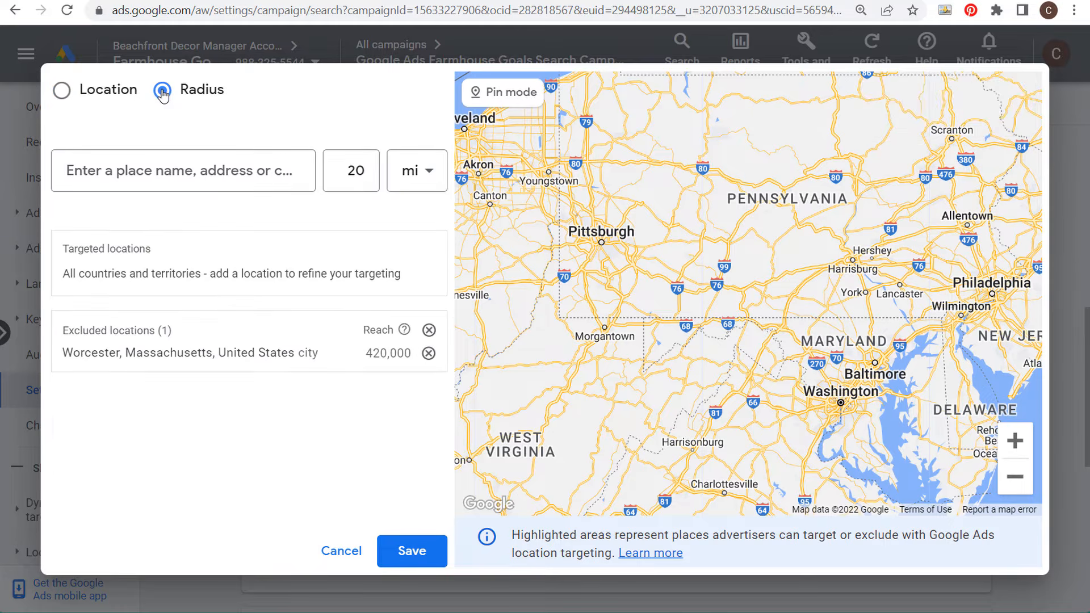
pyautogui.doubleClick(341, 173)
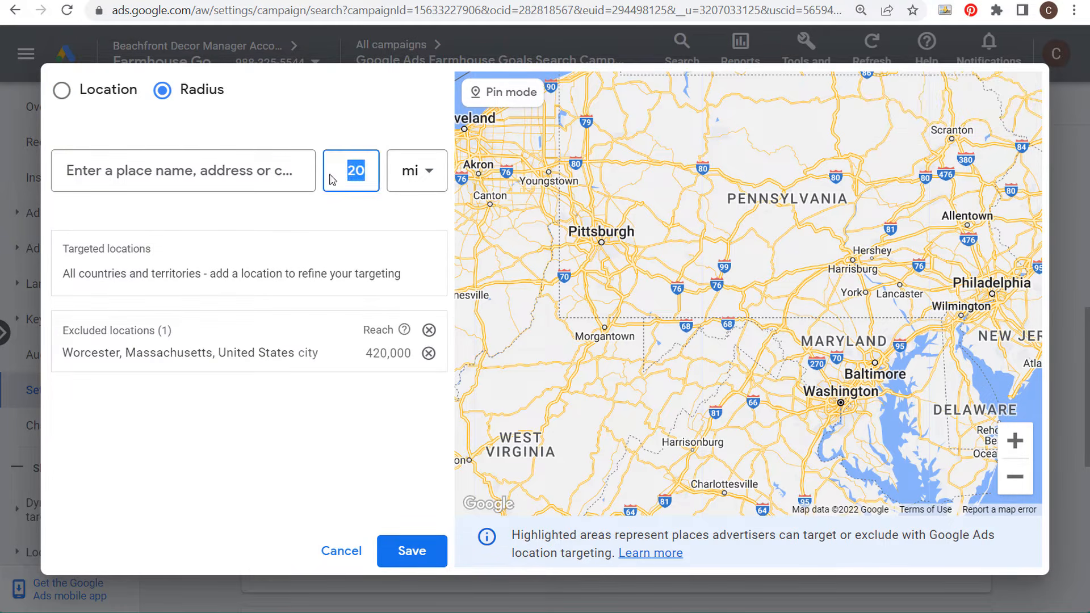
pyautogui.write('40')
pyautogui.click(339, 123)
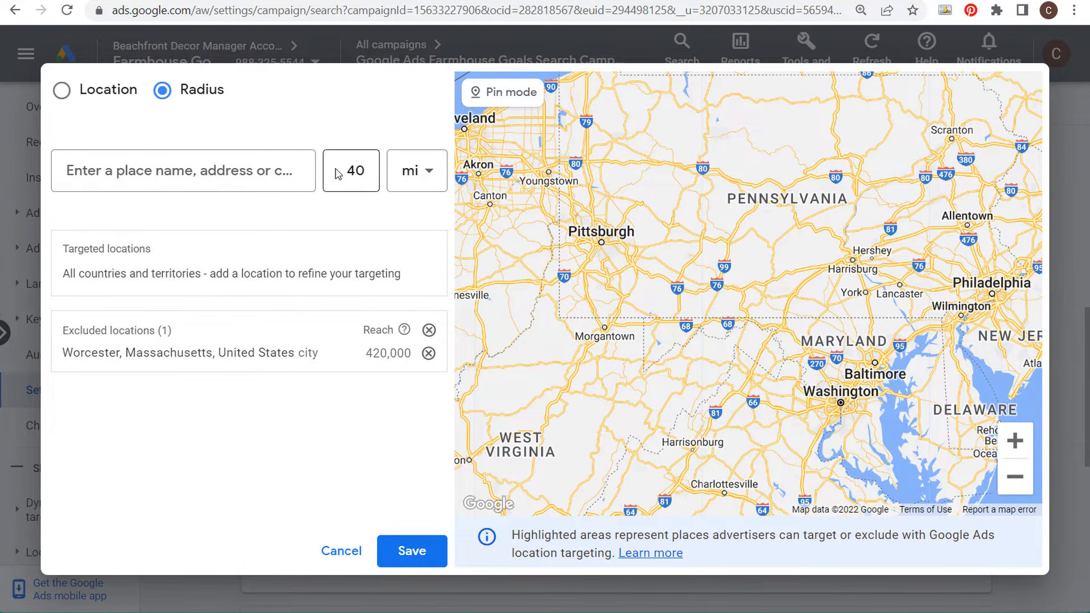
pyautogui.click(510, 102)
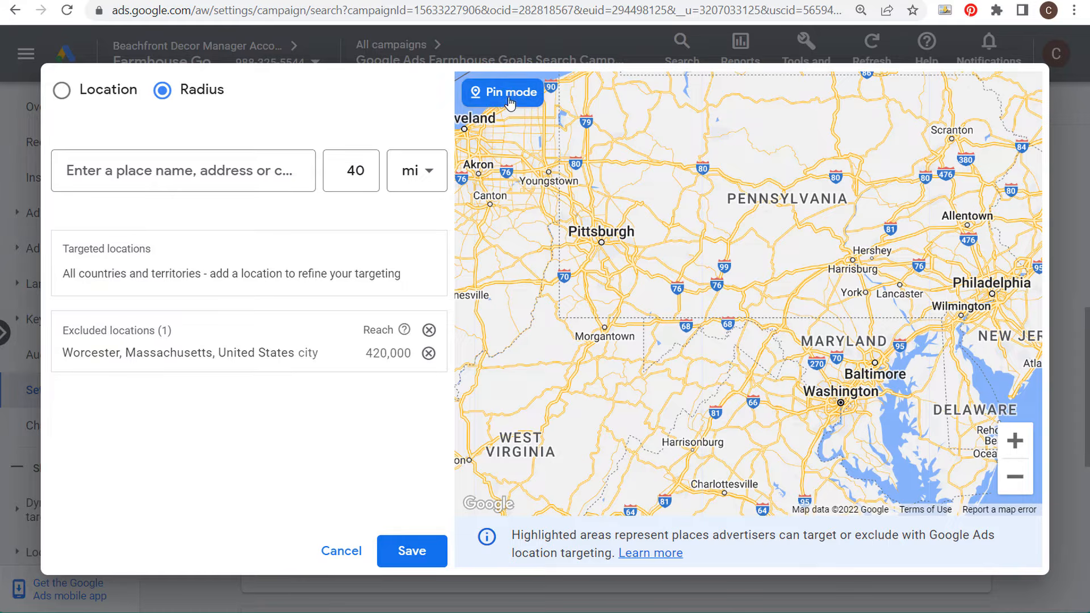
pyautogui.click(601, 243)
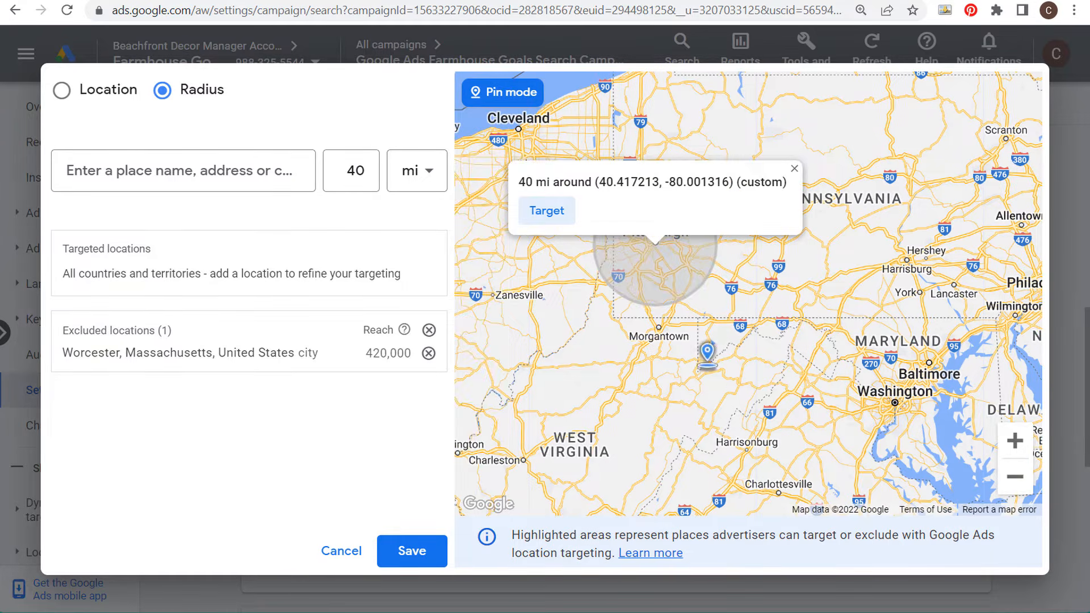
pyautogui.click(535, 211)
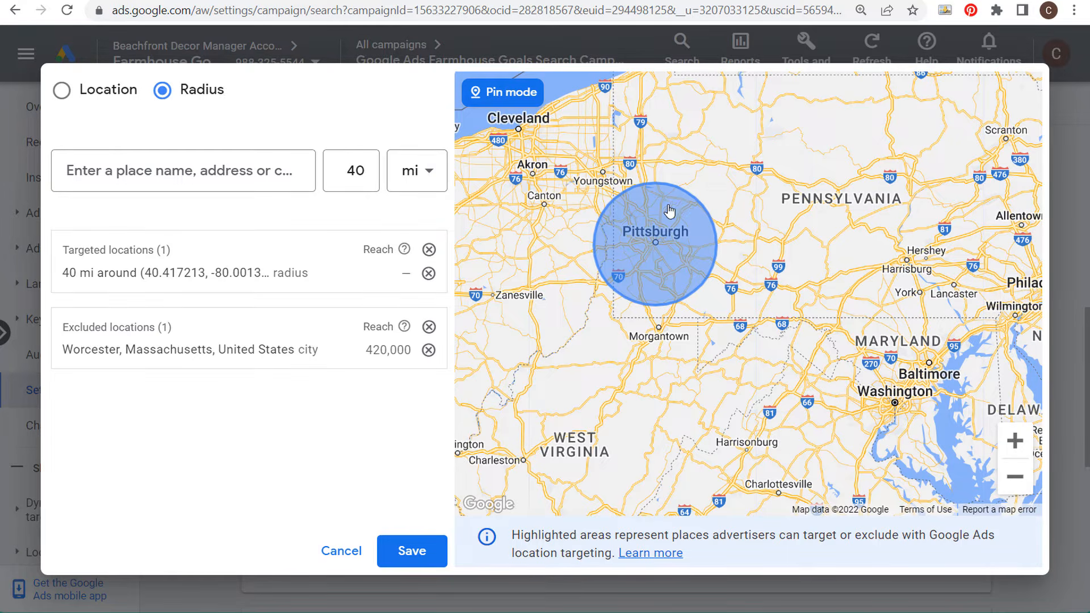
# Step: Set the radius to 60 mi and pin-target a circle around Washington
pyautogui.click(358, 171)
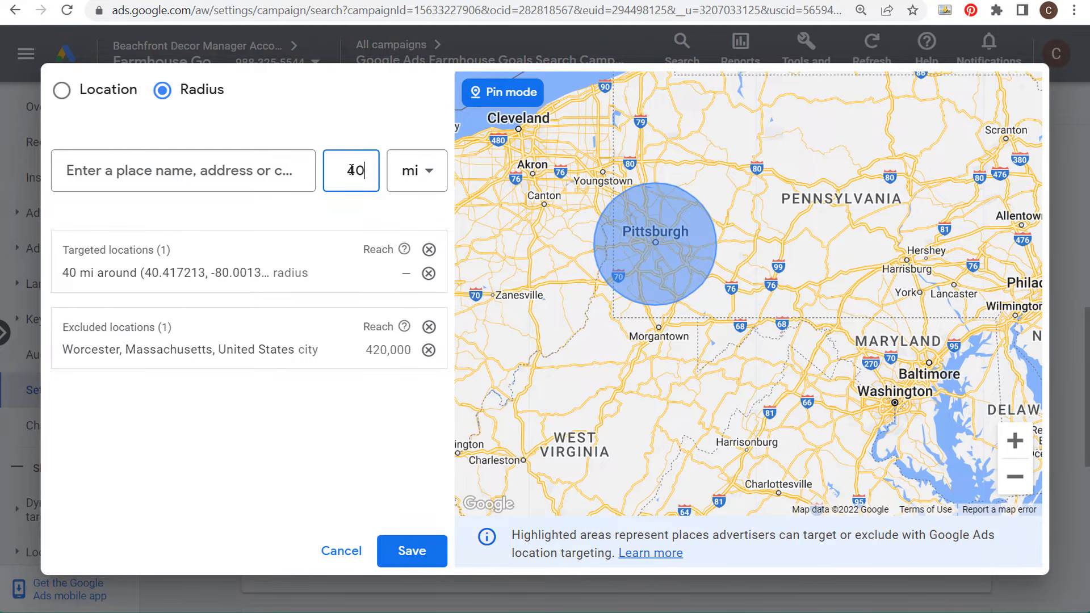
pyautogui.doubleClick(356, 169)
pyautogui.write('6')
pyautogui.click(896, 400)
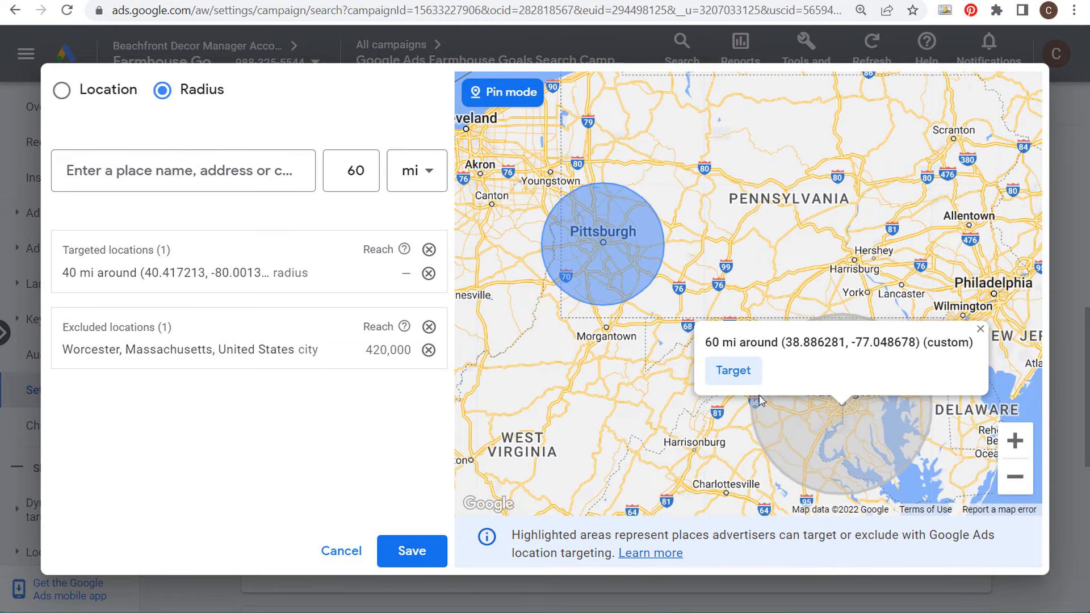
pyautogui.click(744, 372)
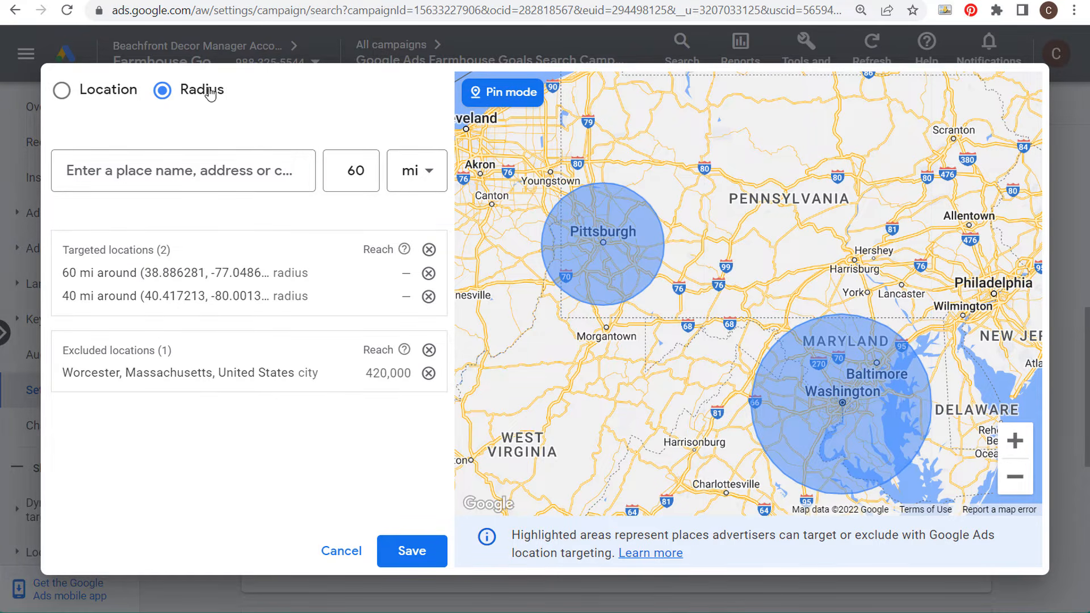
pyautogui.scroll(-3, 689, 337)
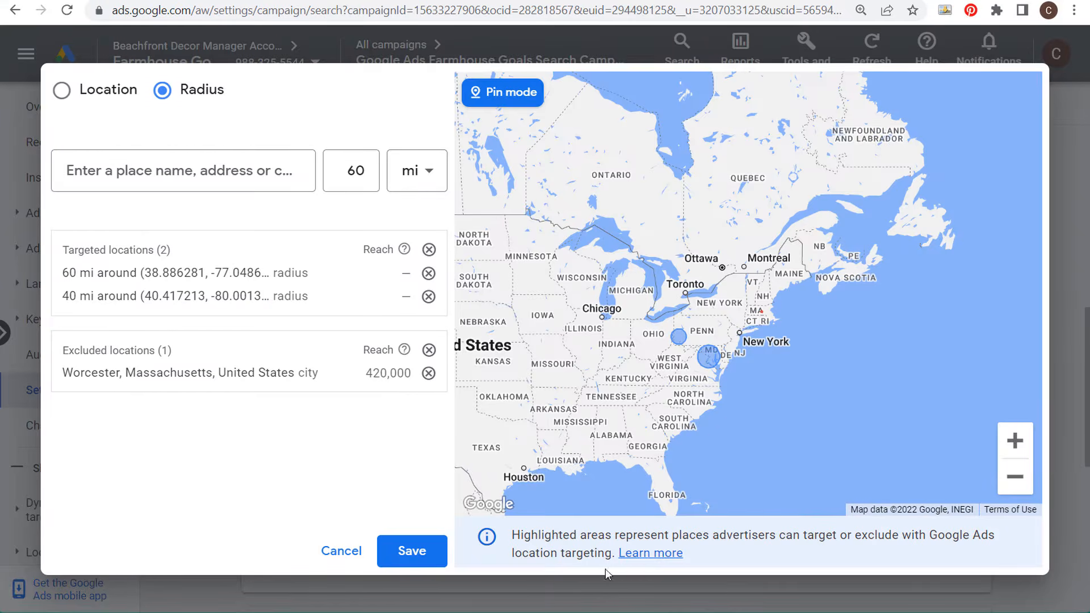
# Step: Close the location dialog without saving and open the campaign's Locations report page
pyautogui.click(350, 552)
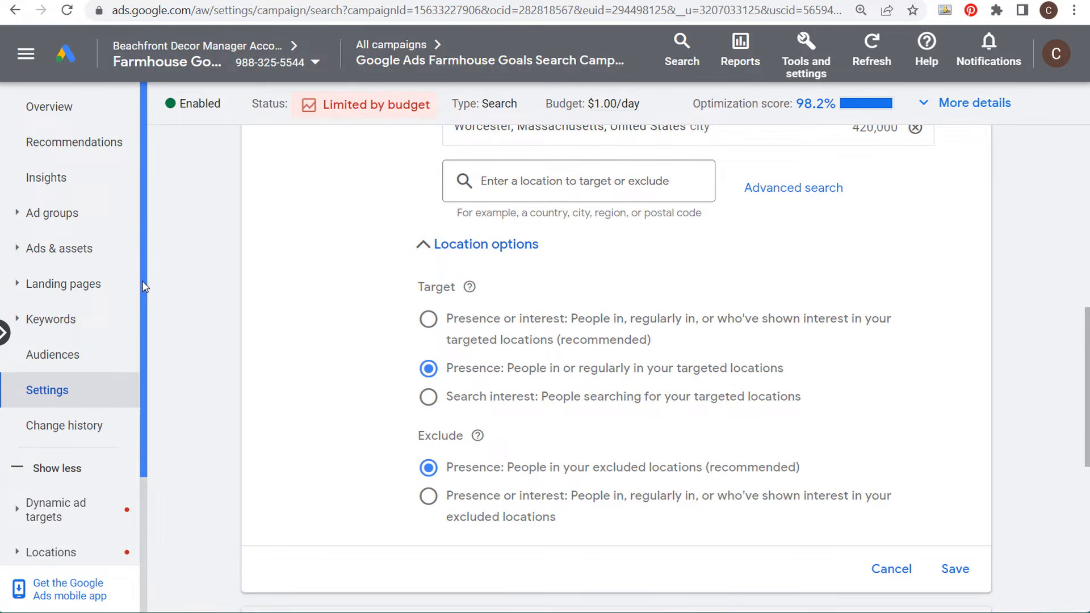
pyautogui.moveTo(142, 285); pyautogui.dragTo(161, 419)
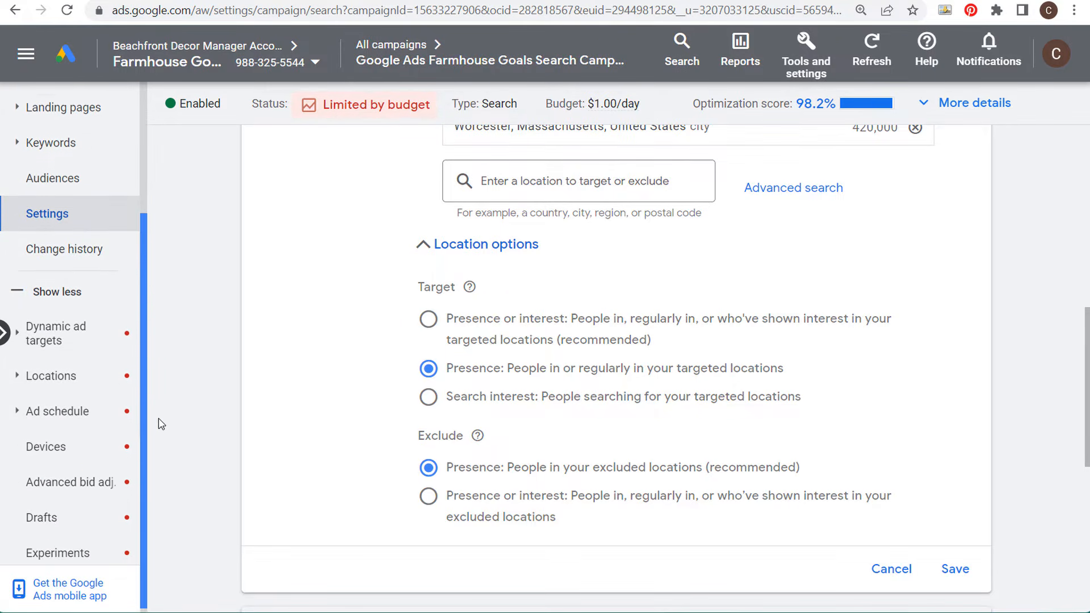
pyautogui.click(13, 285)
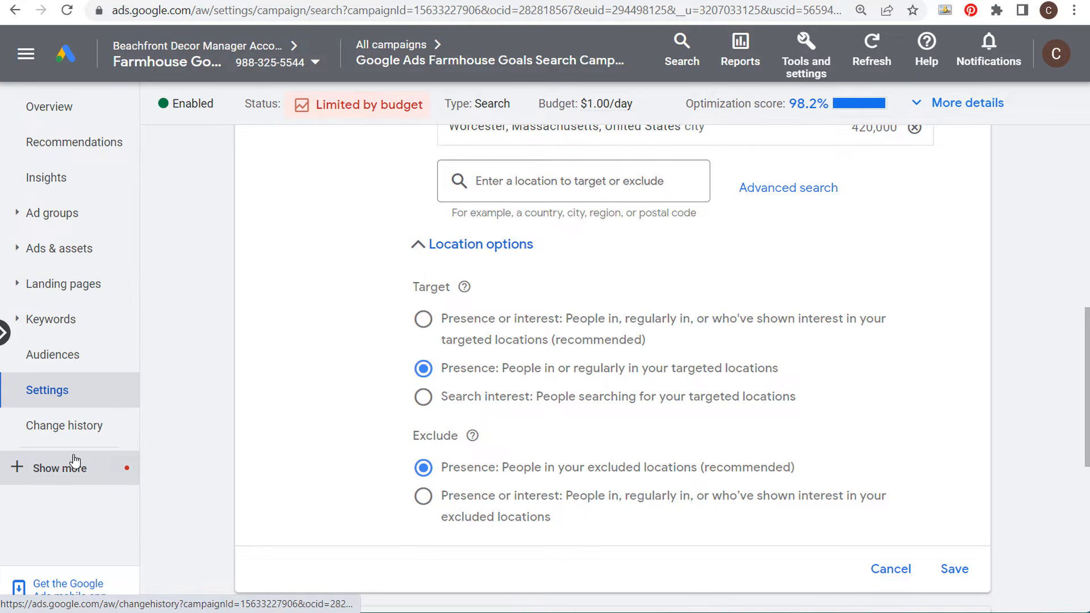
pyautogui.click(20, 469)
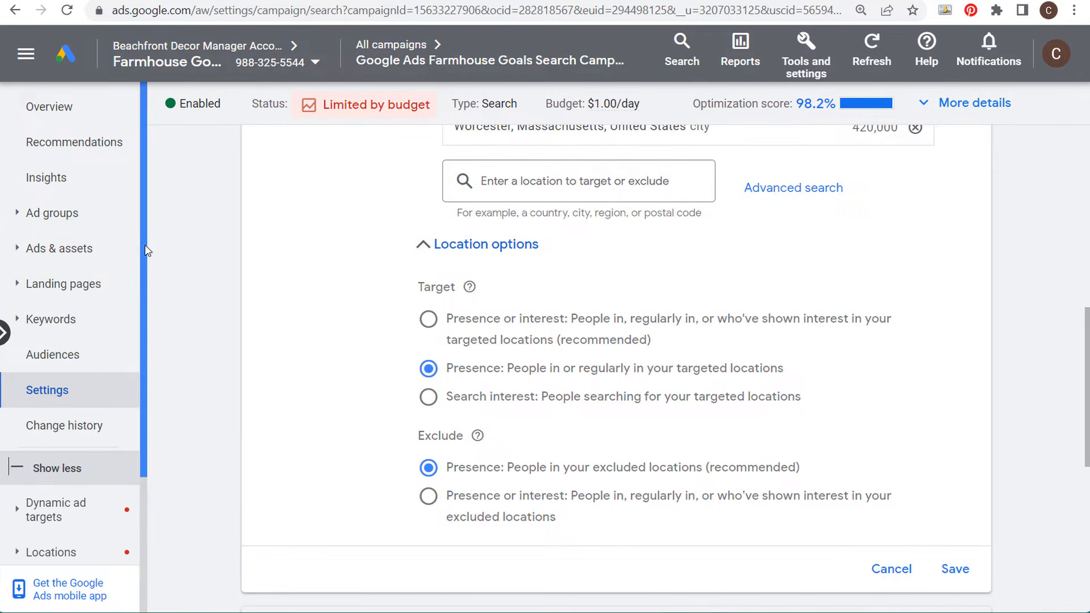
pyautogui.moveTo(146, 248); pyautogui.dragTo(137, 487)
pyautogui.click(66, 375)
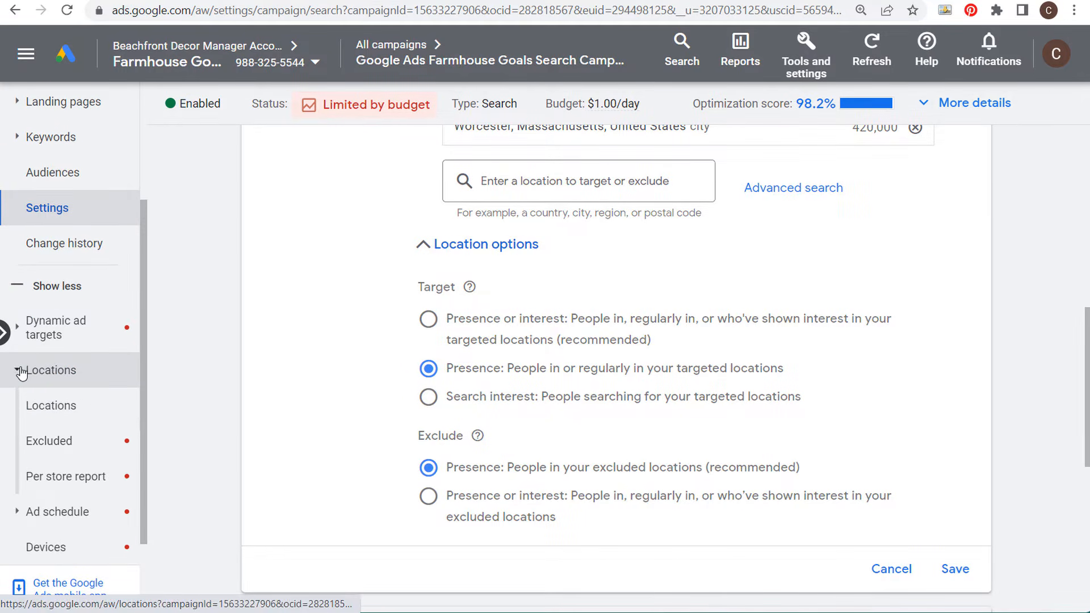
pyautogui.click(62, 406)
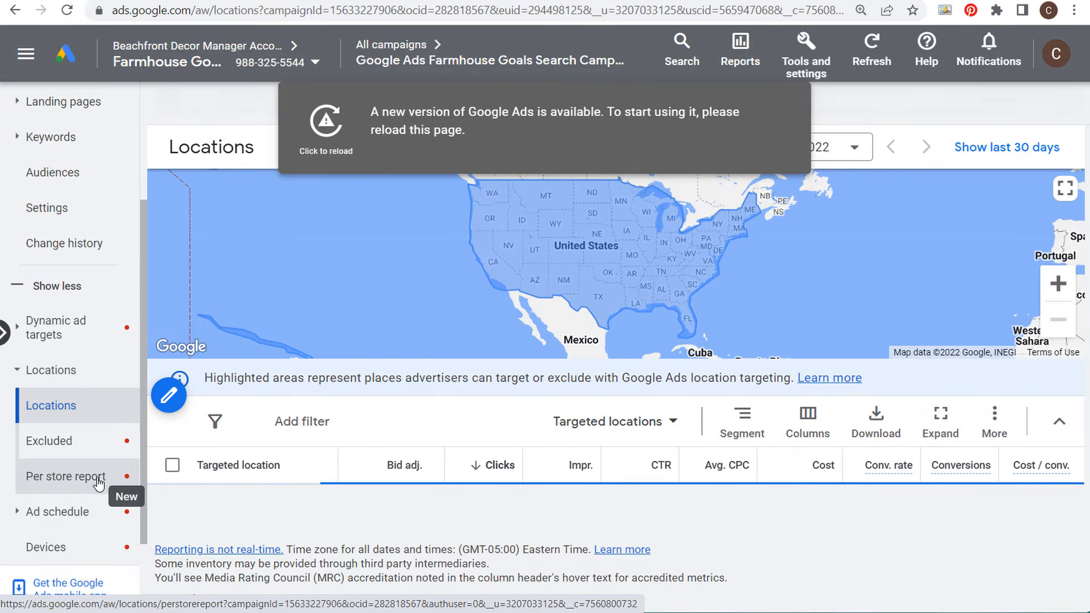
pyautogui.click(334, 127)
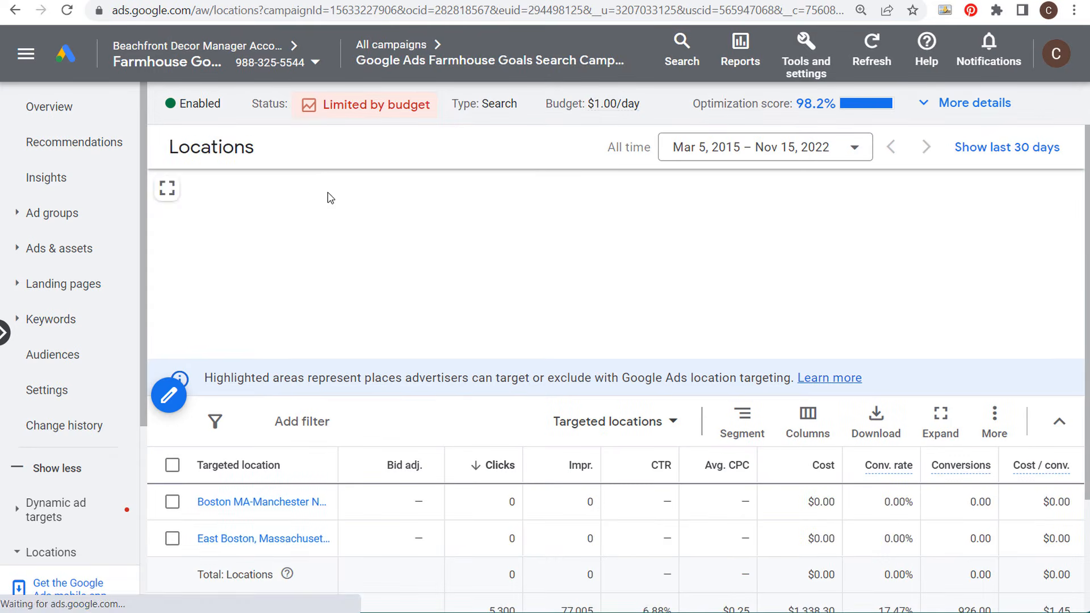
# Step: Switch the Locations report from targeted to matched locations
pyautogui.scroll(-2, 382, 380)
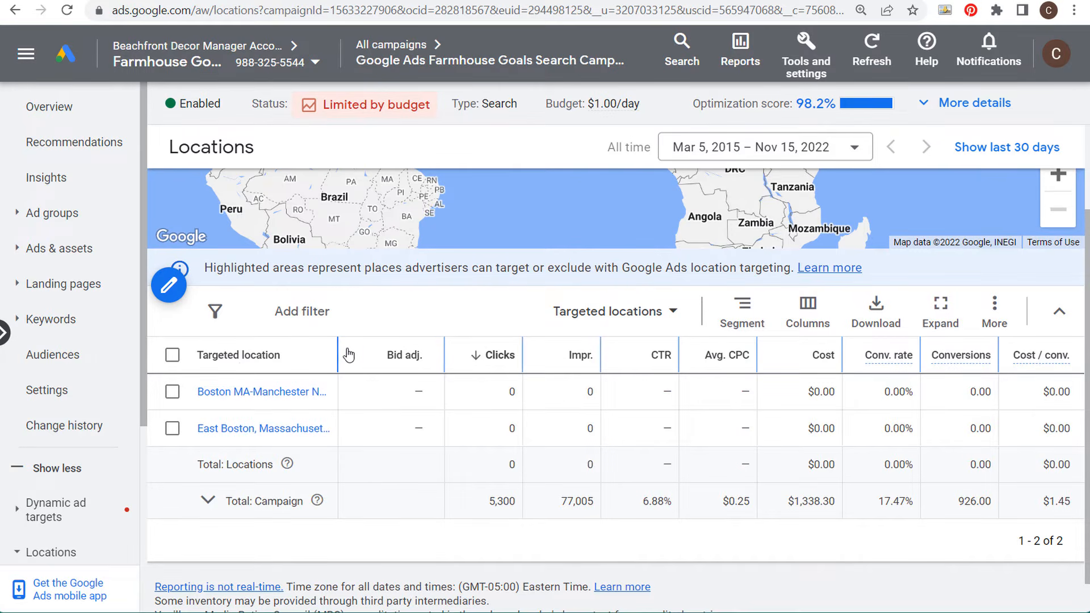
pyautogui.scroll(2, 462, 418)
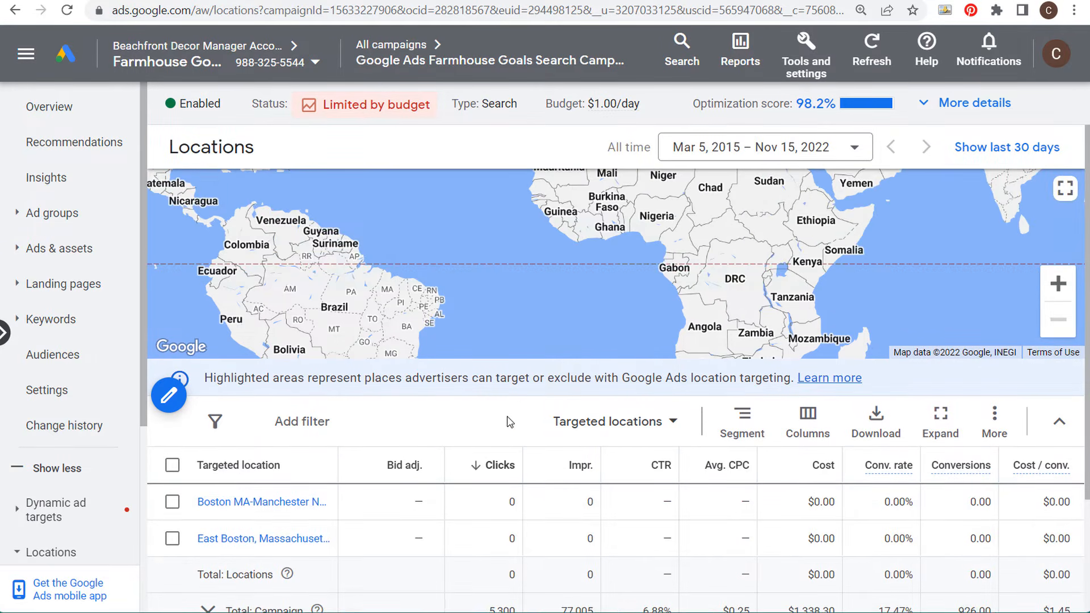
pyautogui.scroll(-2, 480, 442)
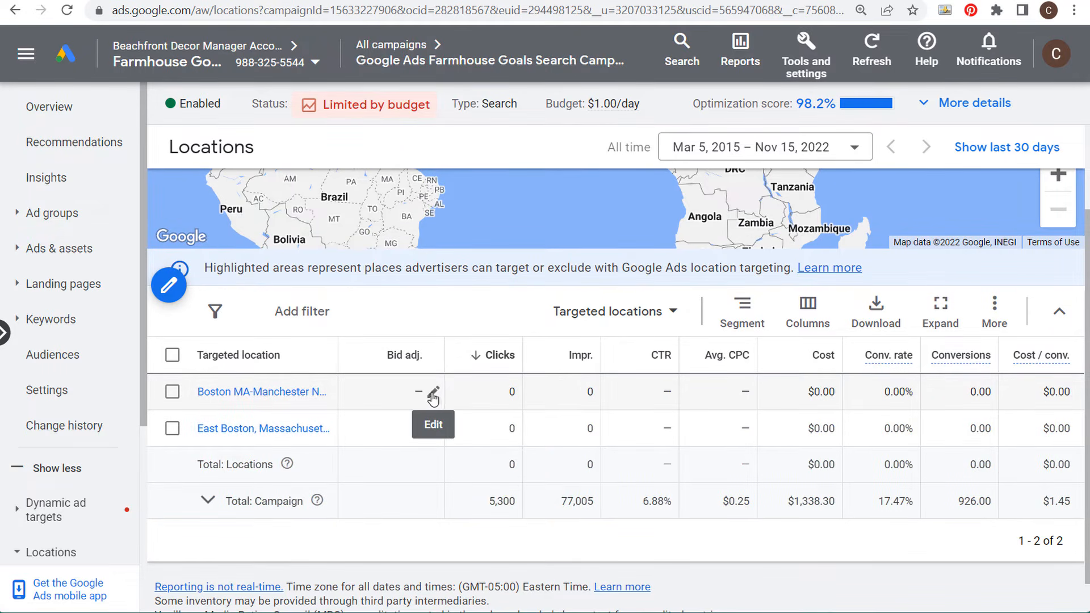
pyautogui.click(607, 318)
pyautogui.click(637, 398)
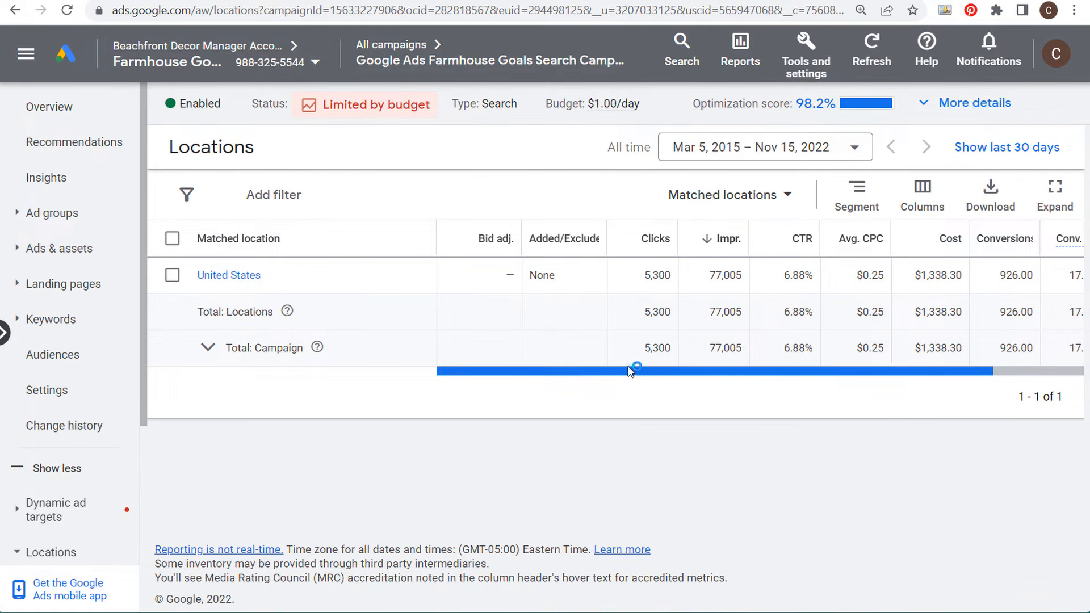
# Step: Narrow the United States matched location down by States
pyautogui.click(225, 278)
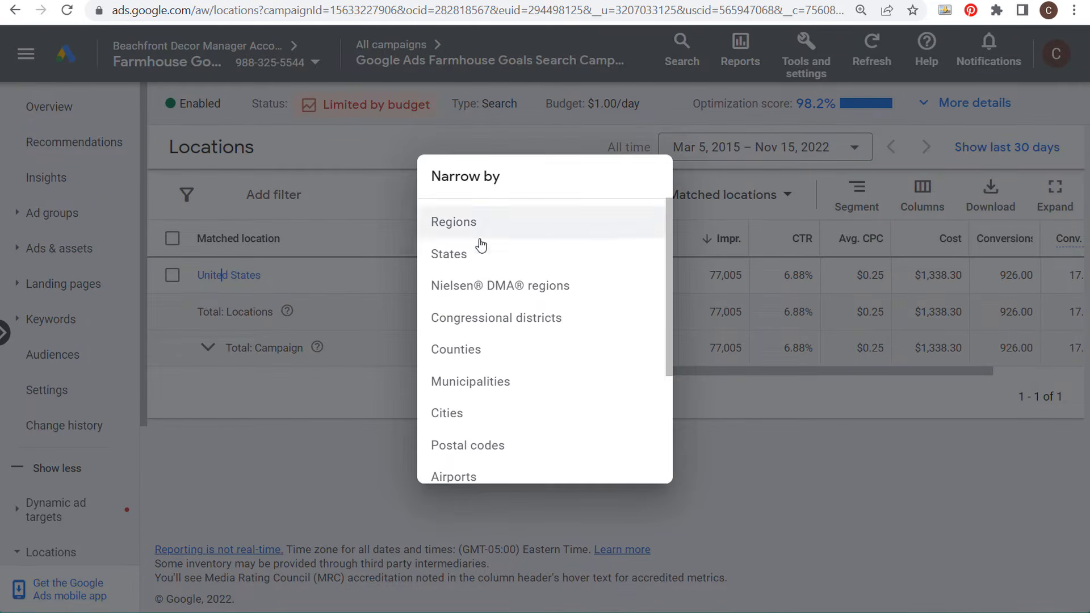
pyautogui.moveTo(671, 215); pyautogui.dragTo(659, 359)
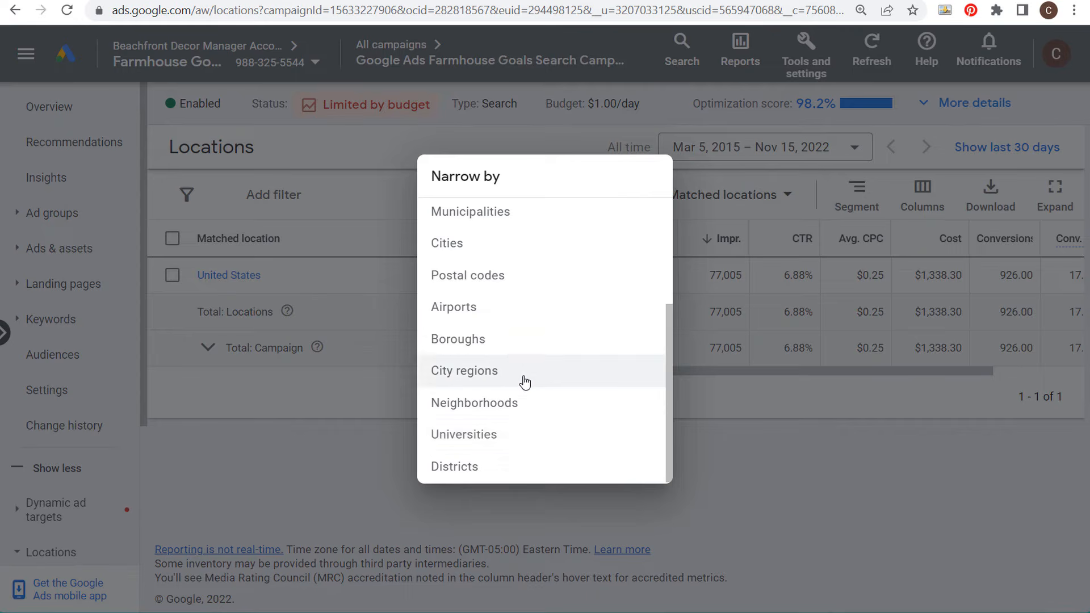
pyautogui.scroll(1, 523, 380)
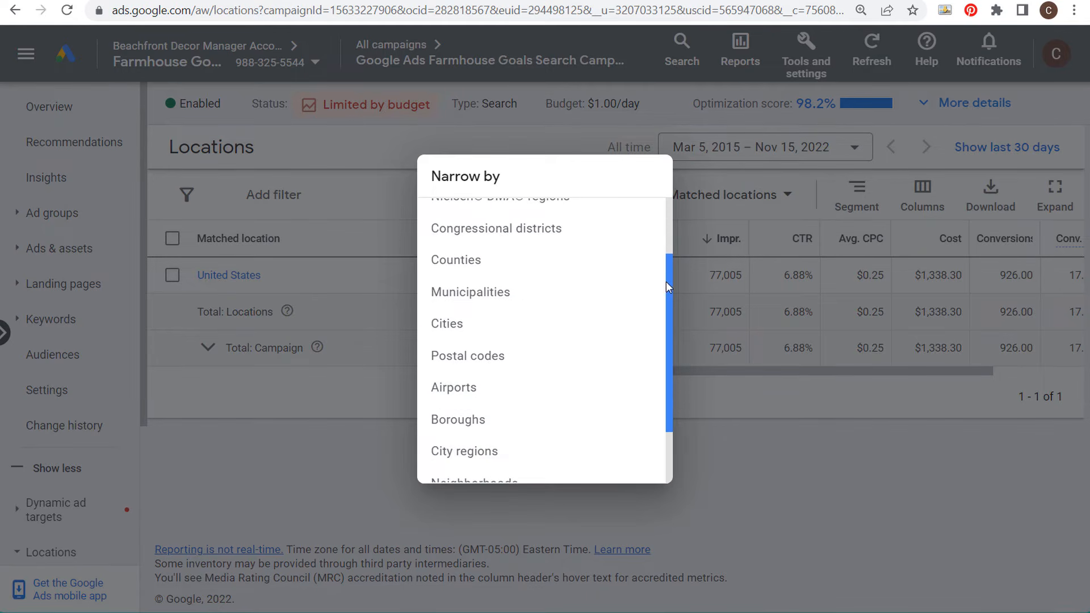
pyautogui.moveTo(666, 282); pyautogui.dragTo(672, 212)
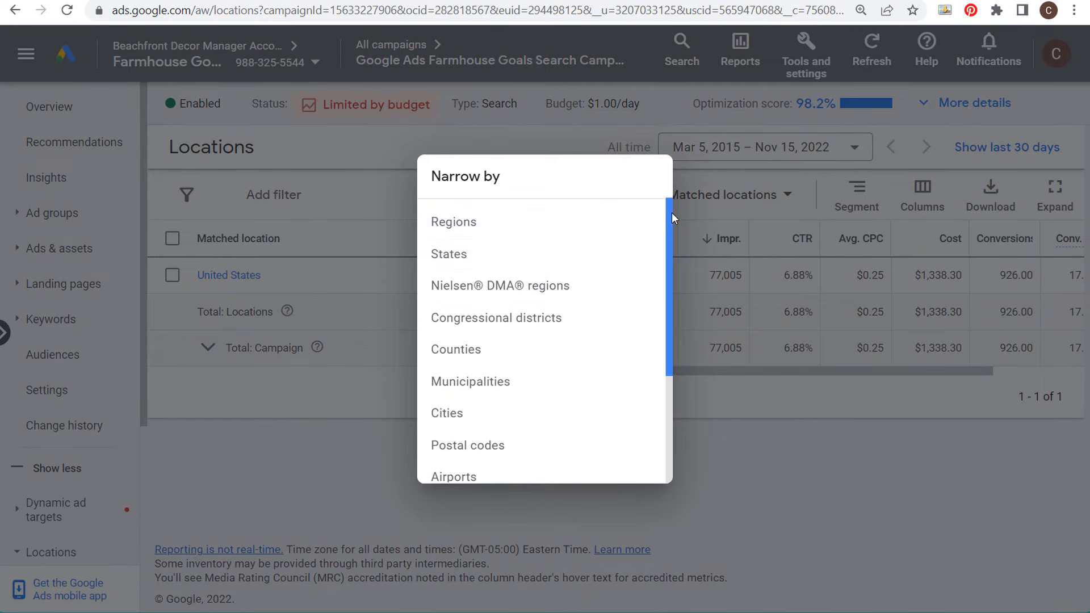
pyautogui.click(500, 265)
# Step: Review the performance of the matched states in the list
pyautogui.moveTo(517, 315)
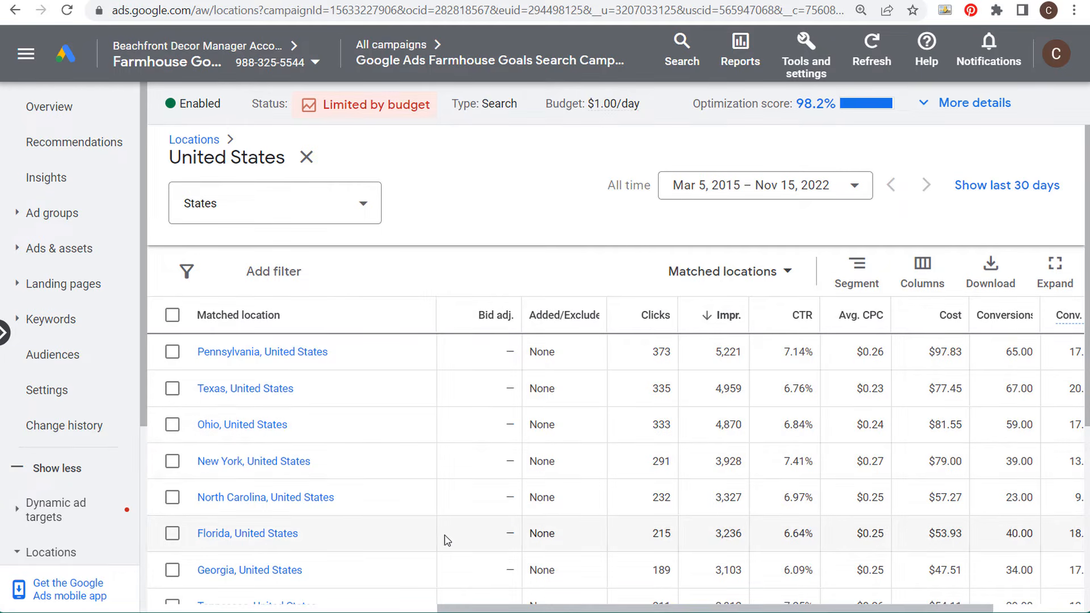
pyautogui.scroll(-2, 632, 414)
pyautogui.scroll(-2, 389, 420)
pyautogui.scroll(2, 385, 401)
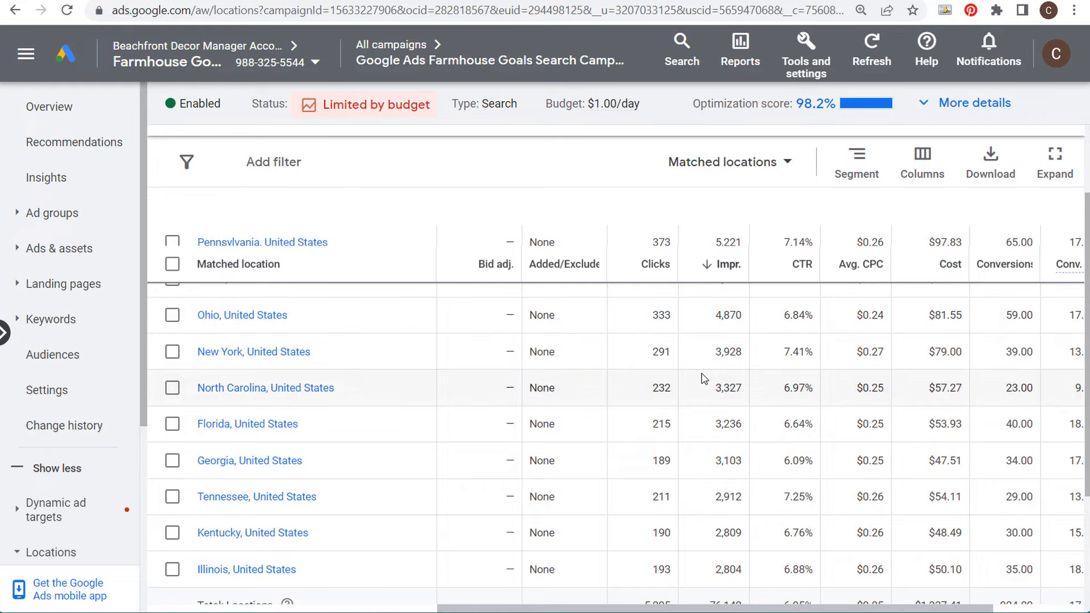
pyautogui.scroll(2, 391, 420)
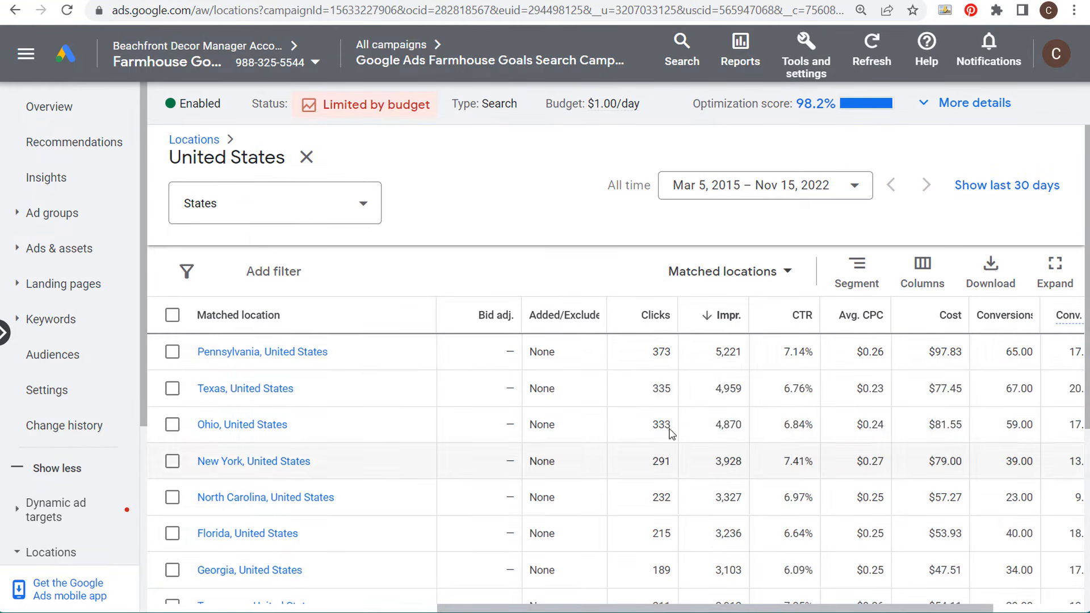
pyautogui.scroll(-4, 733, 352)
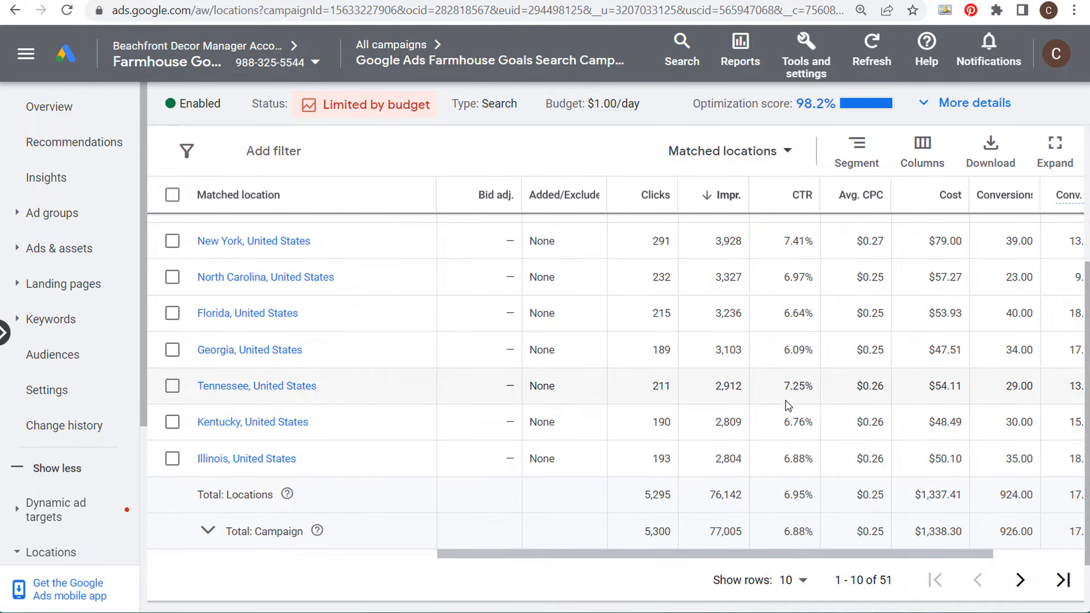
pyautogui.scroll(2, 788, 409)
pyautogui.scroll(2, 398, 432)
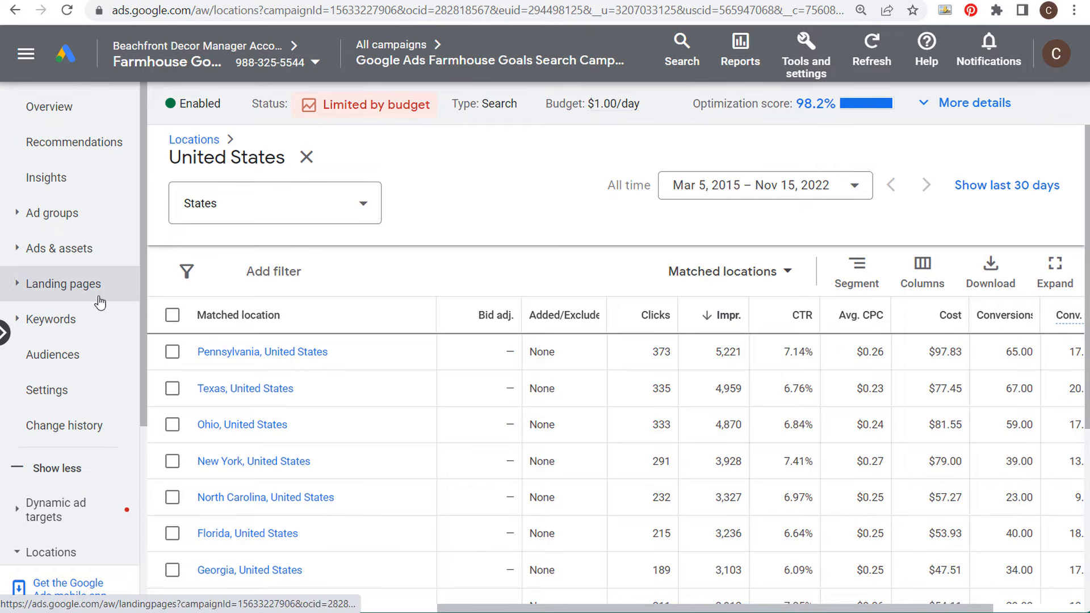
# Step: Toggle the report between targeted locations and matched locations
pyautogui.click(746, 273)
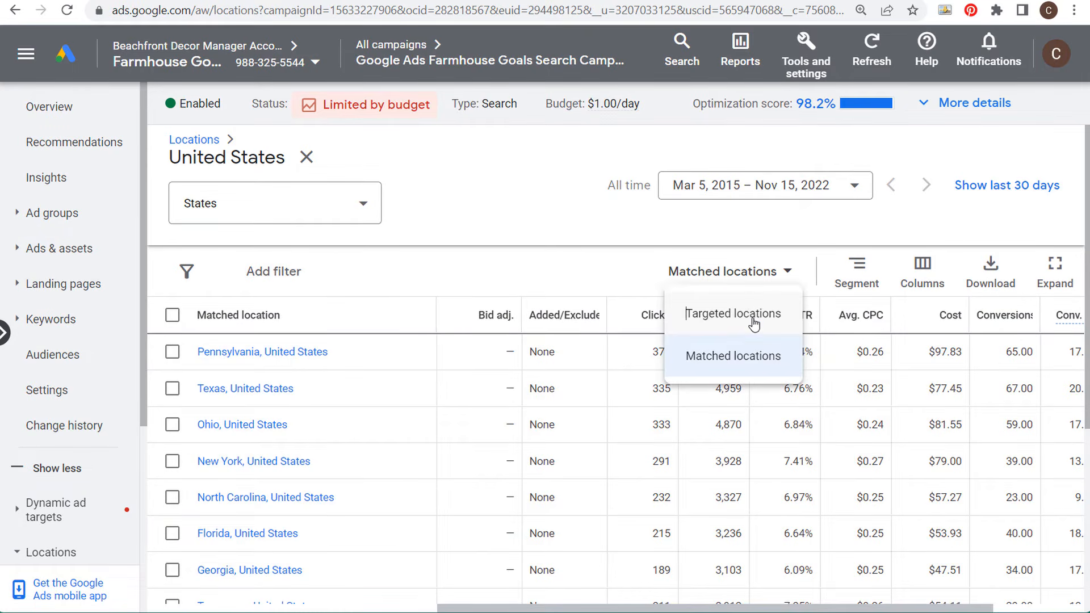
pyautogui.click(751, 314)
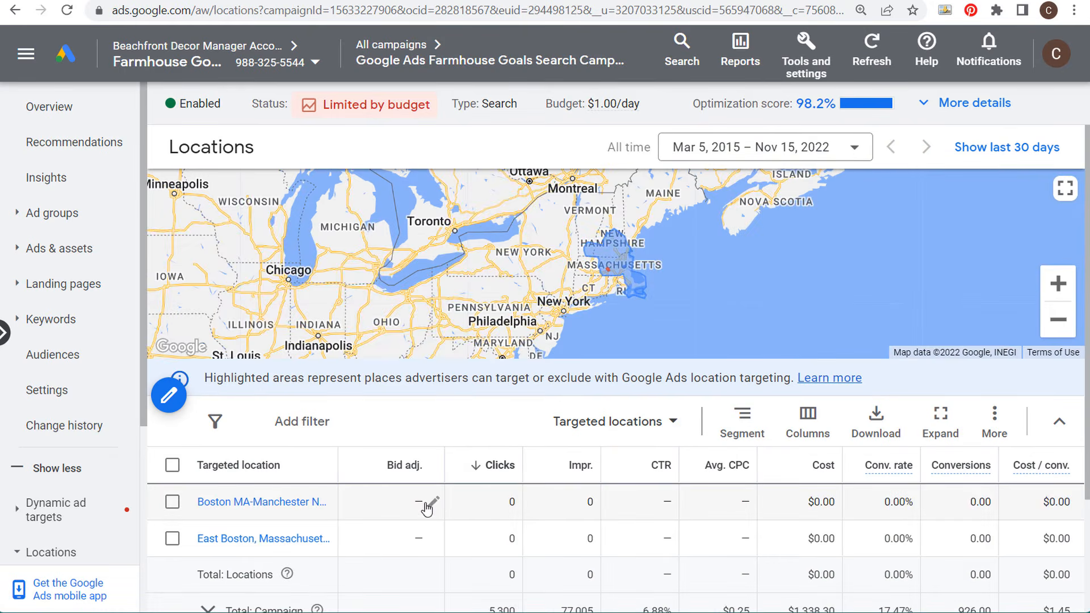
pyautogui.click(619, 420)
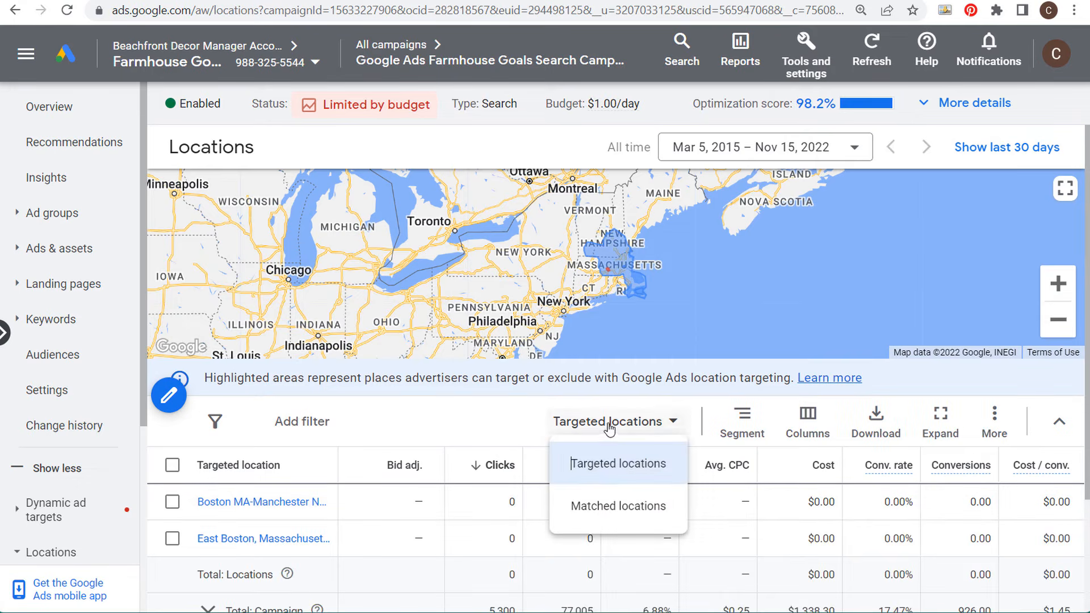
pyautogui.click(608, 504)
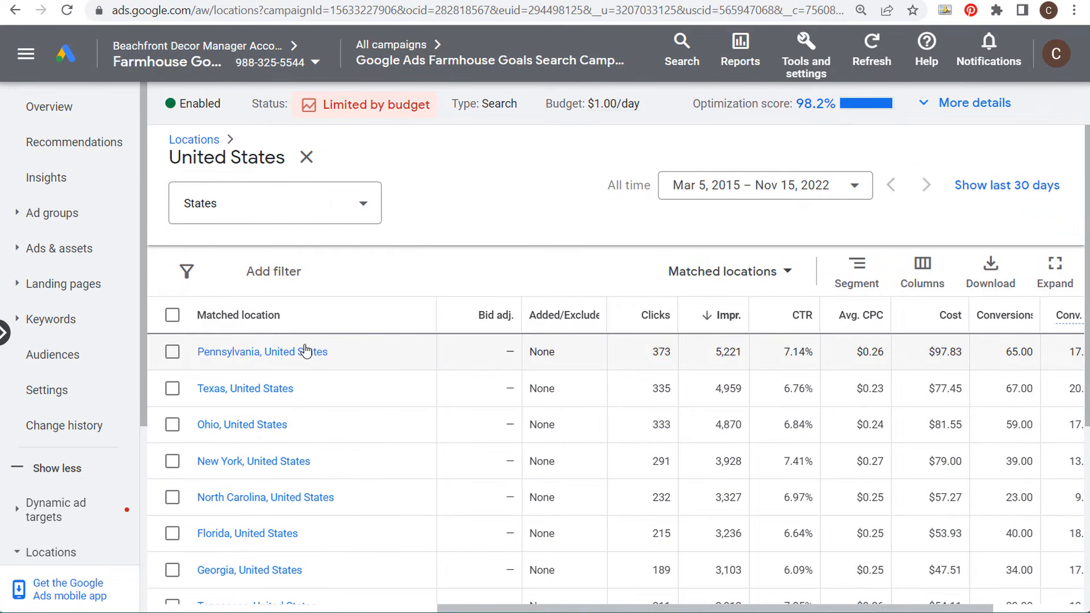
# Step: Drill into Pennsylvania's matched locations by Cities and review the city list
pyautogui.click(263, 352)
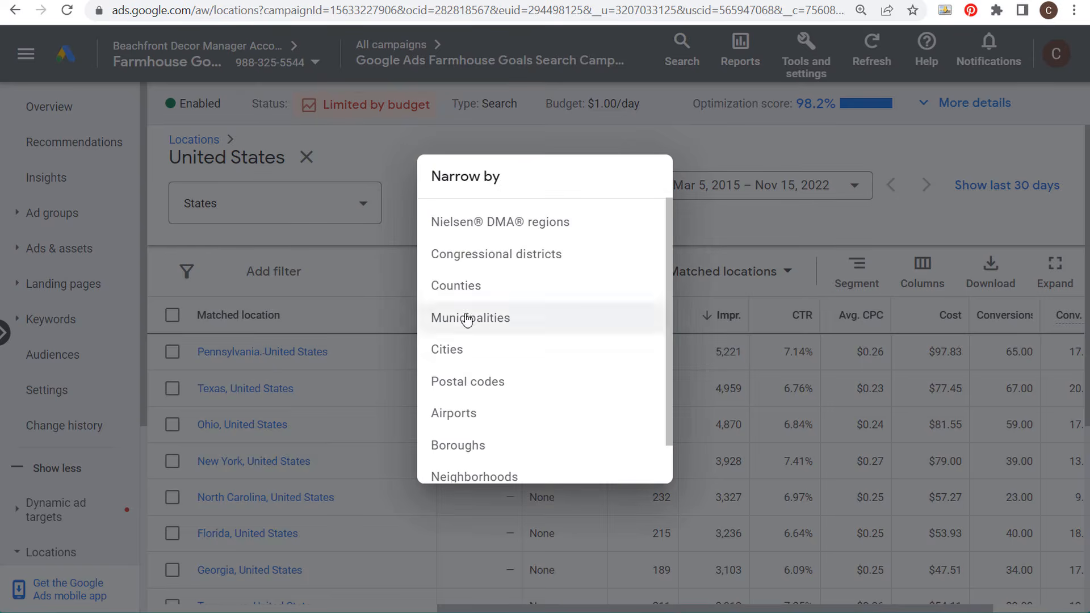
pyautogui.click(476, 354)
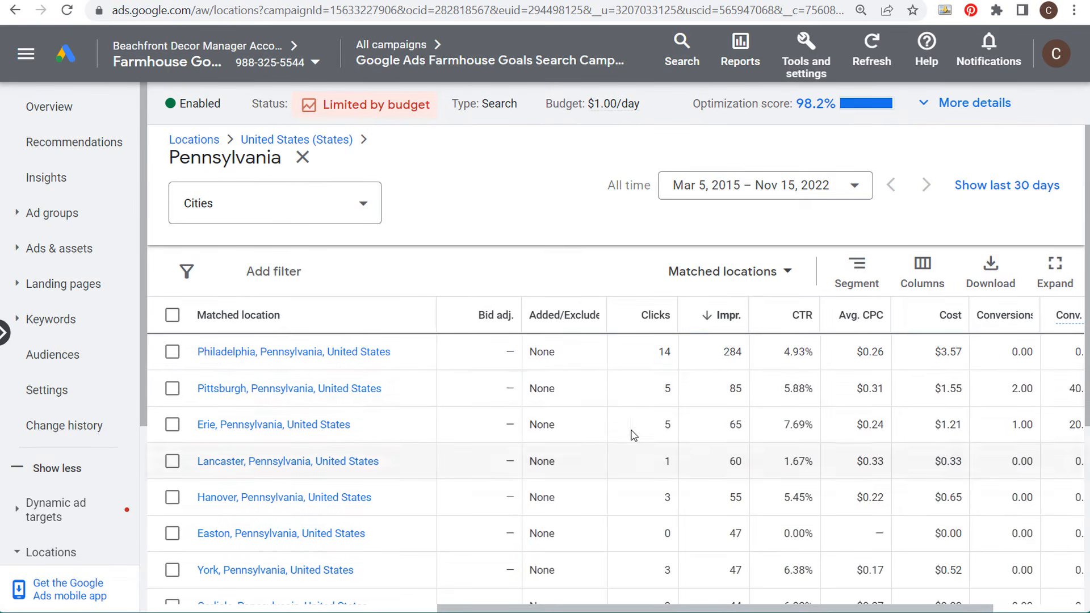
pyautogui.scroll(-2, 679, 329)
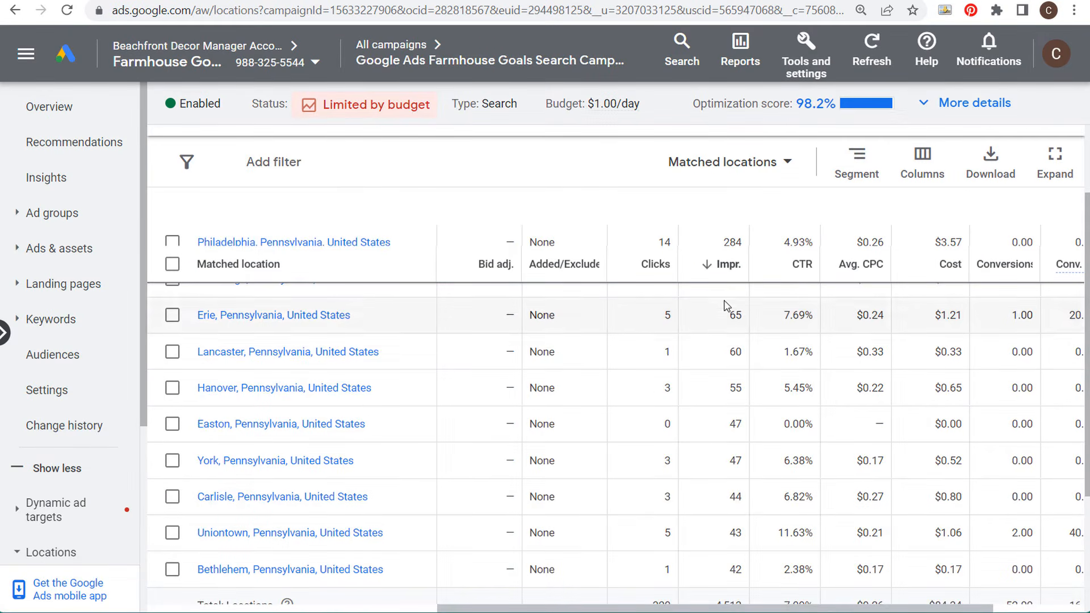
pyautogui.scroll(2, 740, 431)
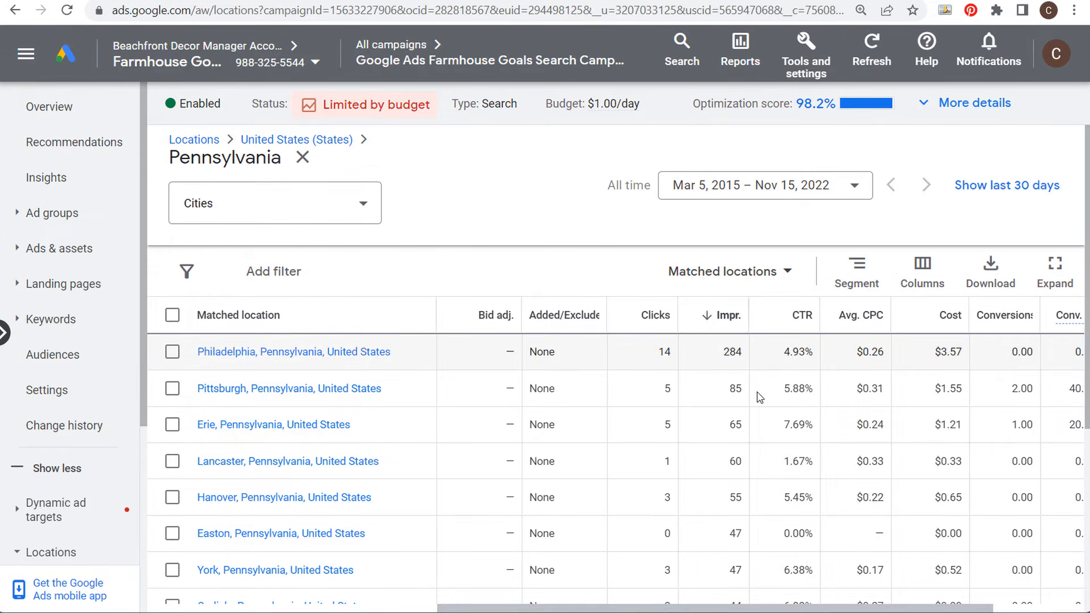
pyautogui.scroll(-2, 732, 352)
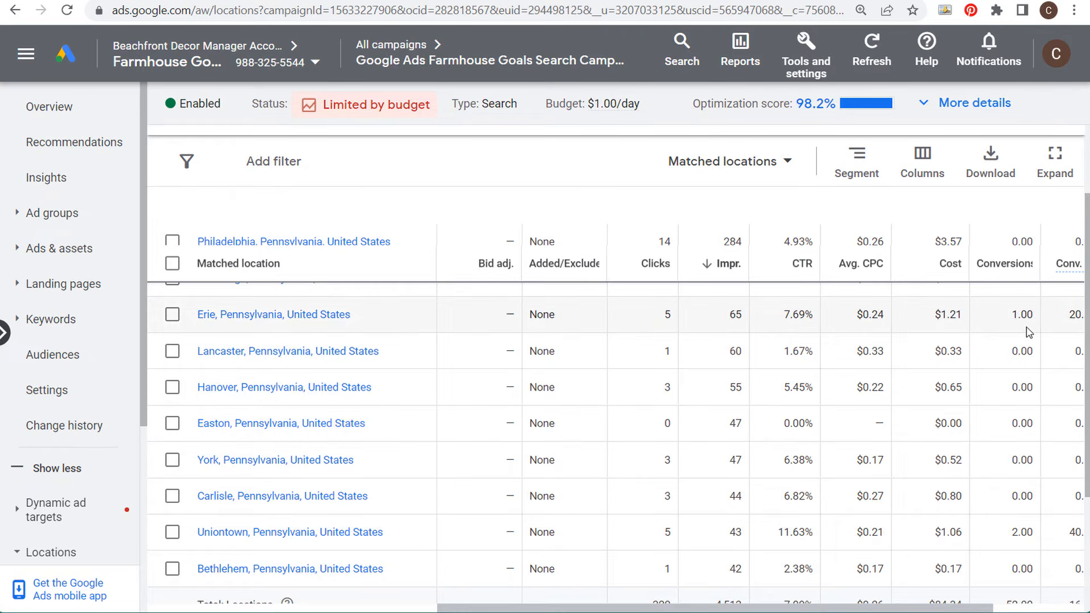
pyautogui.scroll(2, 596, 300)
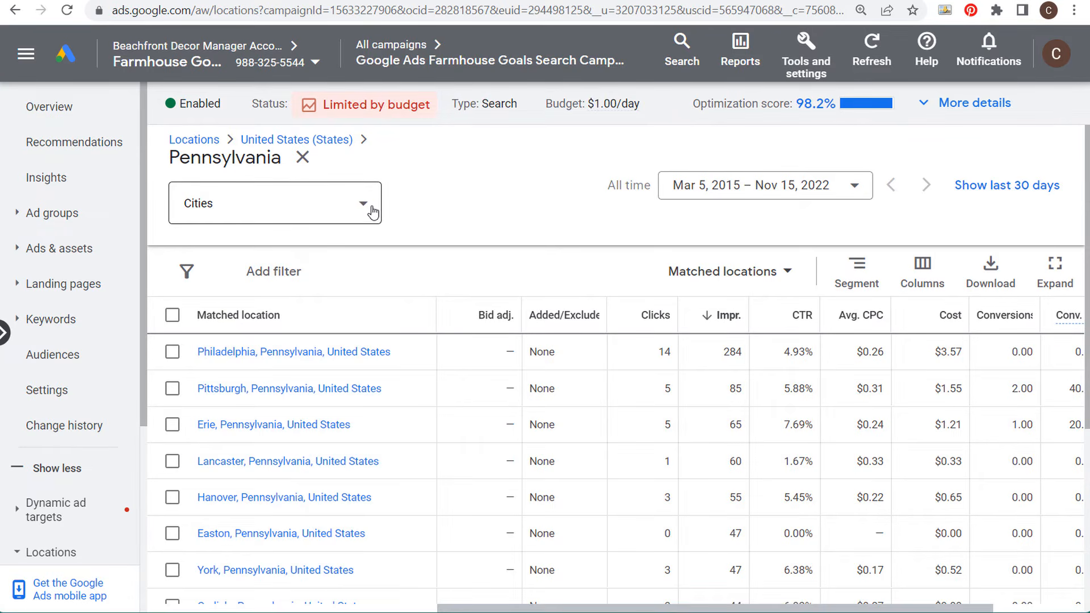
pyautogui.click(745, 274)
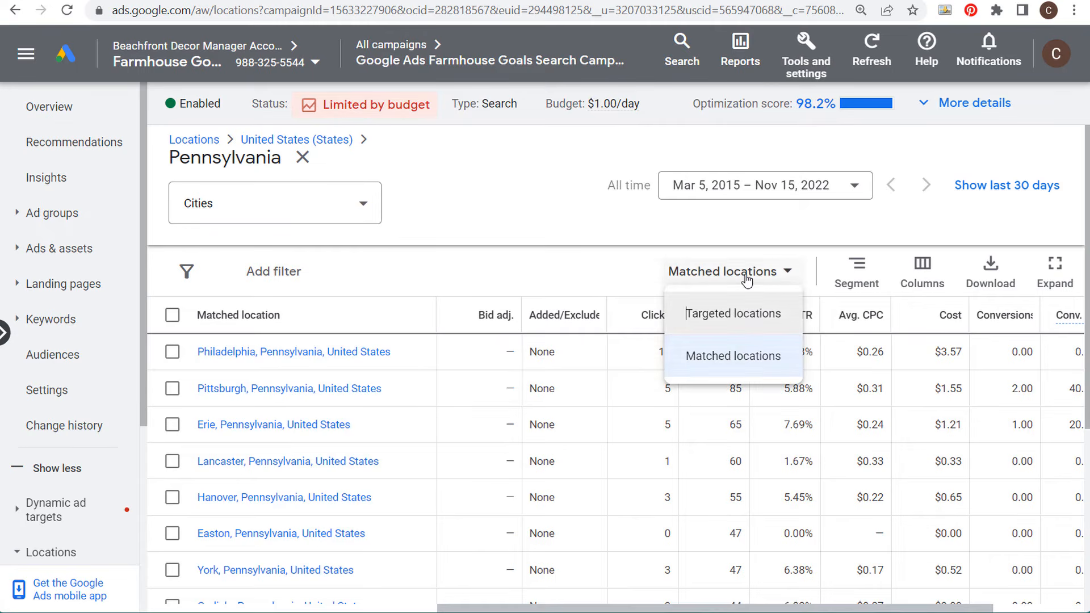
pyautogui.click(742, 362)
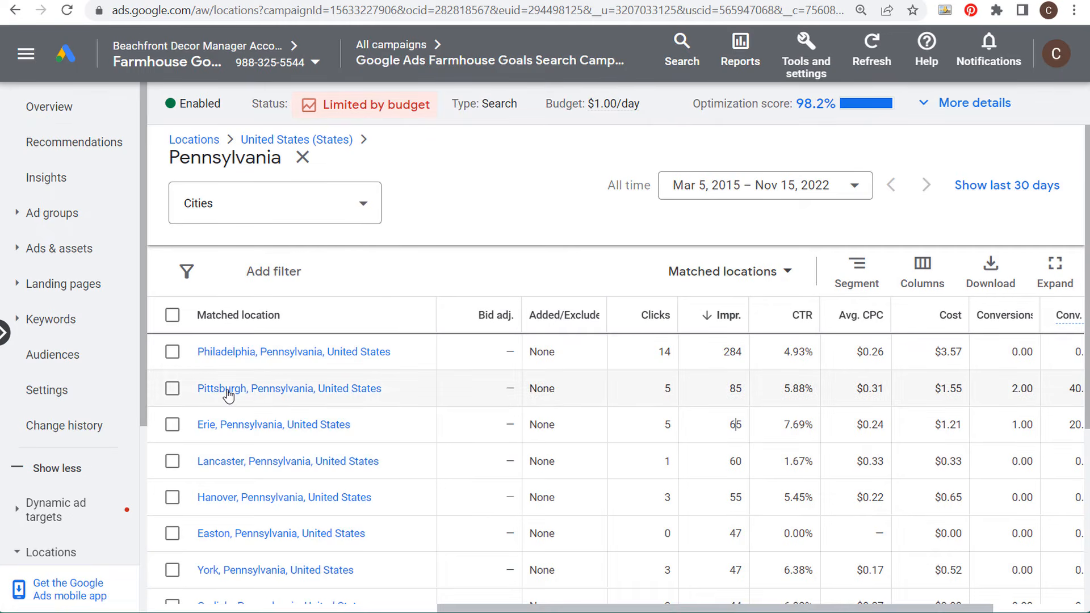
# Step: Open the campaign settings and expand the Locations section for editing
pyautogui.click(60, 392)
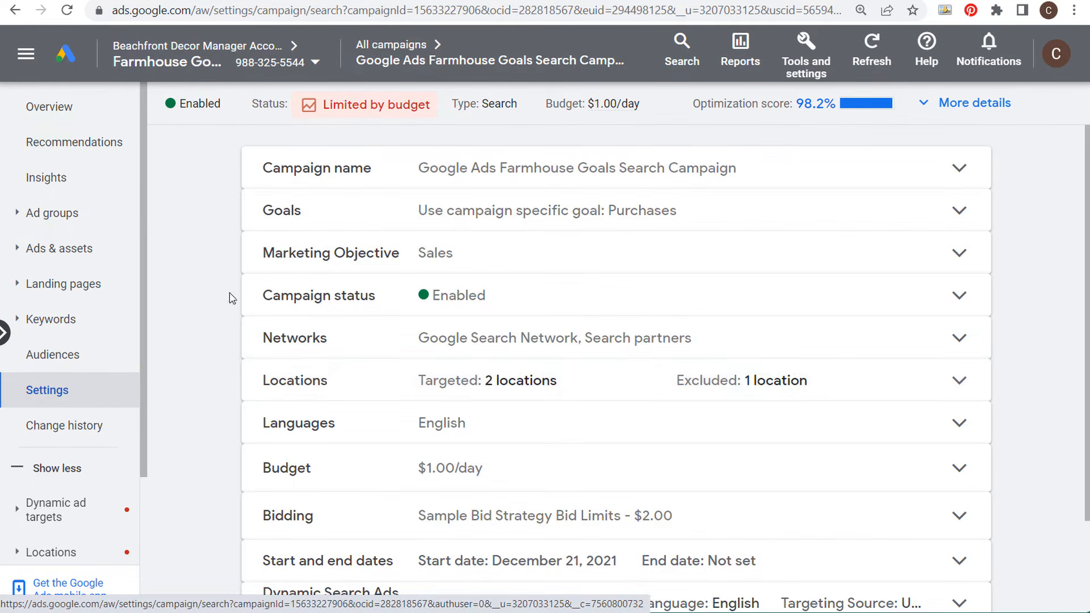
pyautogui.click(360, 382)
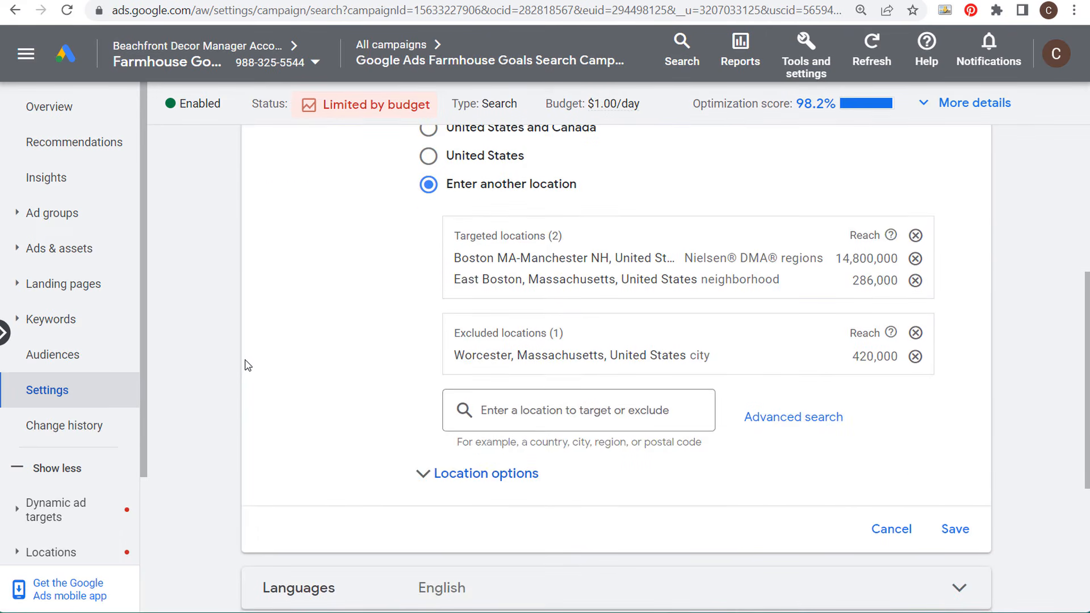
# Step: Search locations for pittsburgh and view the locations nearby Pittsburgh, Pennsylvania city
pyautogui.click(621, 409)
pyautogui.write('pittsburgh')
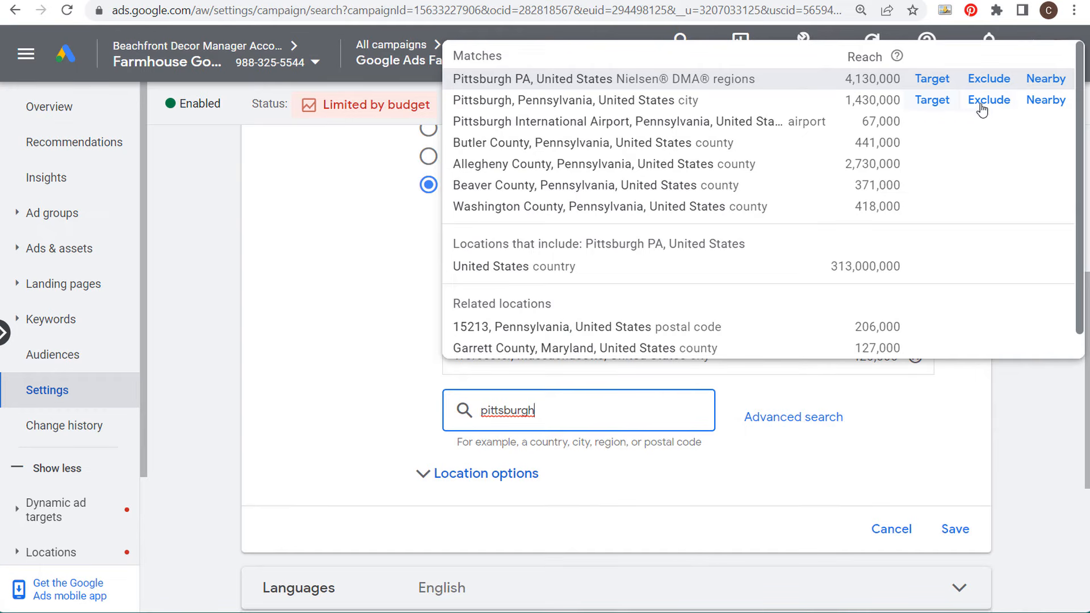
pyautogui.click(1053, 105)
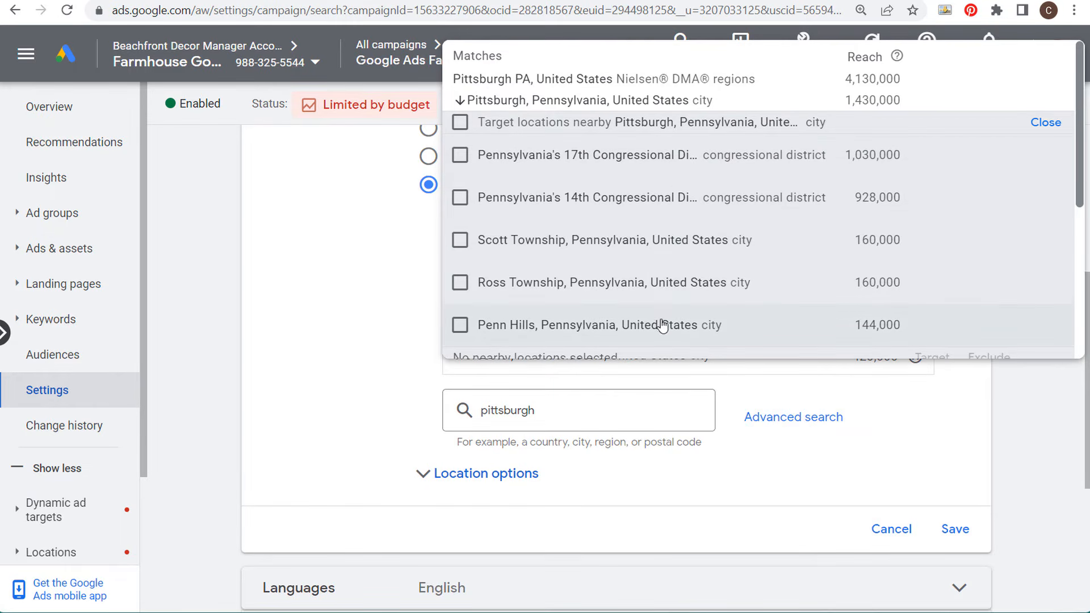
pyautogui.moveTo(507, 97)
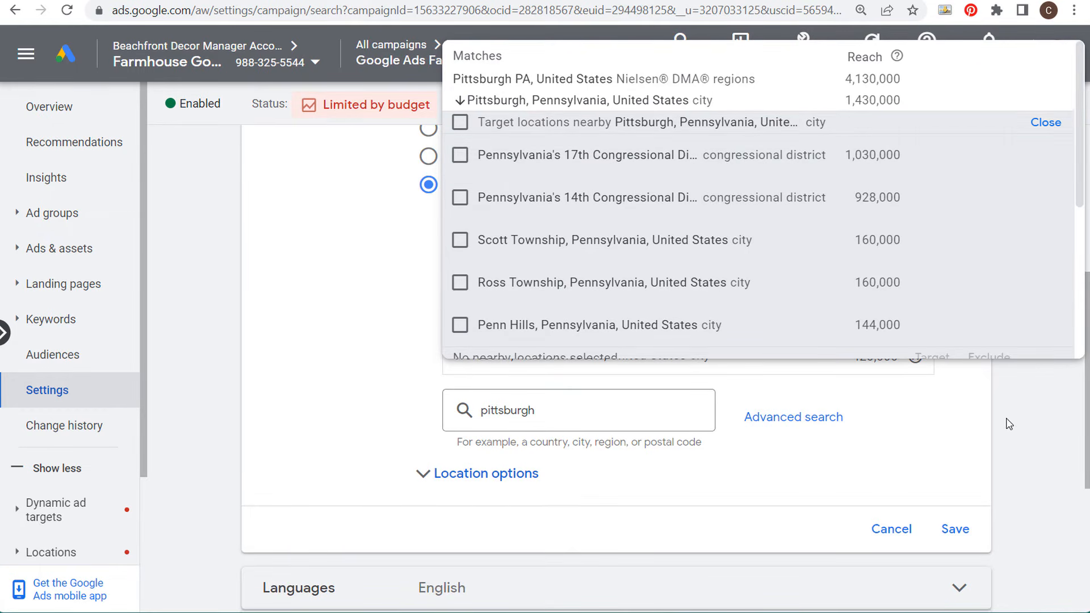
# Step: Open the advanced location search and close it without changes
pyautogui.click(652, 438)
pyautogui.click(782, 418)
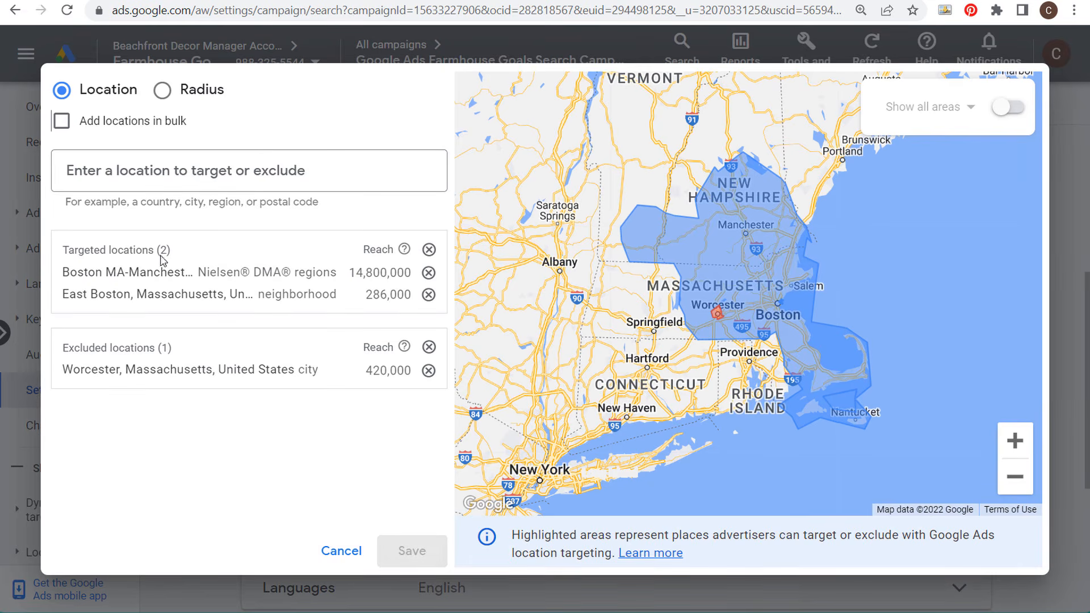
pyautogui.click(339, 552)
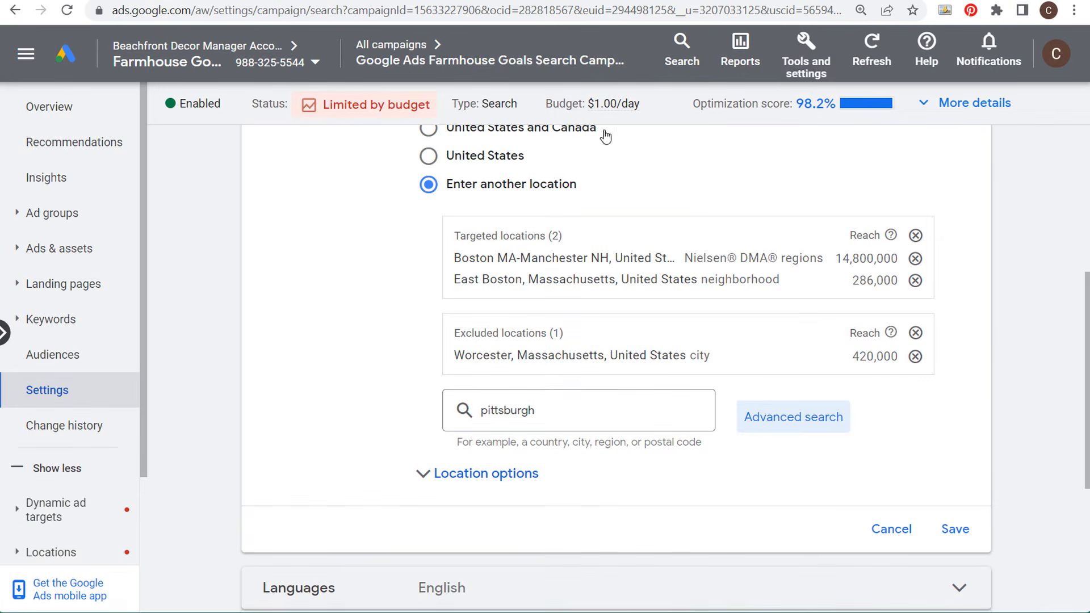
# Step: Open the Location groups page of the shared library and review its description
pyautogui.click(804, 61)
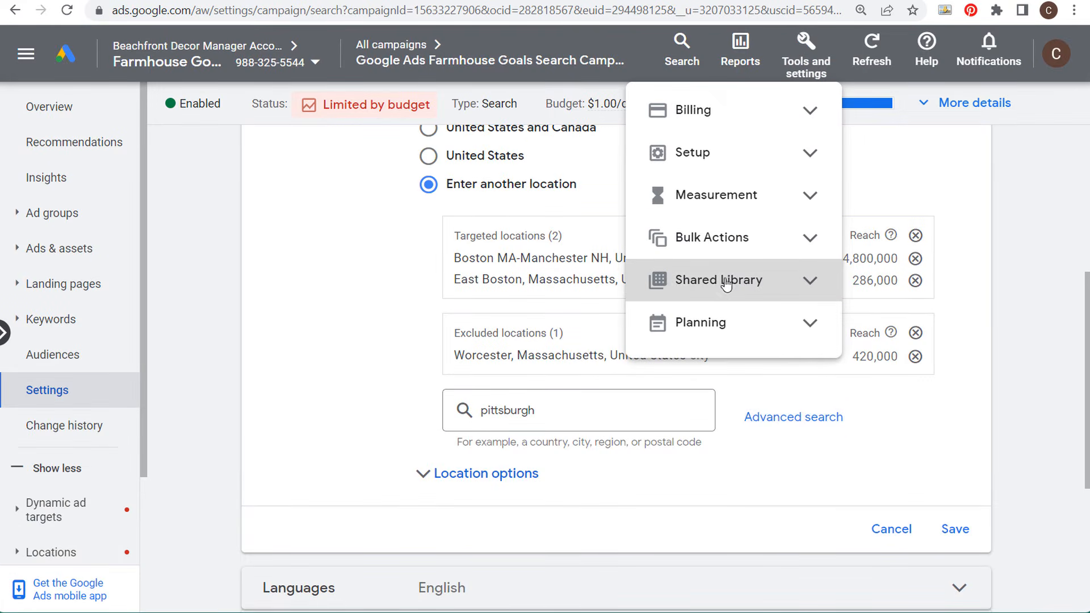
pyautogui.click(803, 282)
pyautogui.click(728, 444)
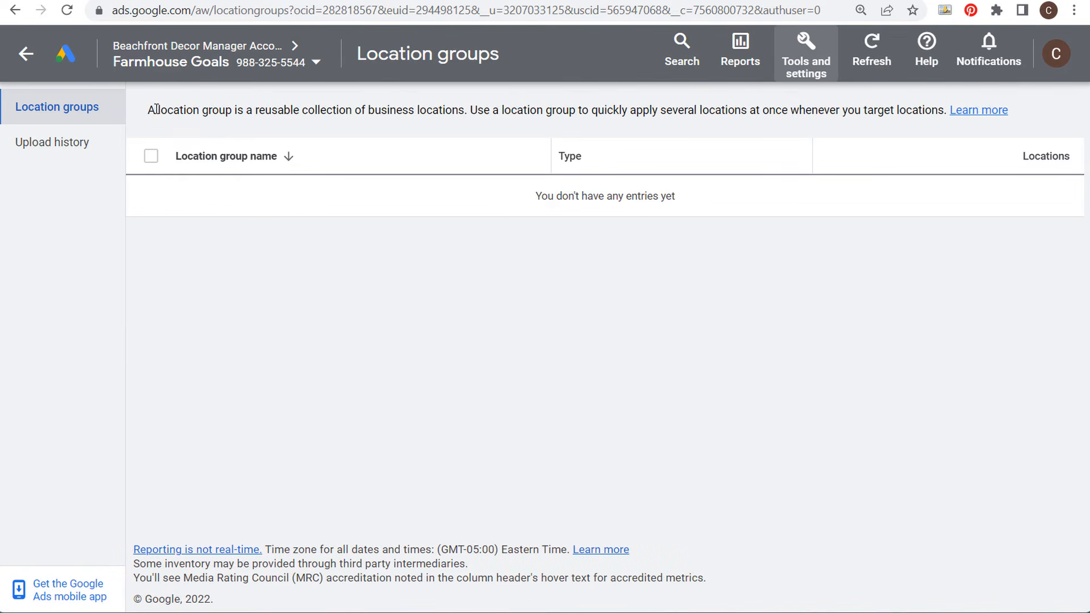
pyautogui.moveTo(156, 110); pyautogui.dragTo(464, 106)
pyautogui.click(396, 104)
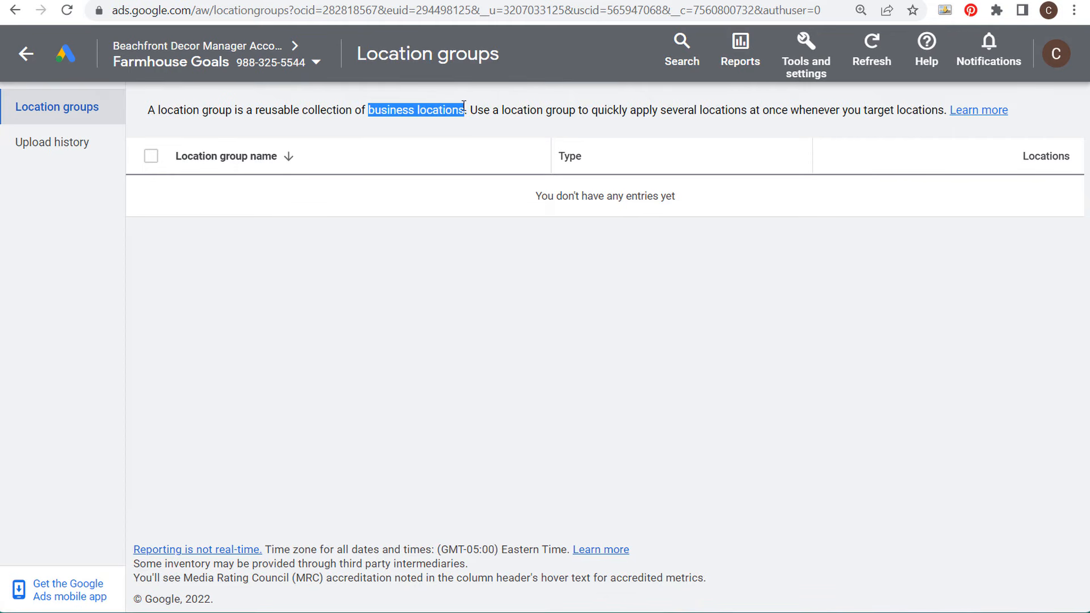
pyautogui.click(499, 109)
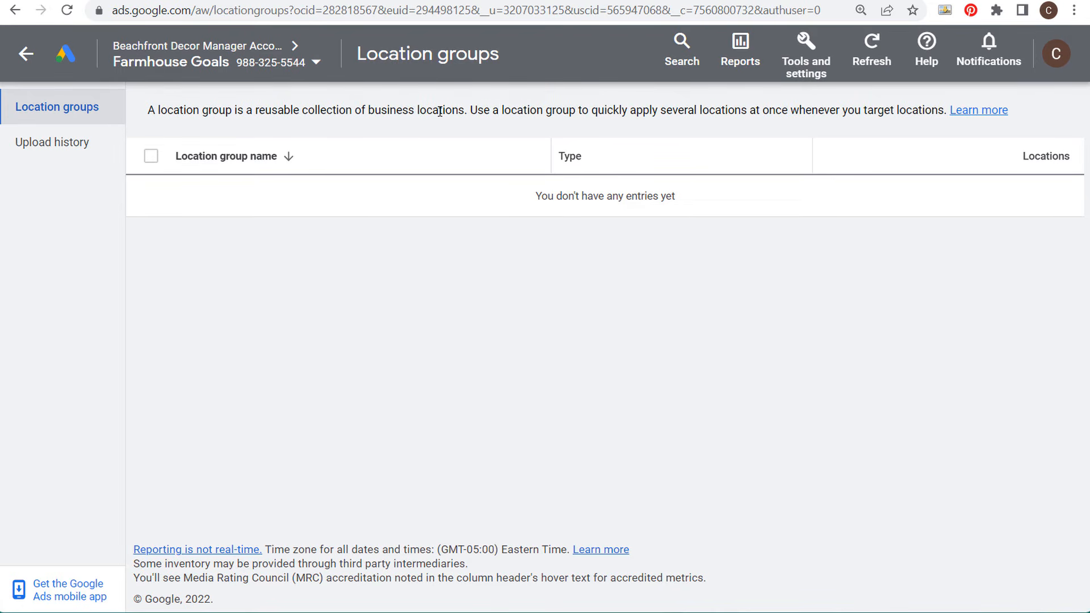
# Step: Return to the Farmhouse Goals Search Campaign settings and expand its Locations section
pyautogui.click(24, 57)
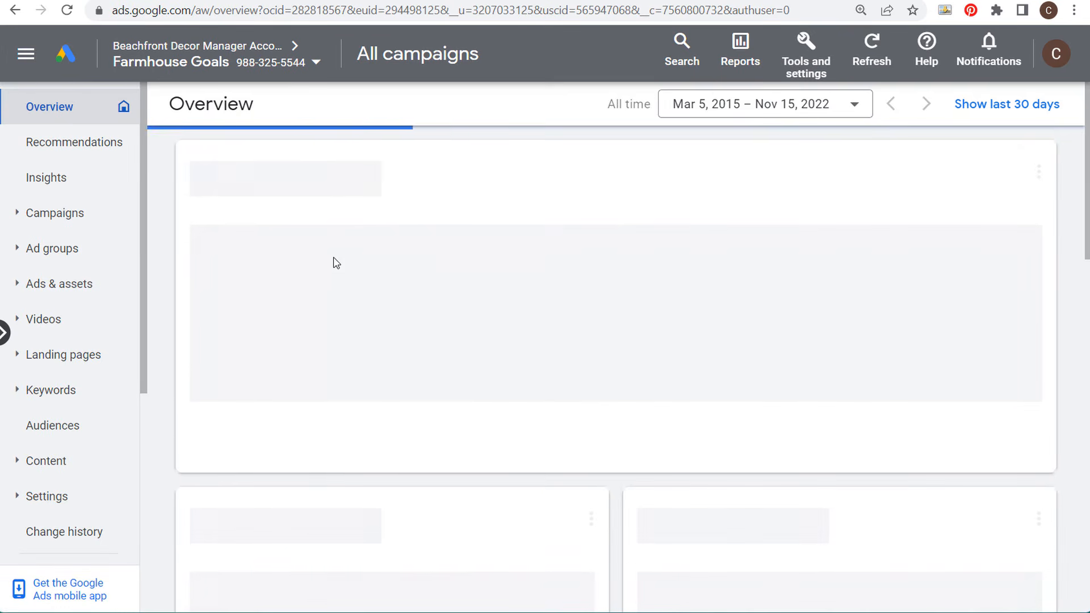
pyautogui.click(61, 507)
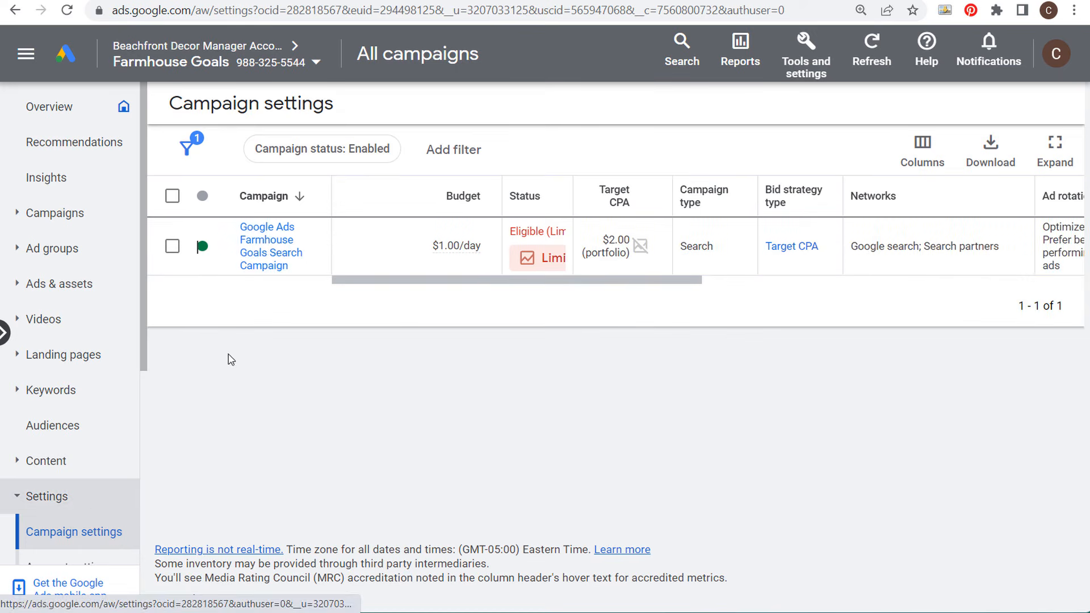
pyautogui.click(272, 260)
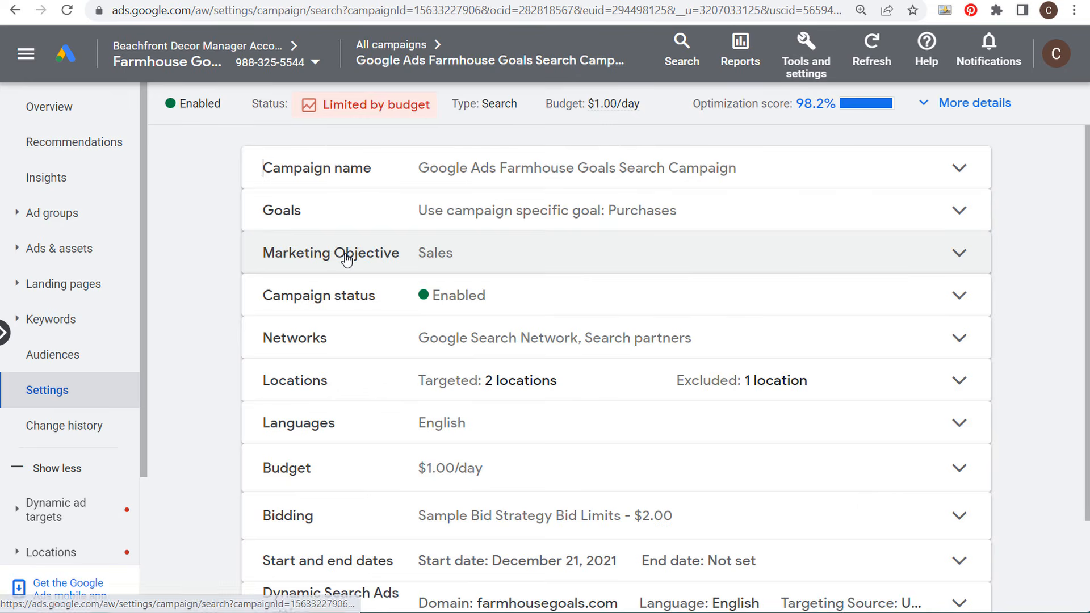
pyautogui.click(523, 381)
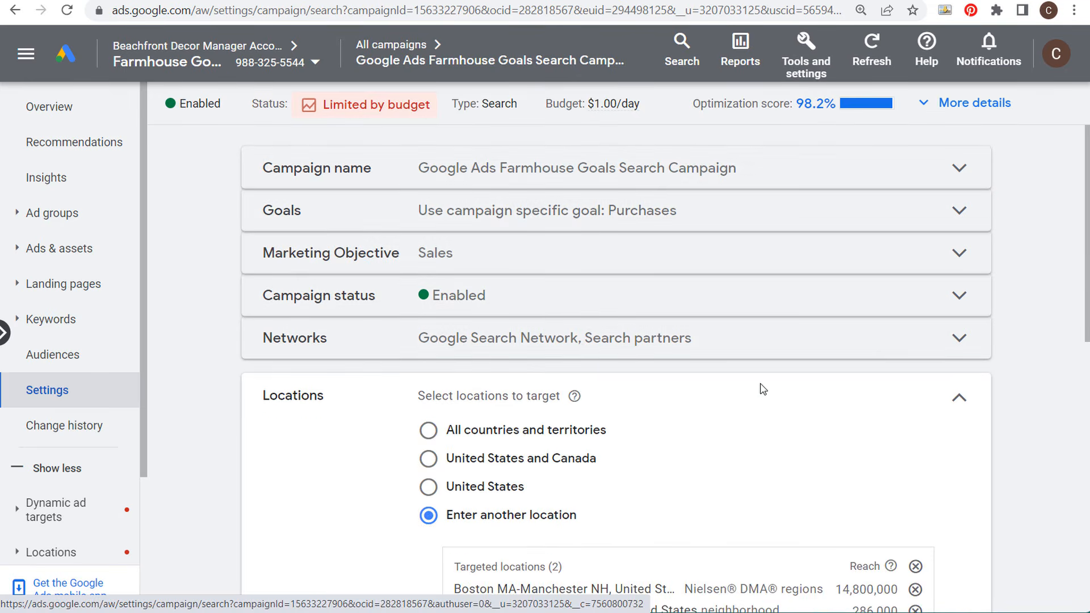
pyautogui.scroll(-8, 738, 352)
pyautogui.scroll(2, 675, 238)
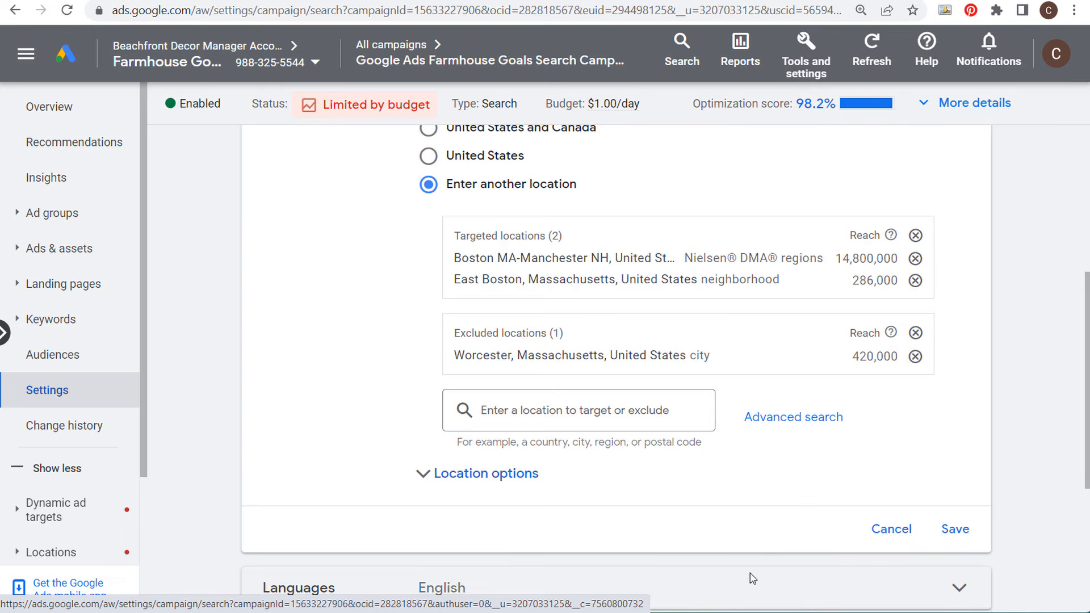
pyautogui.moveTo(765, 610)
# Step: Switch to Google Ads Editor and copy both targeted locations from the Farmhouse Goals campaign into the April 2022 Farmhouse Furniture Sale campaign
pyautogui.click(858, 565)
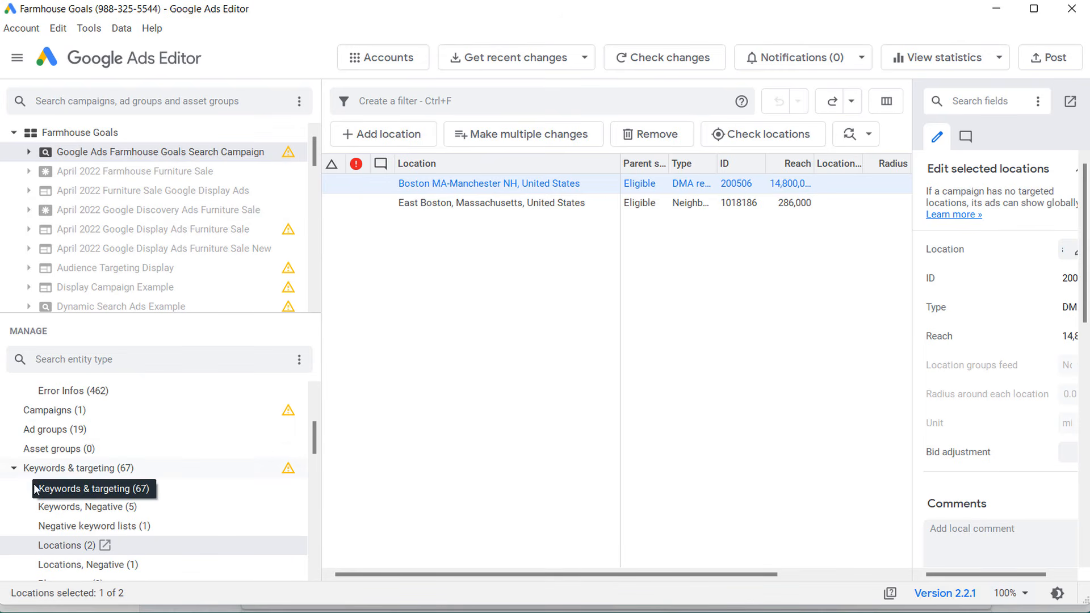
pyautogui.keyDown('shift'); pyautogui.click(479, 204); pyautogui.keyUp('shift')
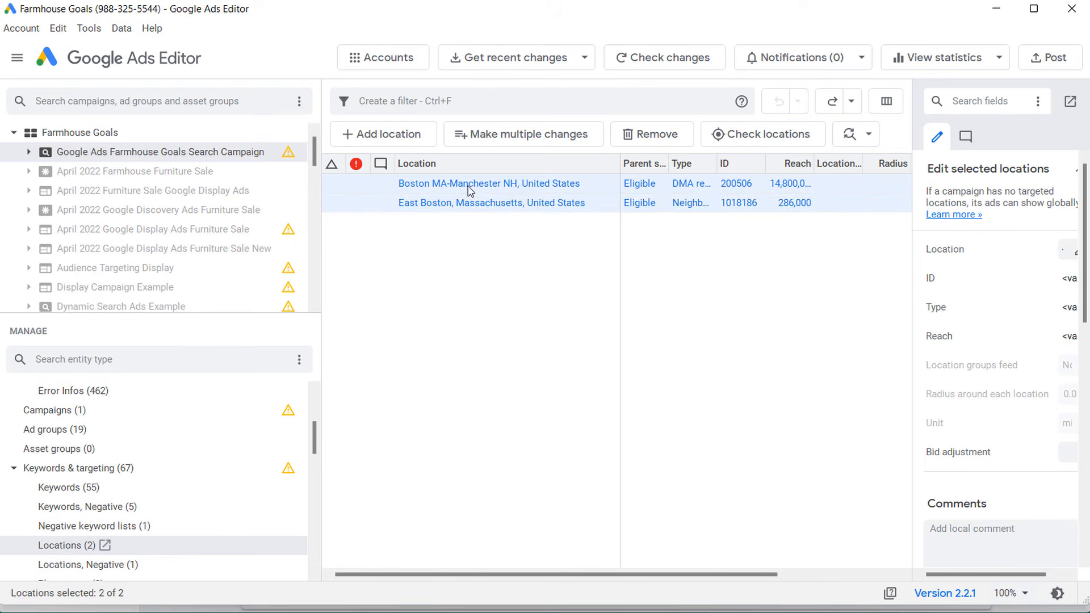
pyautogui.click(176, 173)
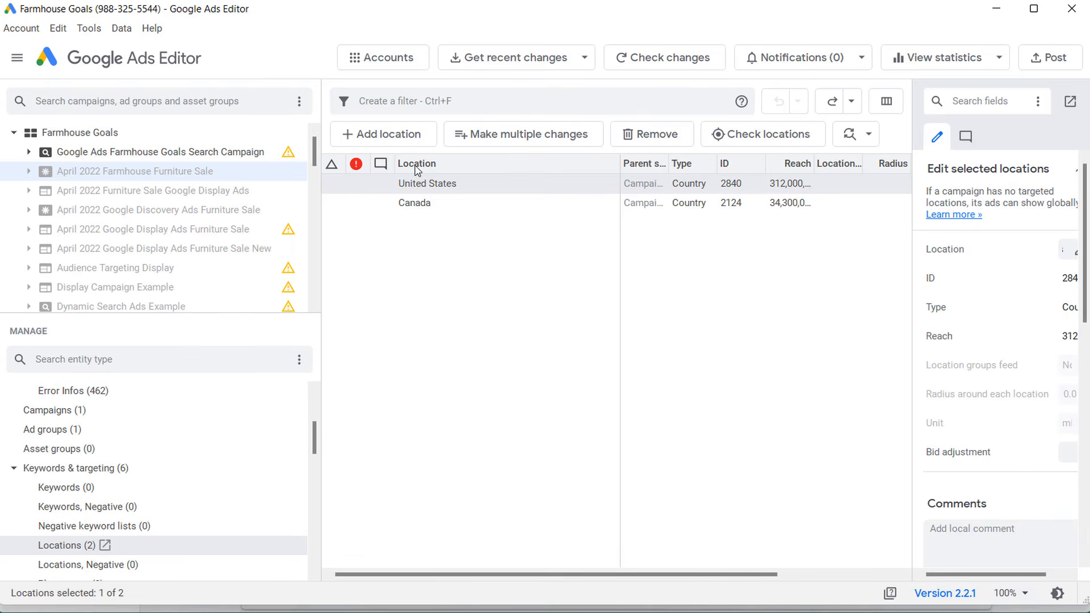
pyautogui.click(482, 283)
pyautogui.hotkey('ctrl', 'v')
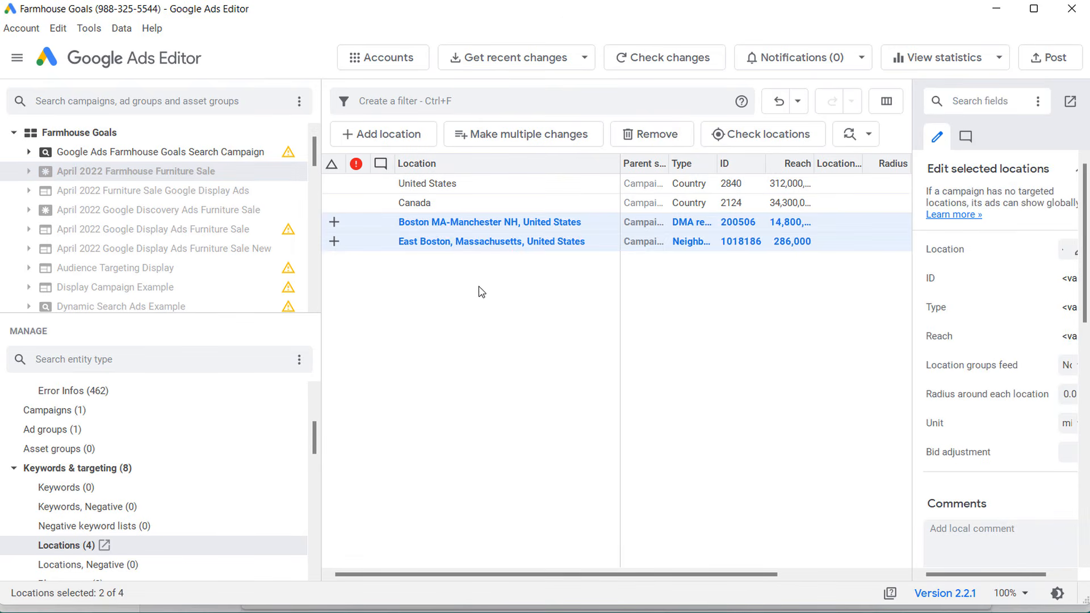
pyautogui.click(492, 284)
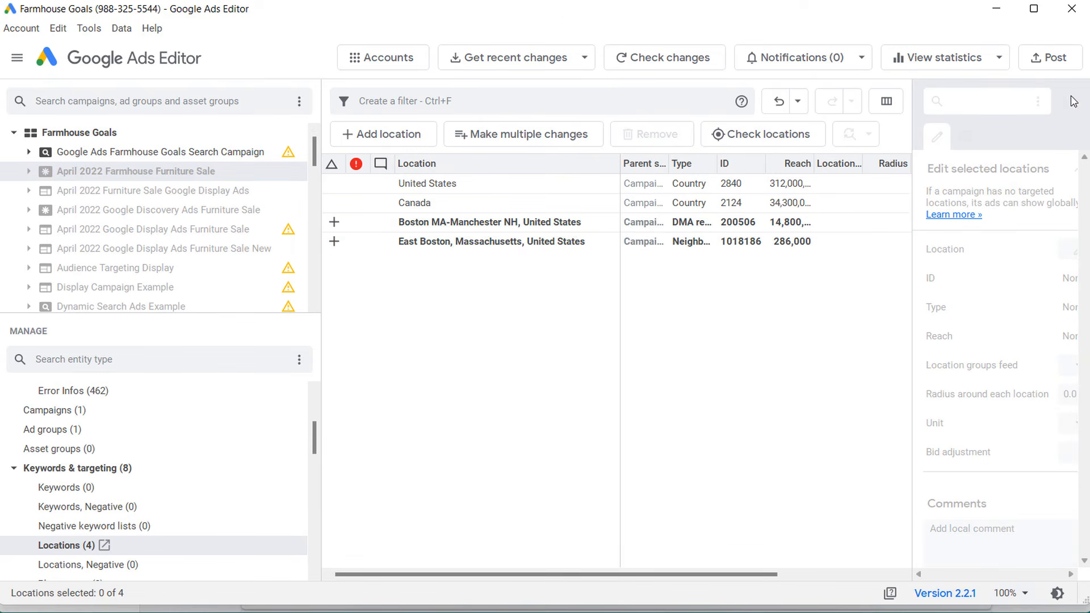
# Step: Open the post dialog for the pending changes and cancel it
pyautogui.click(1053, 62)
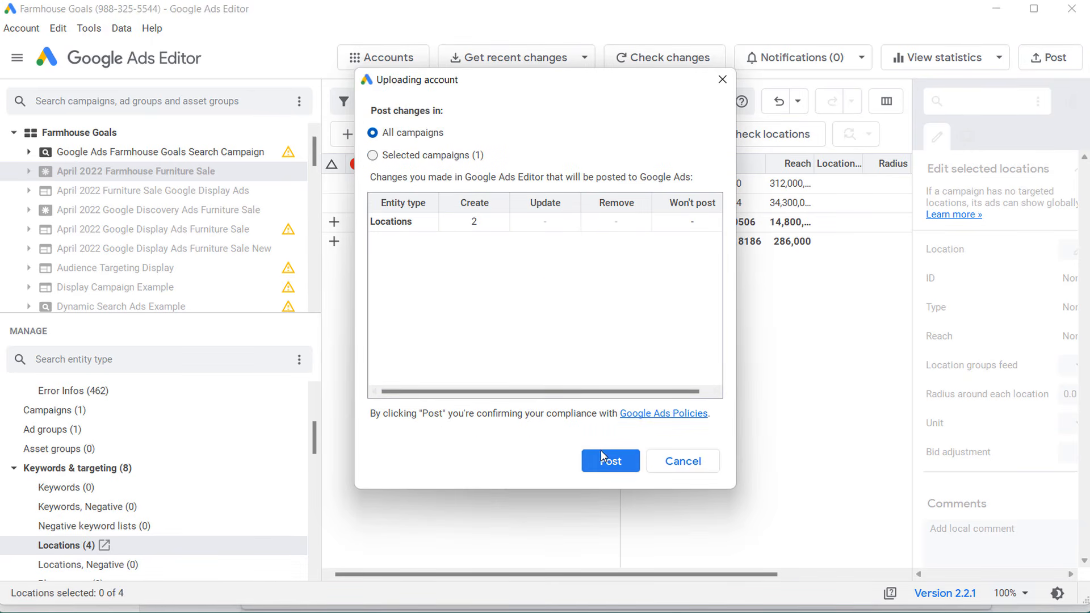
pyautogui.click(685, 461)
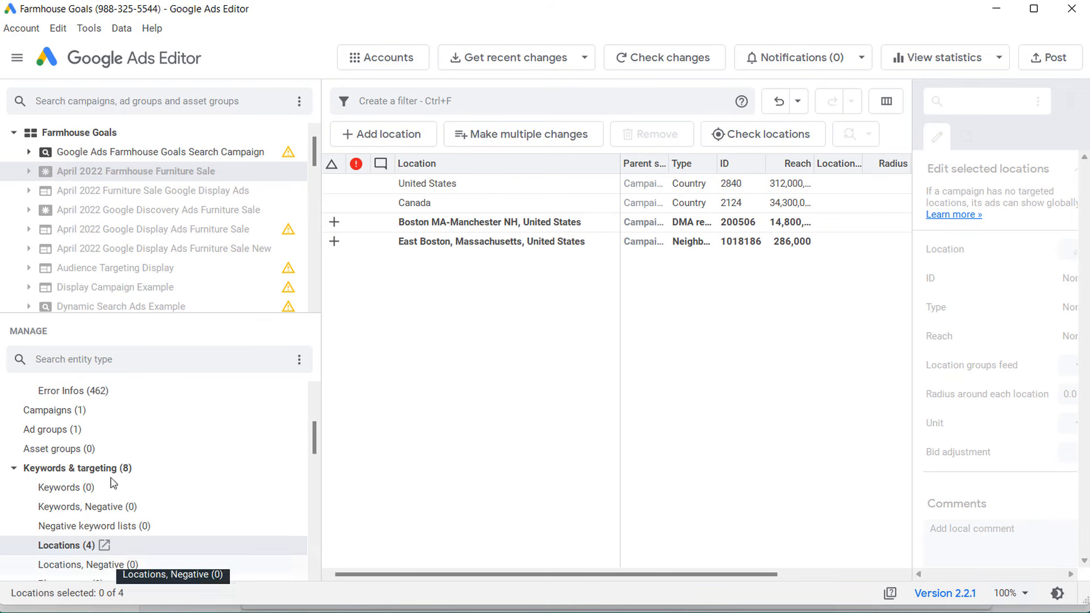
# Step: Copy the excluded Worcester location from the Farmhouse Goals campaign into the April 2022 Farmhouse Furniture Sale campaign's negative locations
pyautogui.click(128, 152)
pyautogui.scroll(-1, 125, 511)
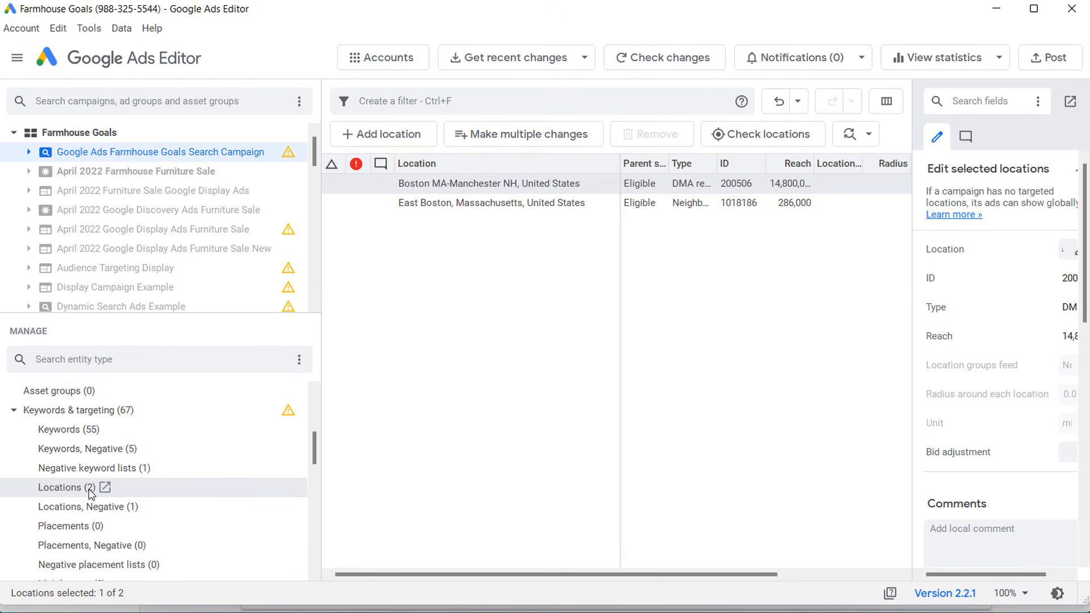
pyautogui.click(63, 509)
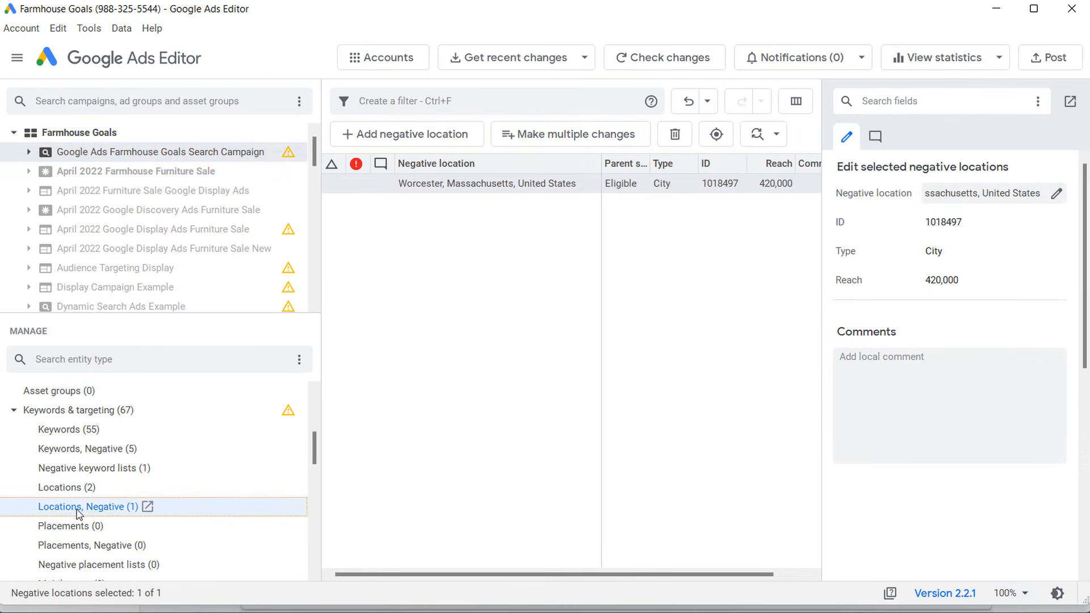
pyautogui.click(469, 187)
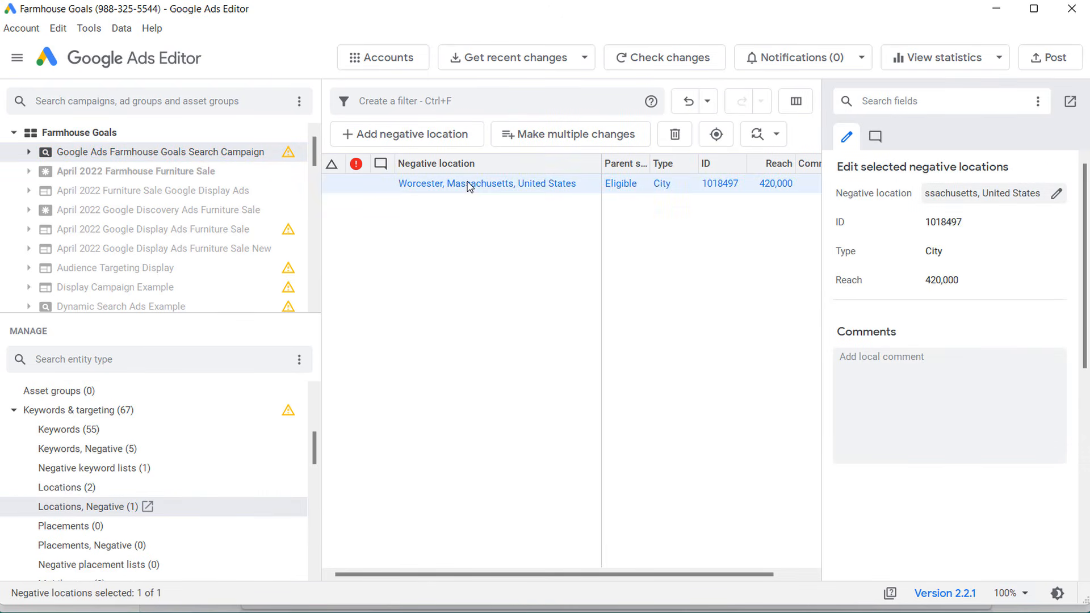
pyautogui.click(198, 177)
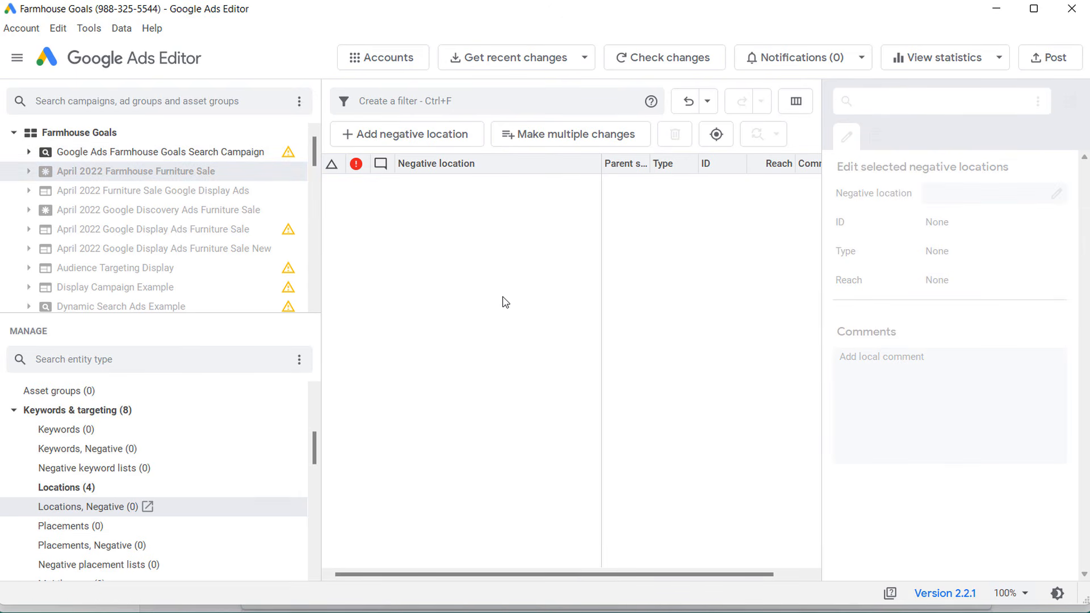
pyautogui.hotkey('ctrl', 'v')
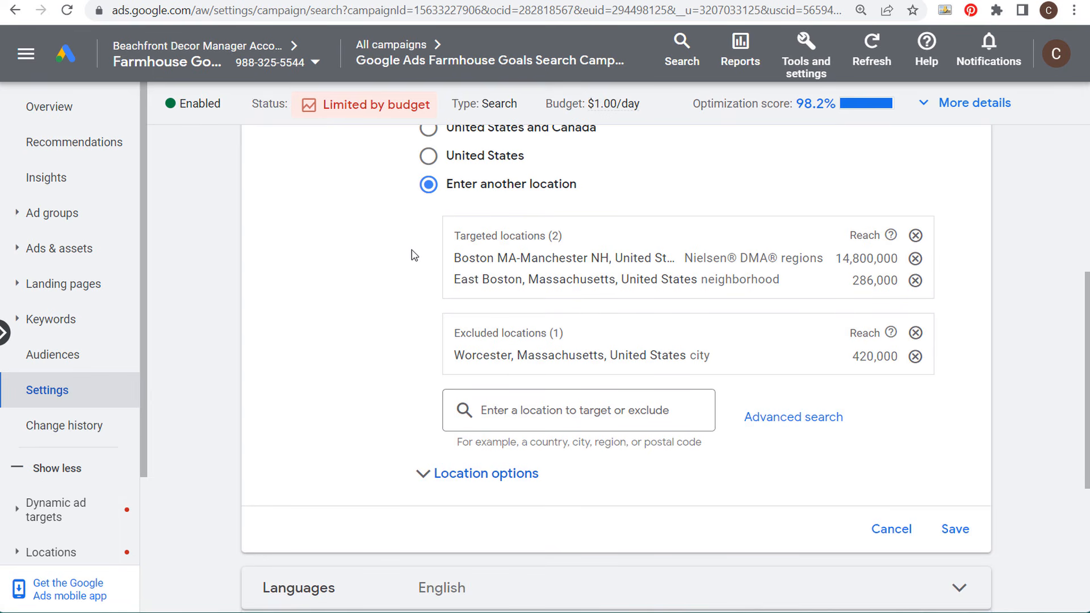
# Step: Open the advanced location search in the campaign's location settings
pyautogui.click(791, 419)
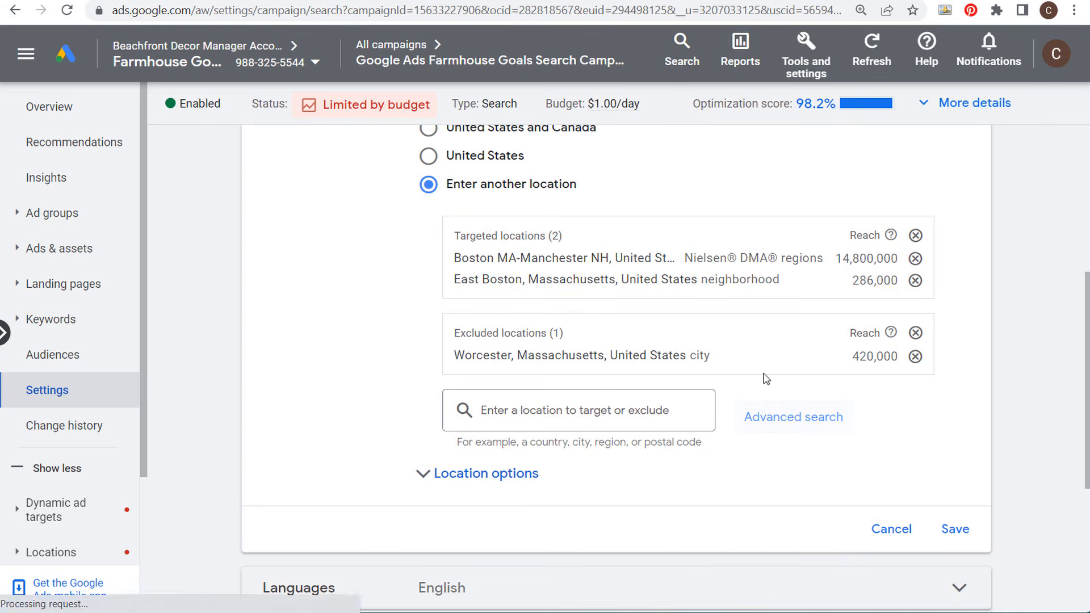